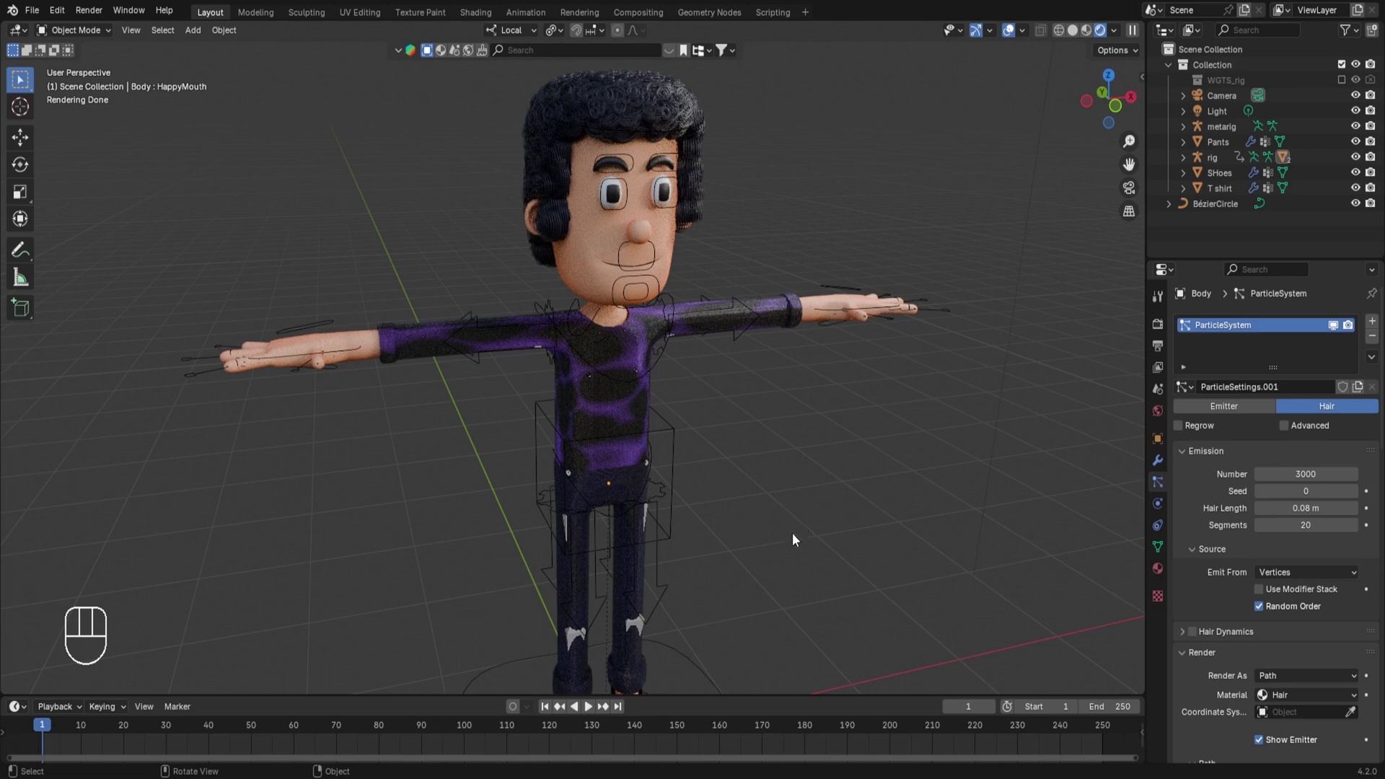
Step: Switch to Solid shading, hide the hair particle system in the viewport, and select the Body mesh
left_click(1073, 35)
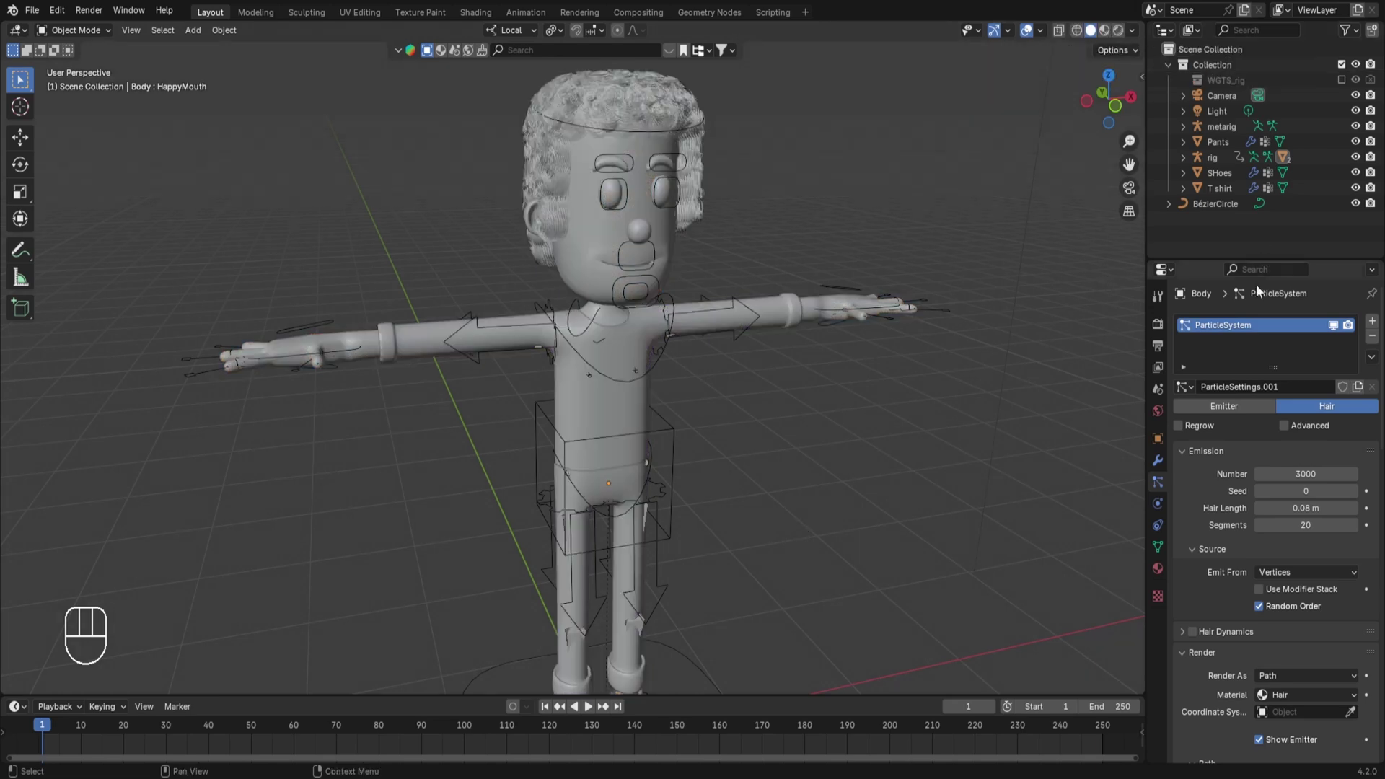
left_click(1332, 325)
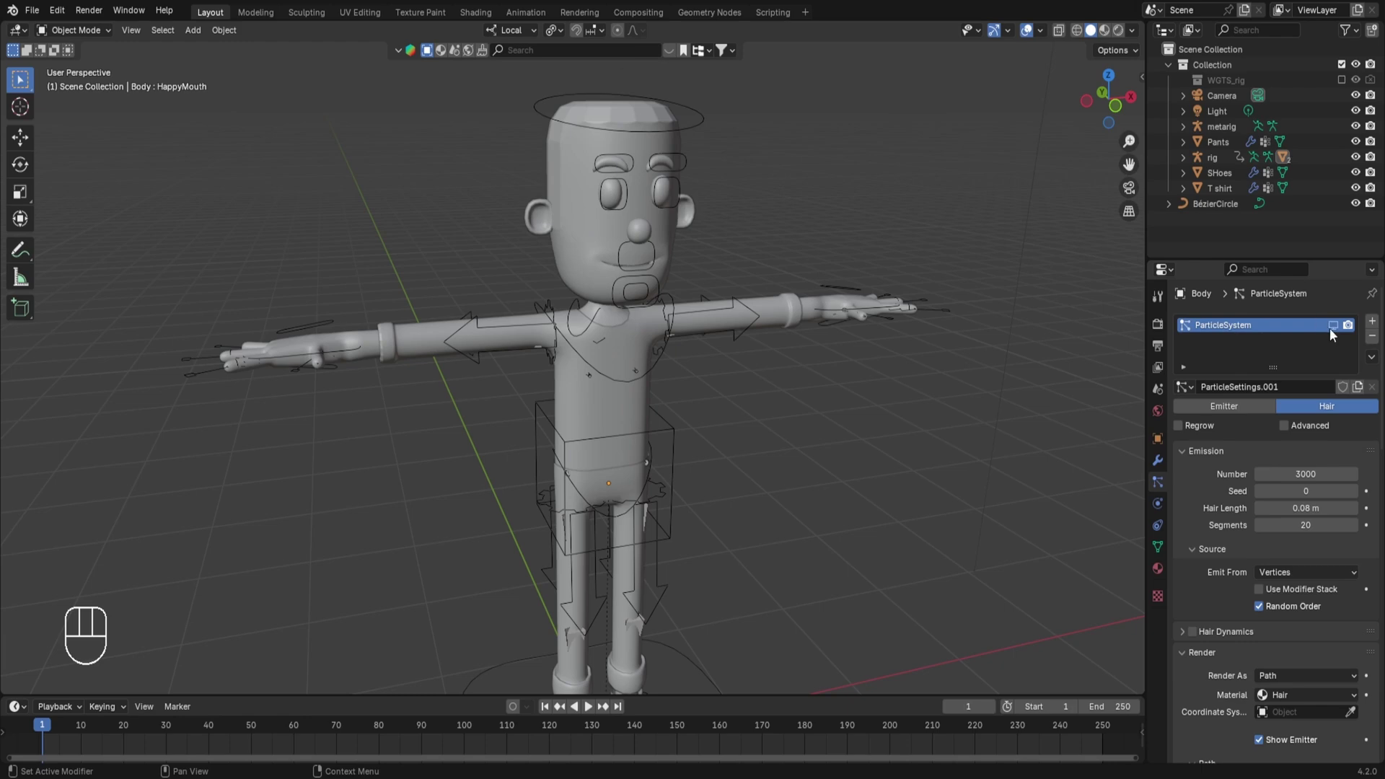
left_click(686, 286)
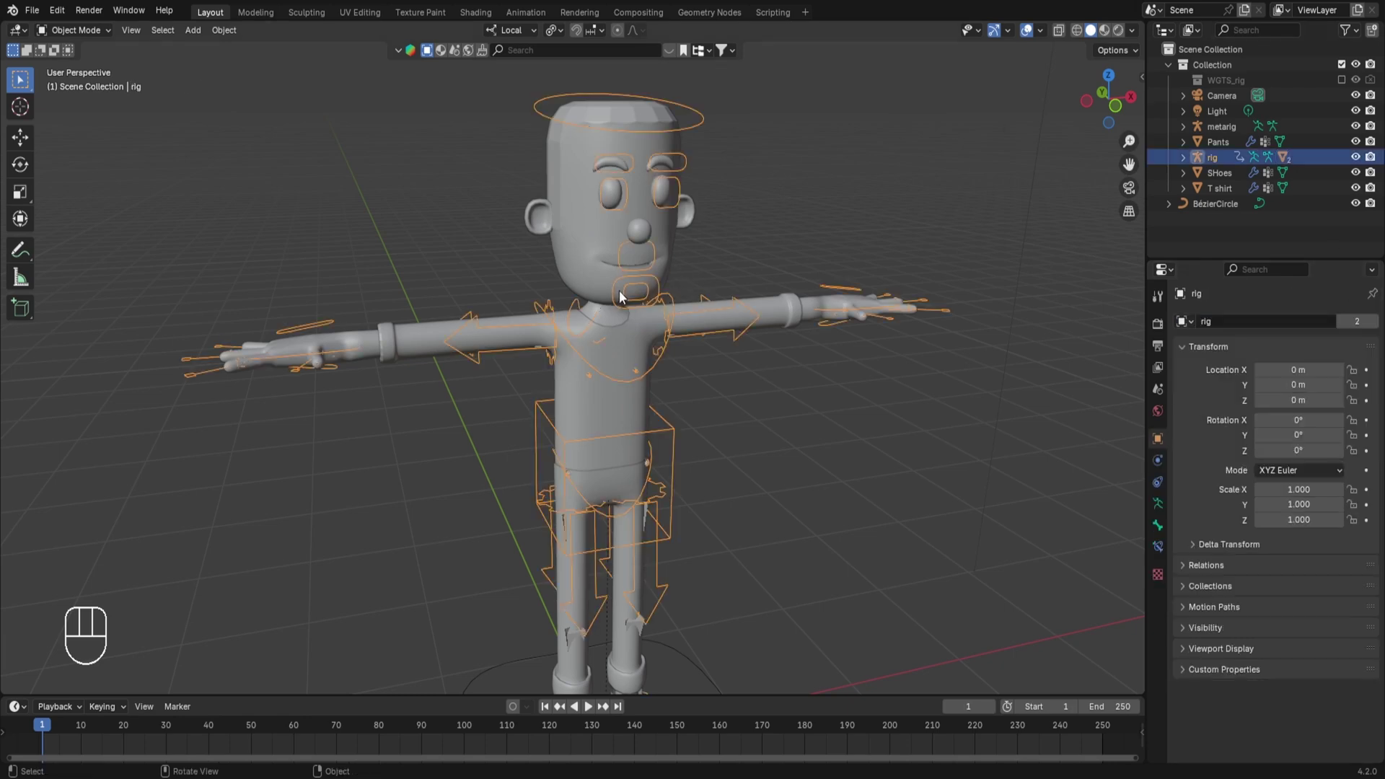
scroll(619, 292, "up", 2)
left_click(587, 215)
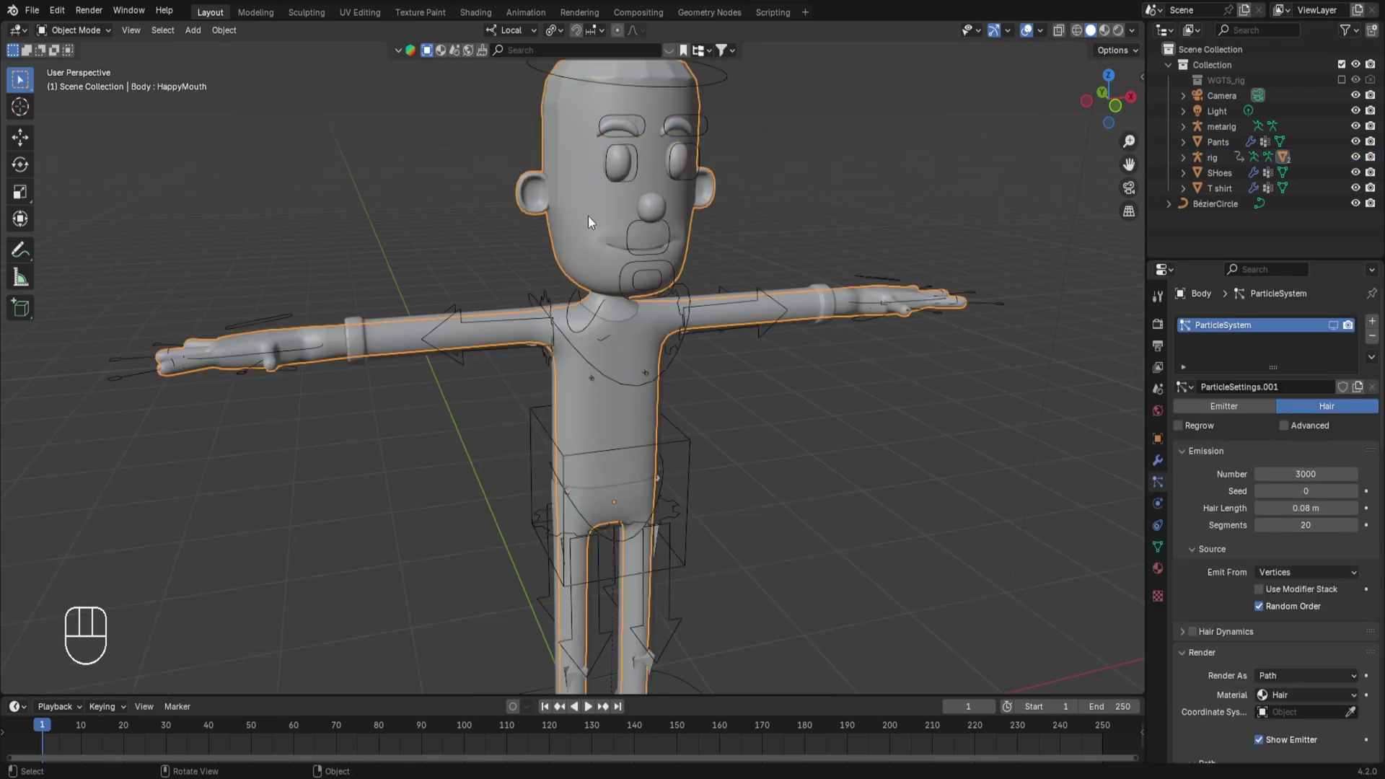
Step: Reset the OpenMouth, OutMouth and HappyMouth shape key values to 0
left_click(1158, 546)
left_click(1227, 515)
mouse_move(1270, 611)
left_mouse_down()
mouse_move(1356, 611)
mouse_move(1259, 613)
left_mouse_up()
left_click(1235, 530)
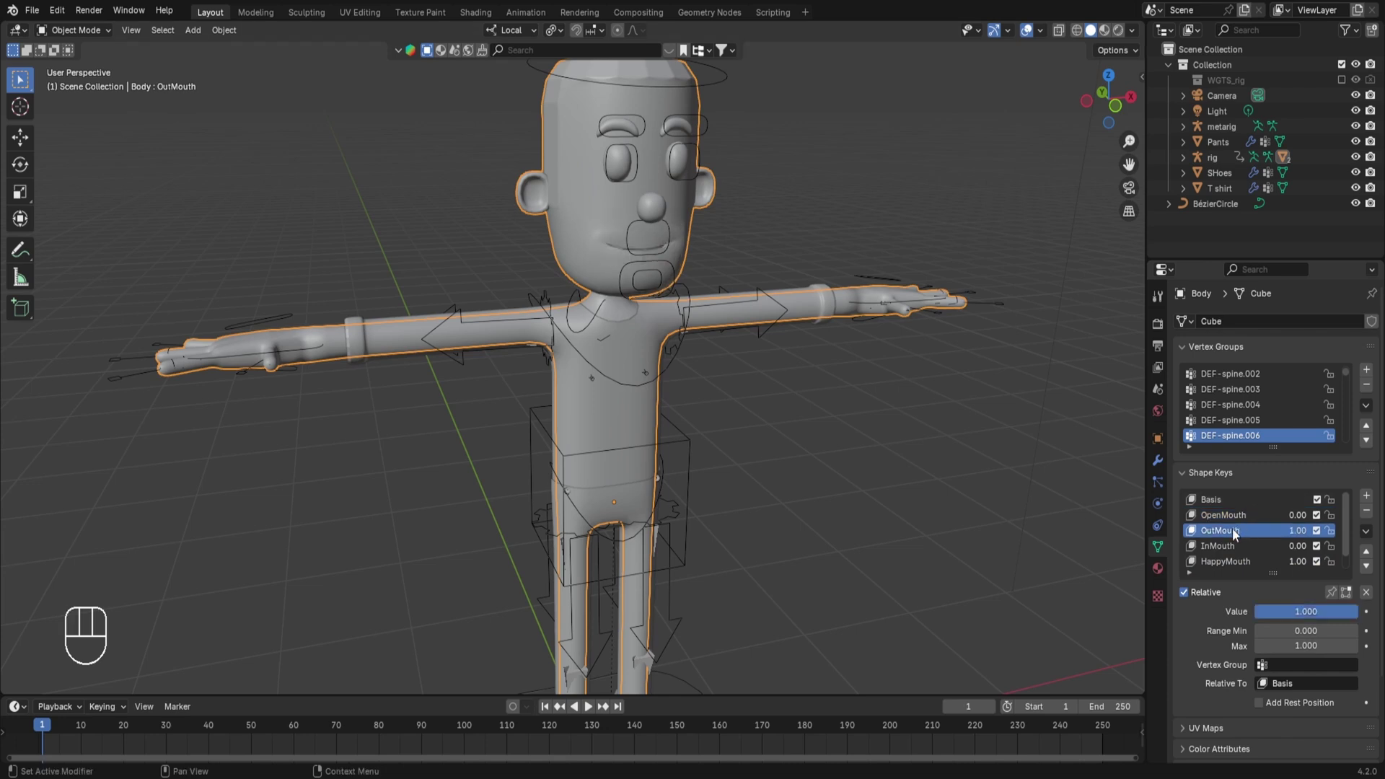
left_click_drag(1356, 611, 1259, 611)
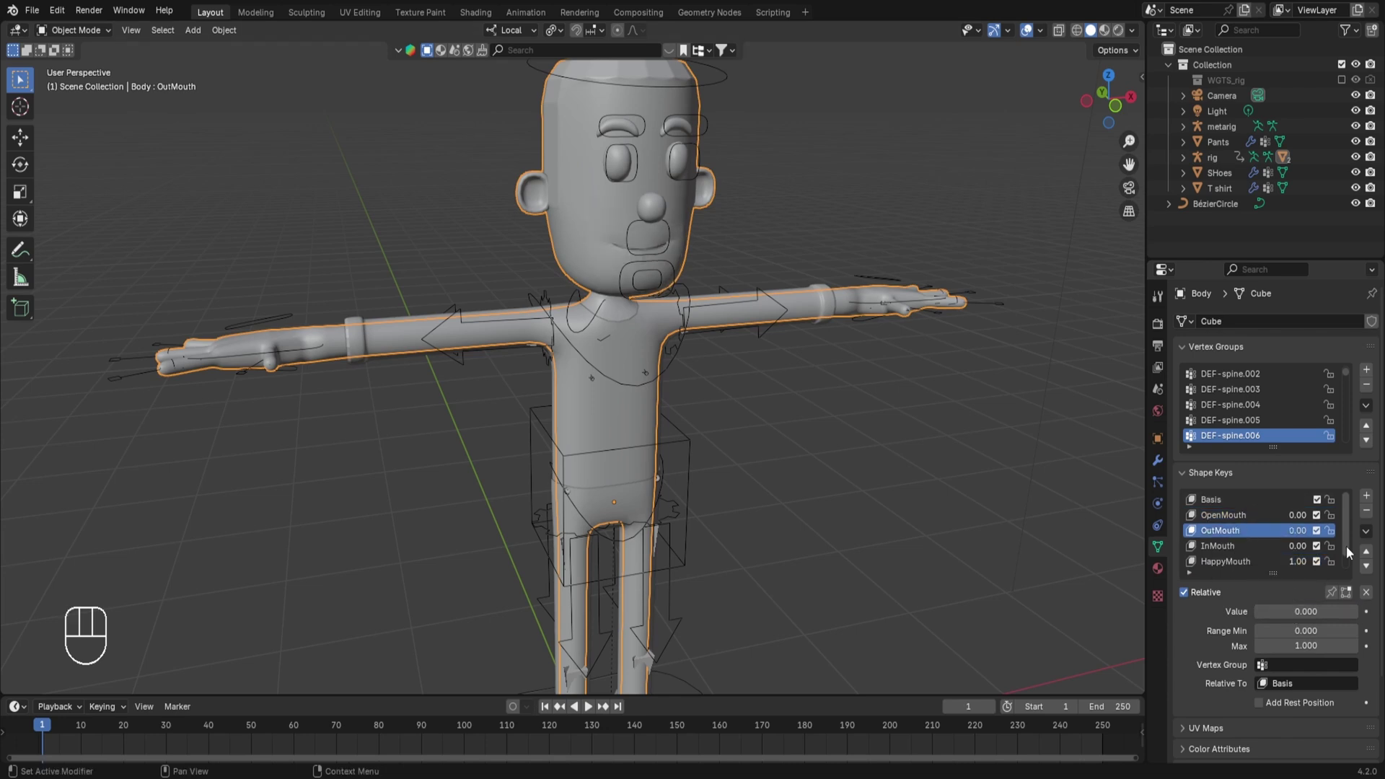
scroll(1347, 552, "down", 1)
left_click(1239, 546)
left_click(1290, 612)
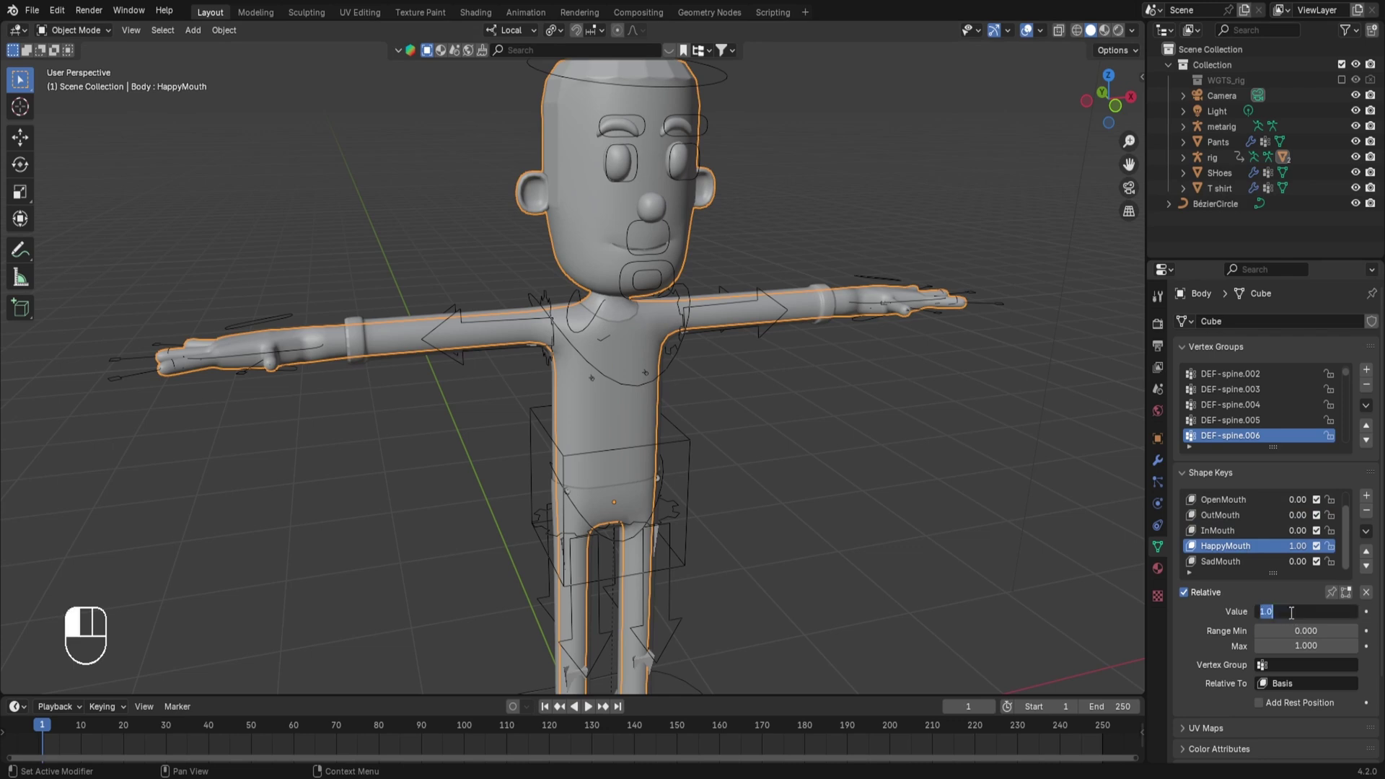
type("0")
key("Return")
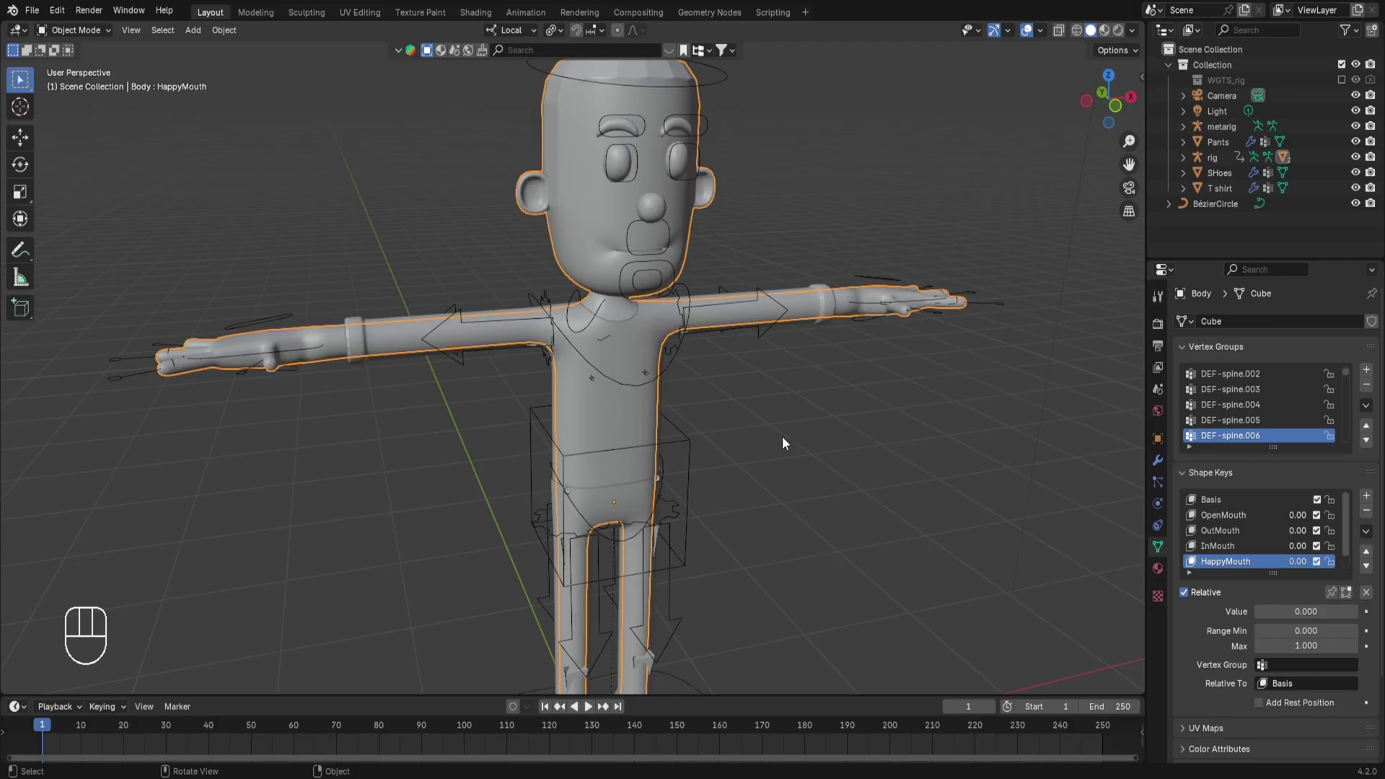
left_click(1206, 514)
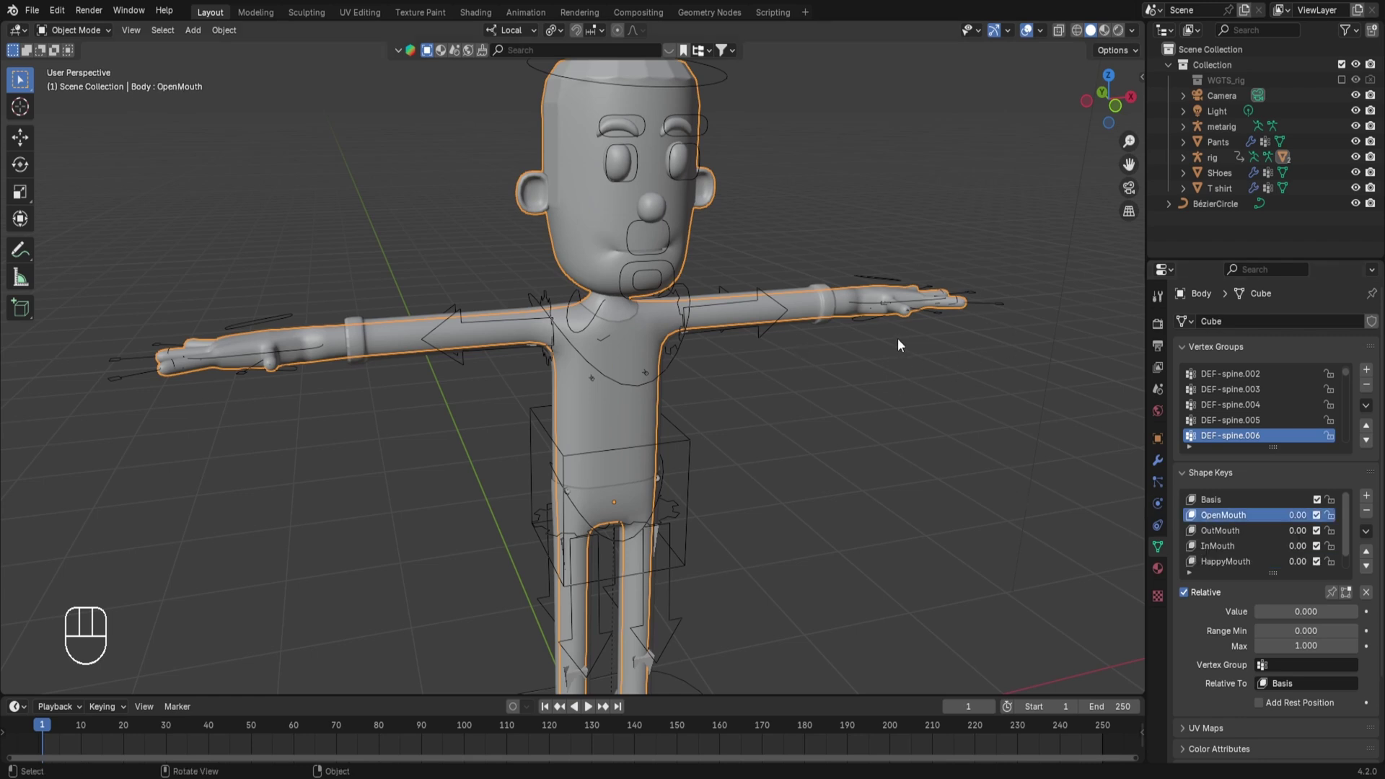
Step: Add a driver to the OpenMouth value using the rig object and bone Bone.Mouth.Open
right_click(1275, 612)
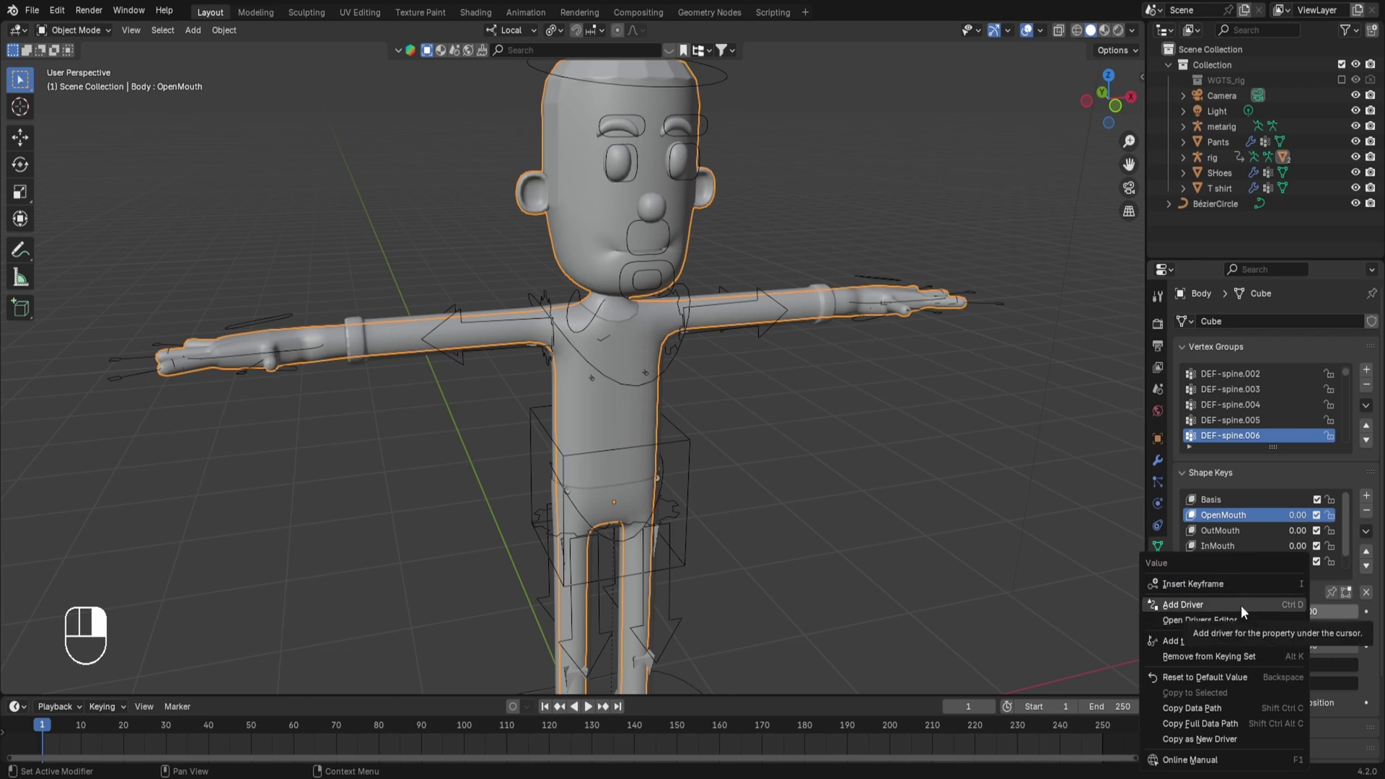
left_click(1241, 605)
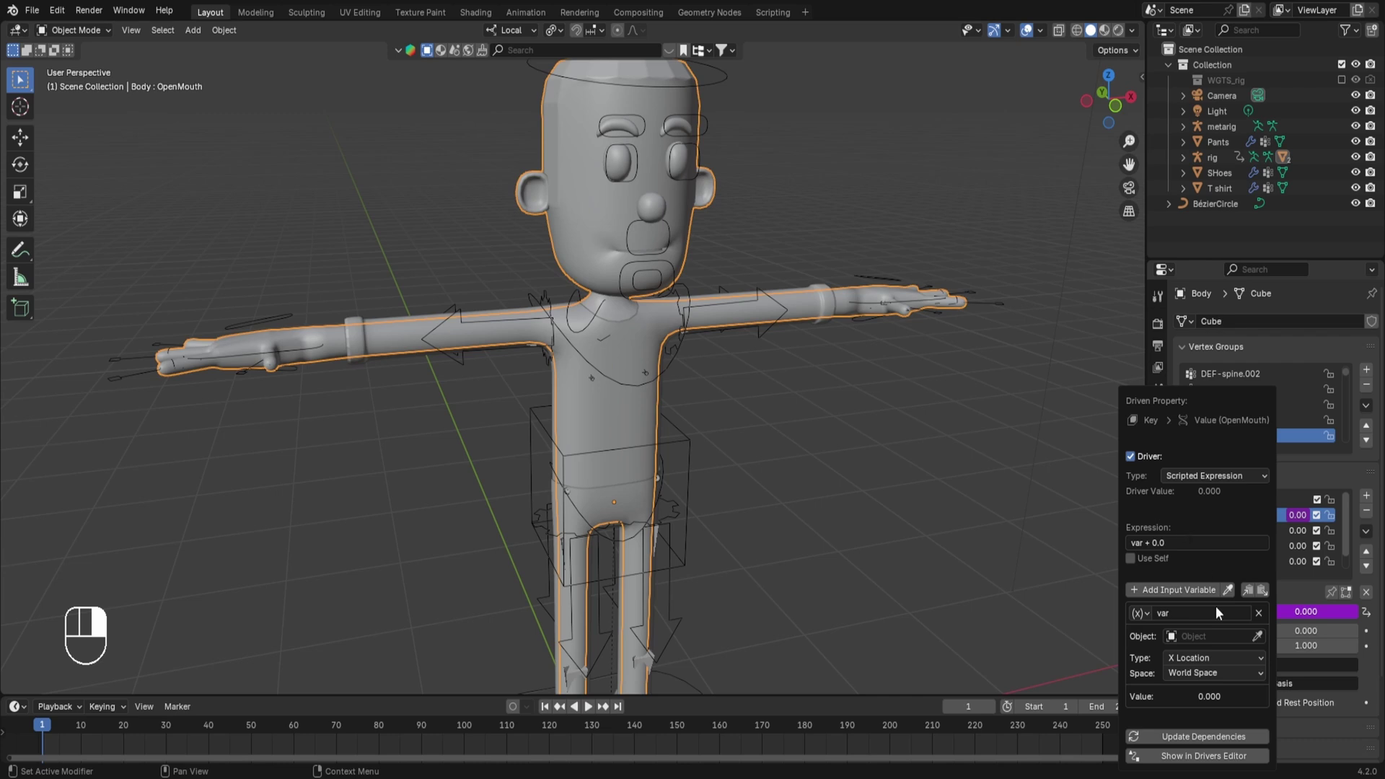
left_click(1193, 636)
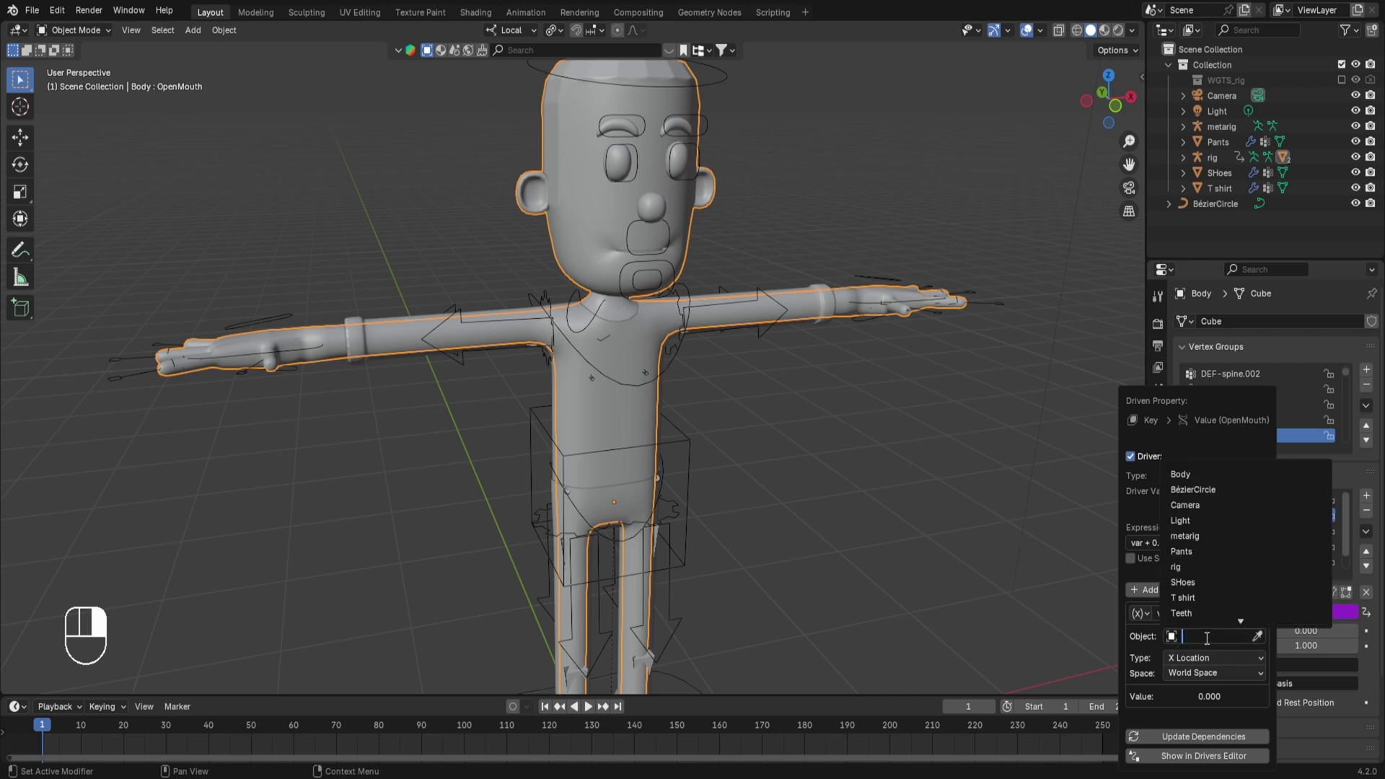
left_click(1183, 567)
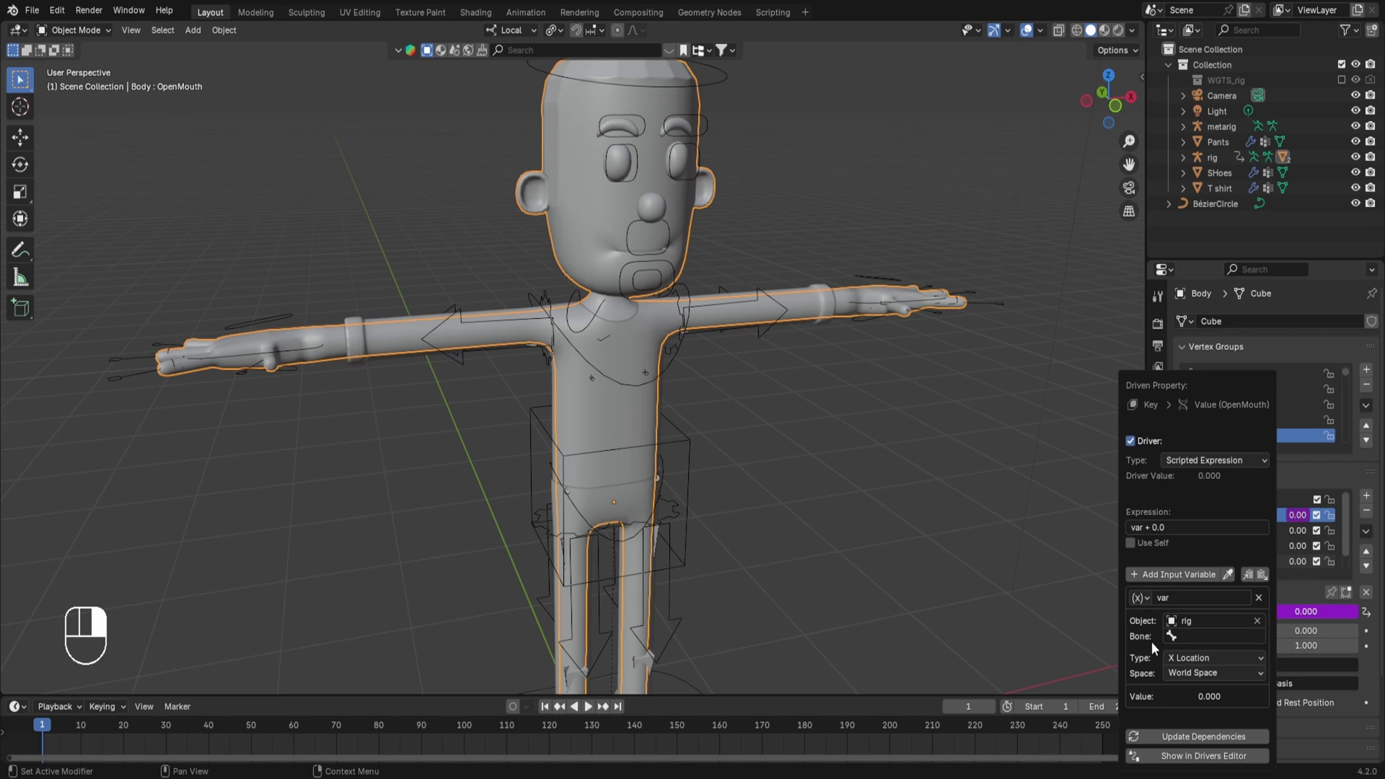
left_click(1203, 640)
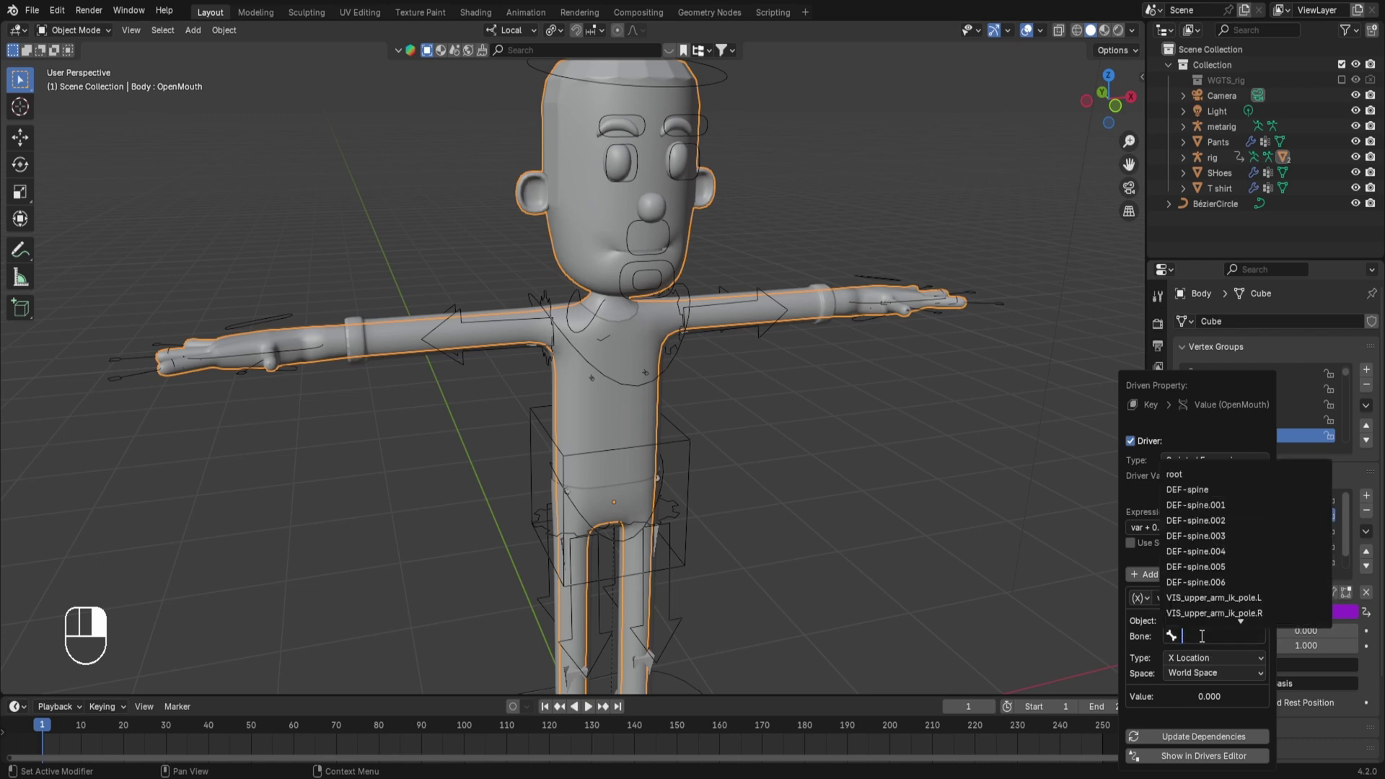
type("bone")
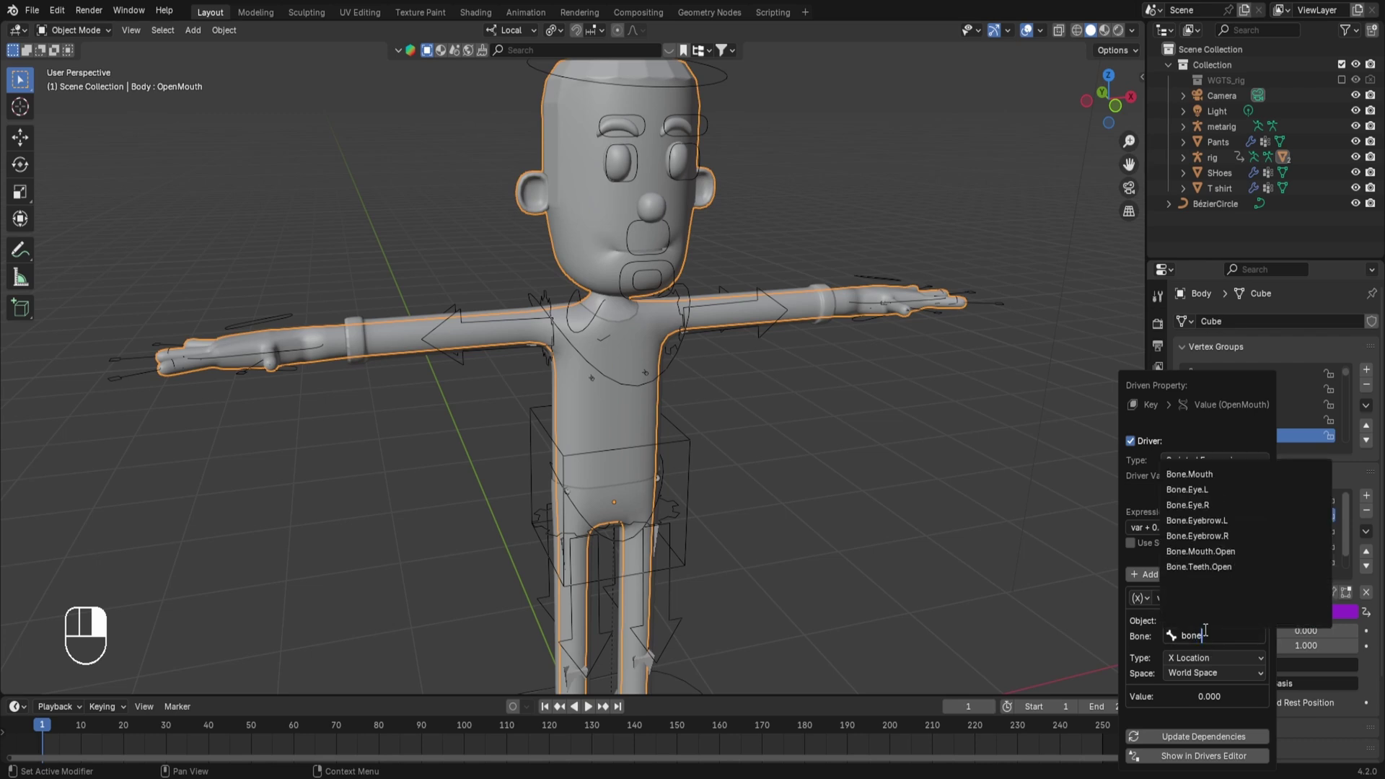
left_click(1206, 551)
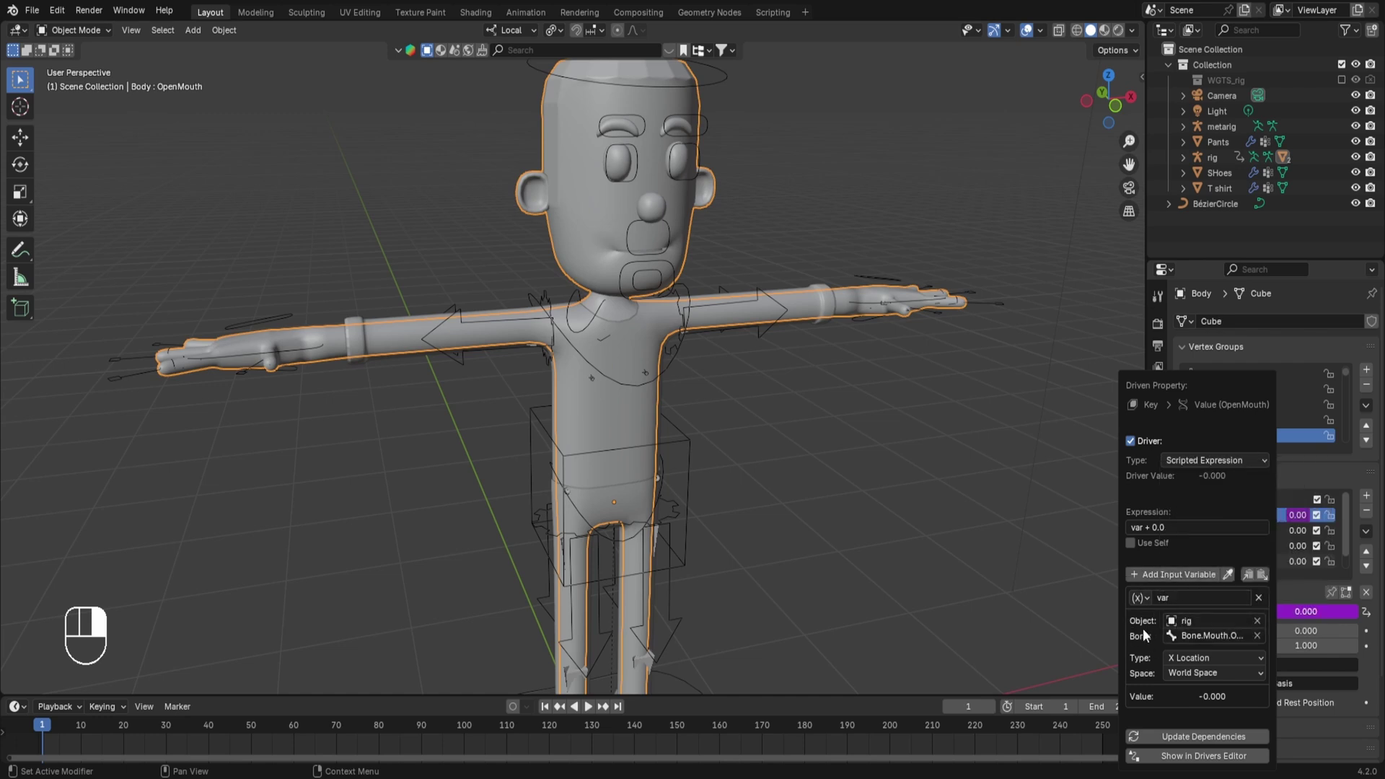
Step: Set the driver to read the bone's Y Location in Local Space, then reopen it to verify
left_click(1191, 673)
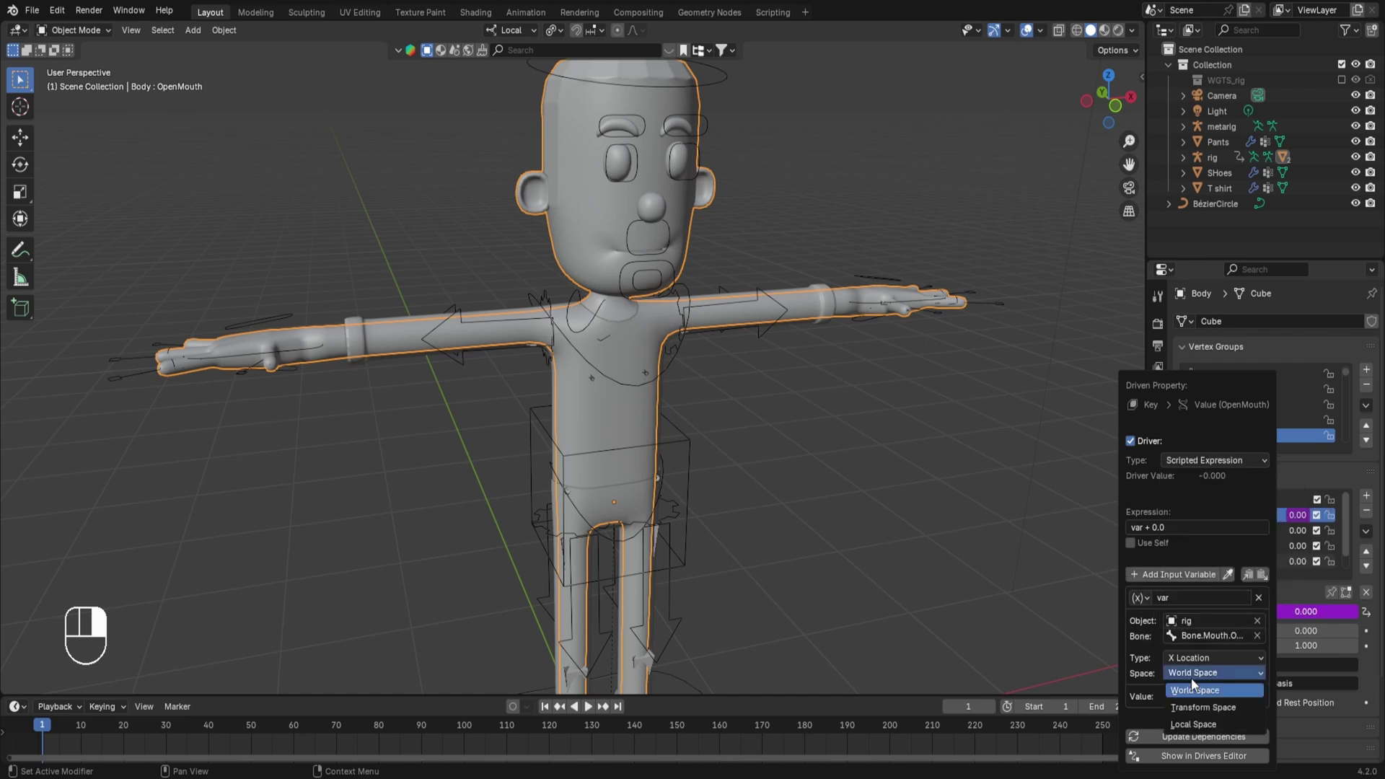
left_click(1196, 725)
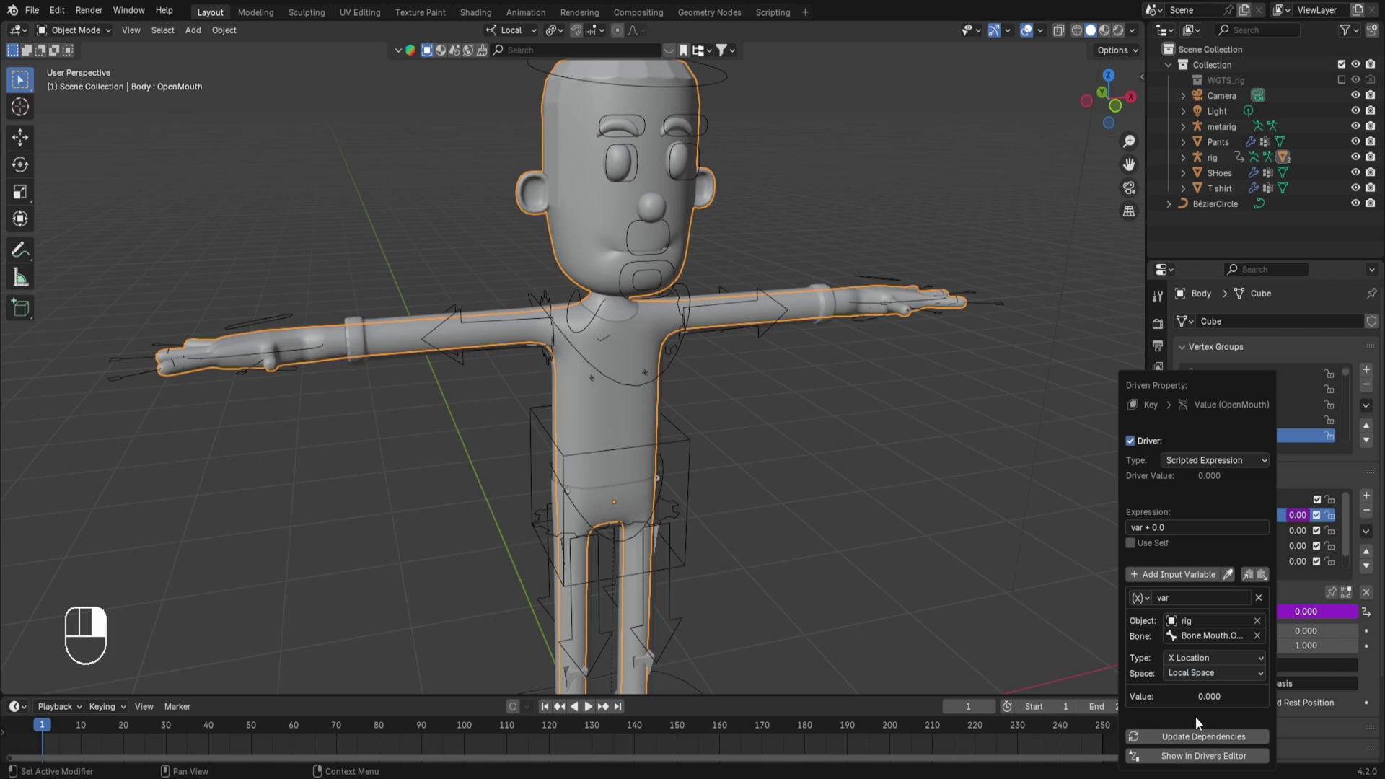
left_click(1197, 657)
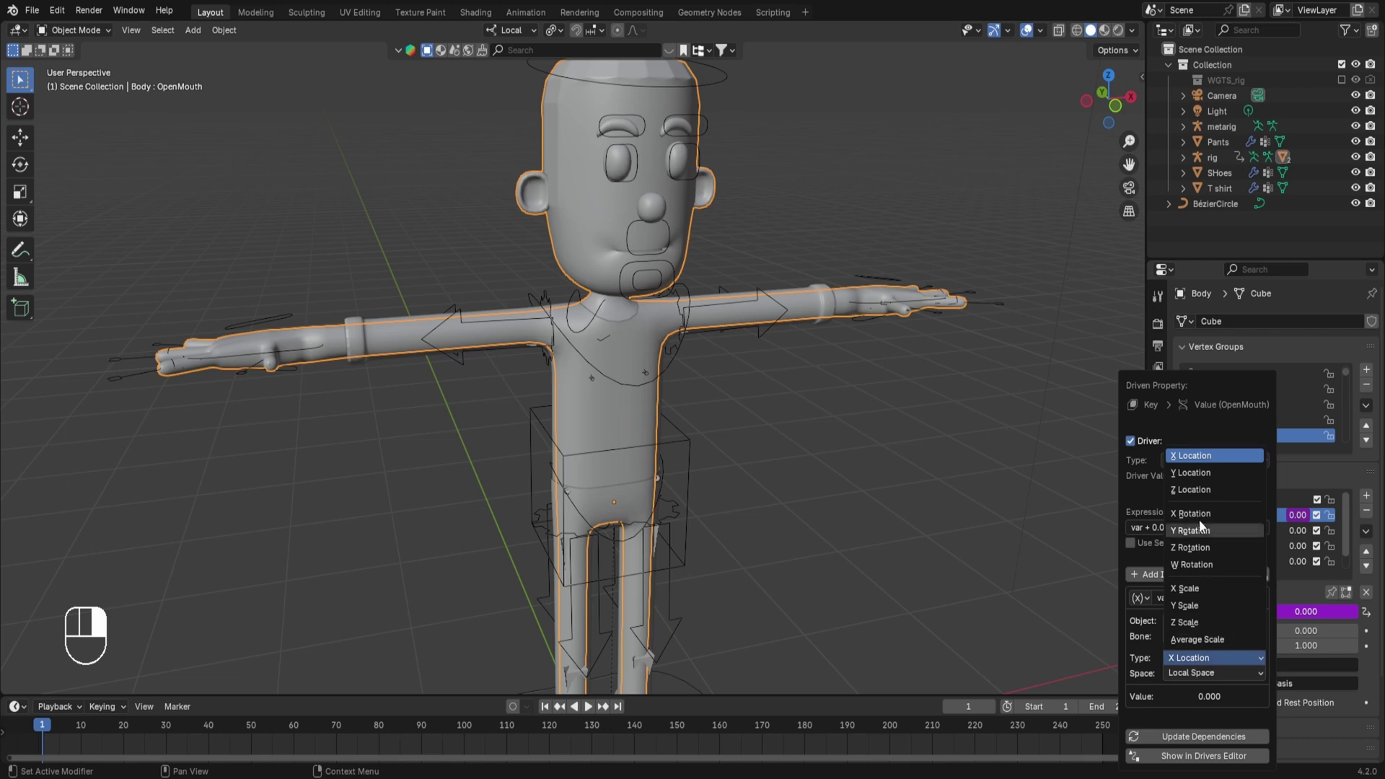
left_click(1194, 473)
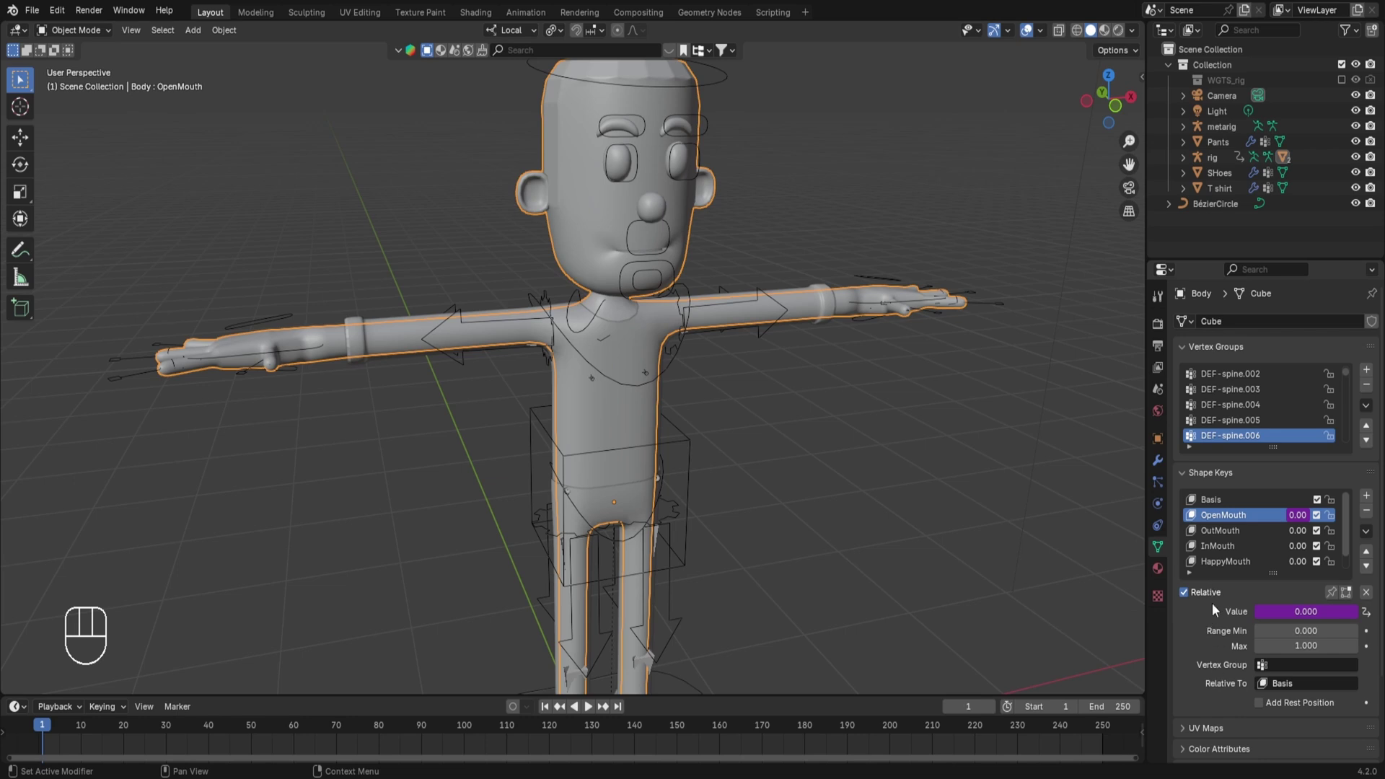
right_click(1301, 612)
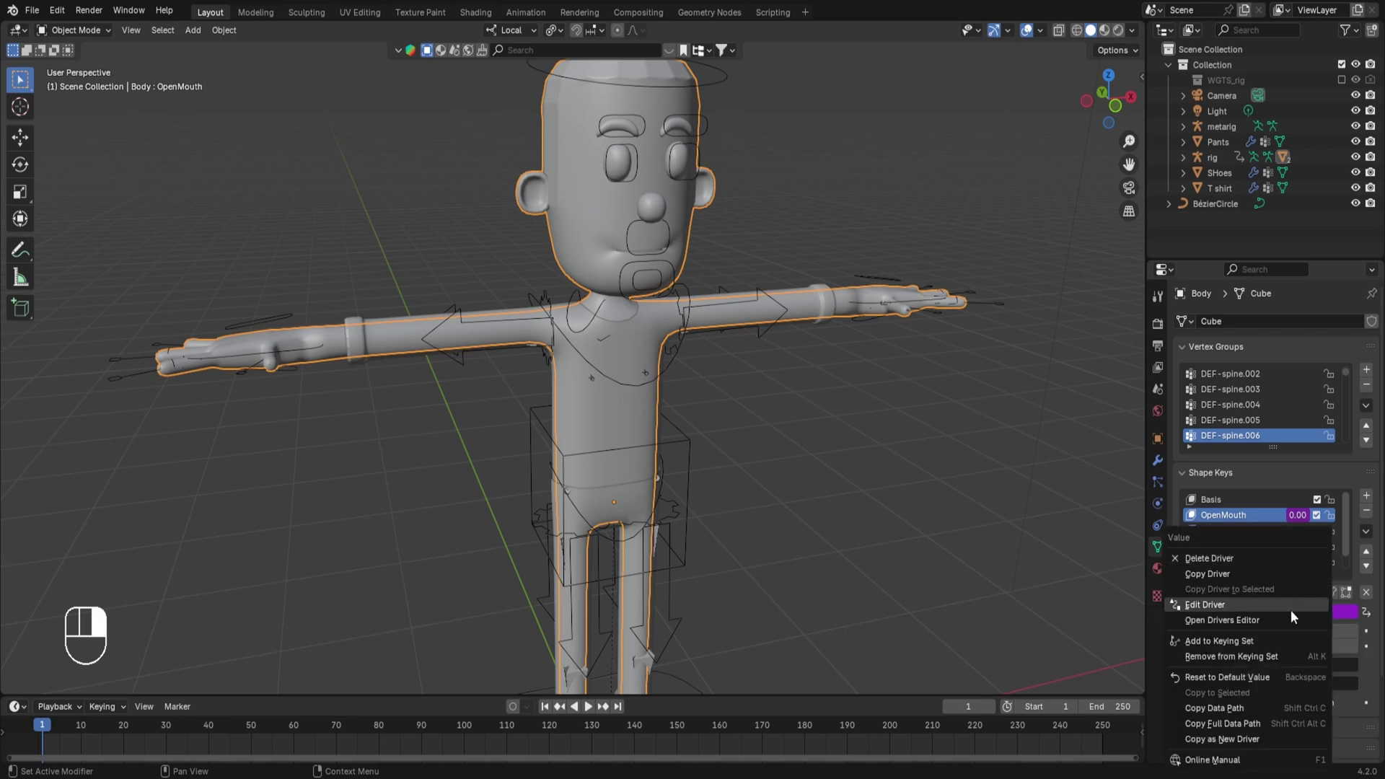
left_click(1220, 608)
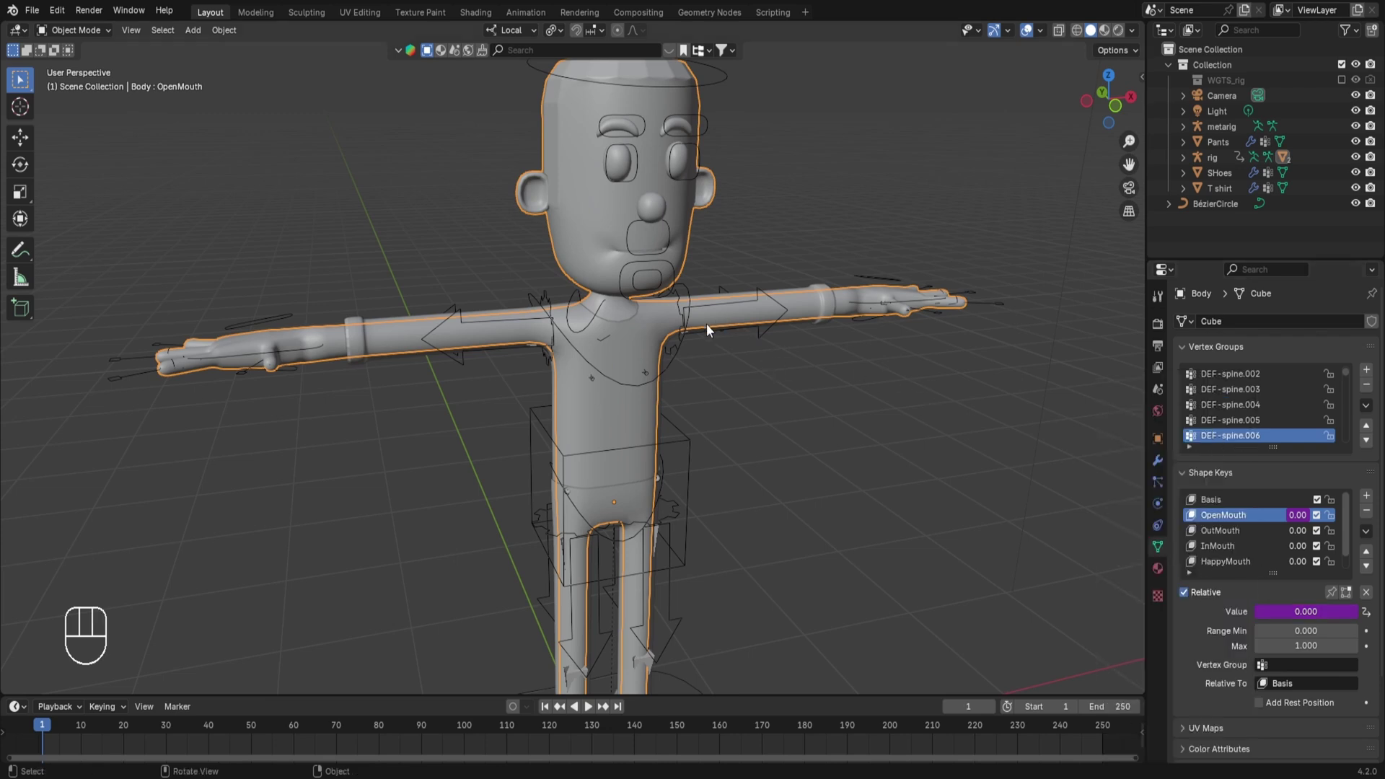
Step: In Pose Mode on the rig, move the mouth-open bone along its local Y
left_click(684, 329)
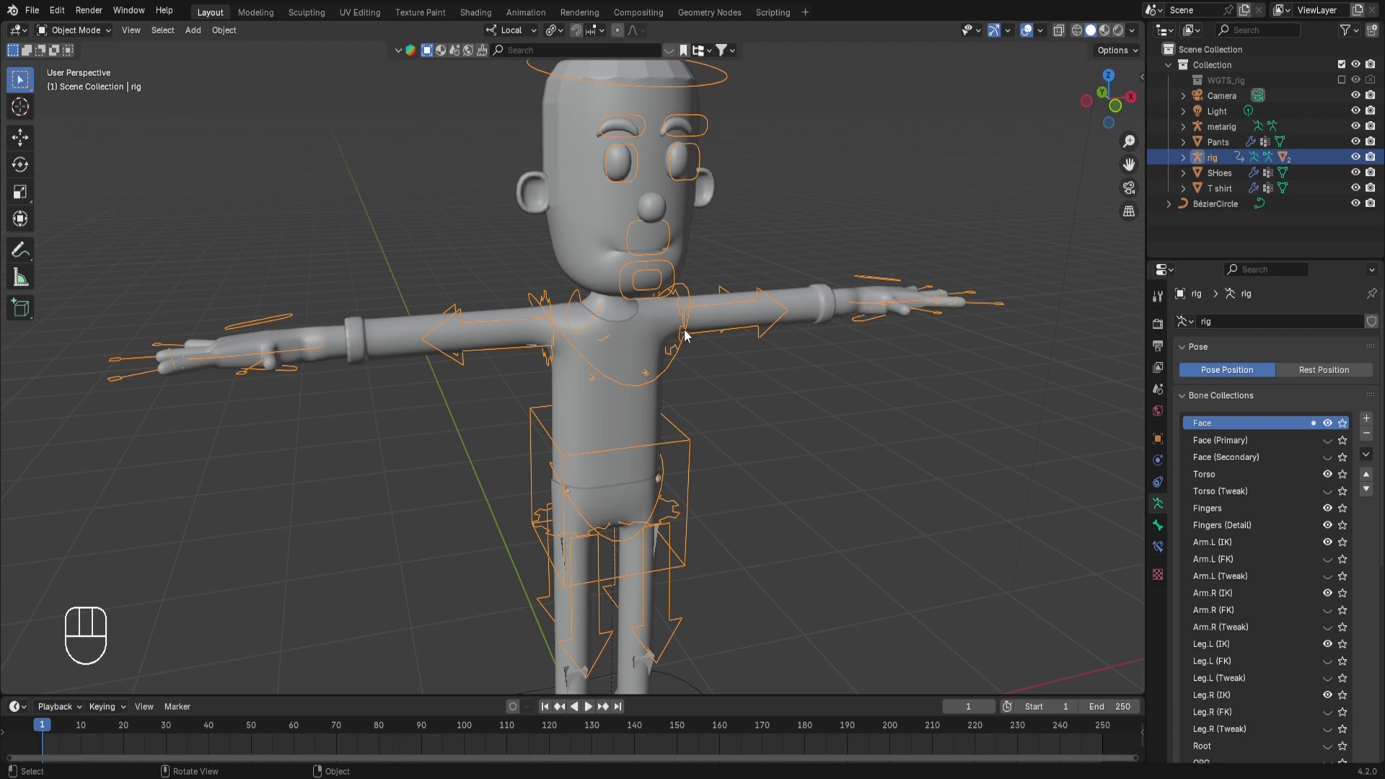
key("ctrl+Tab")
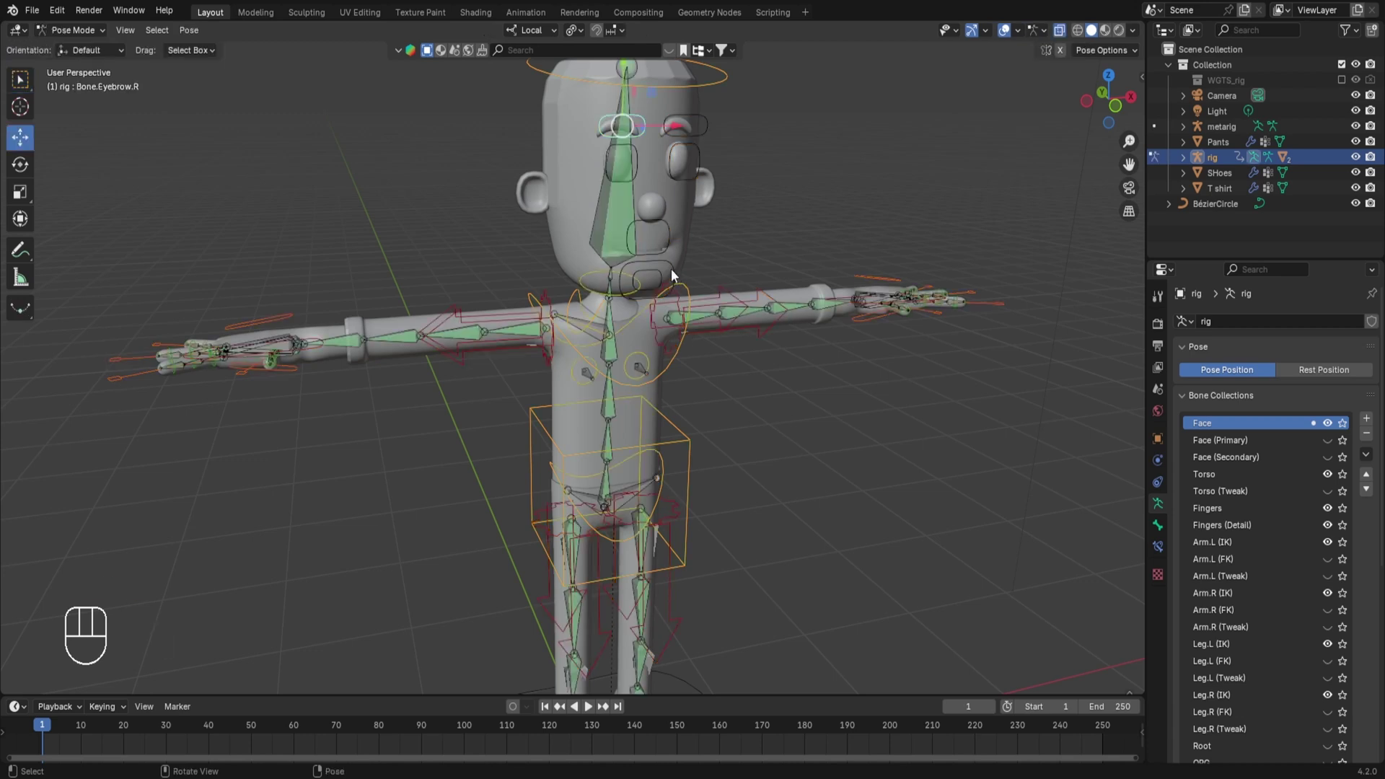
left_click(671, 268)
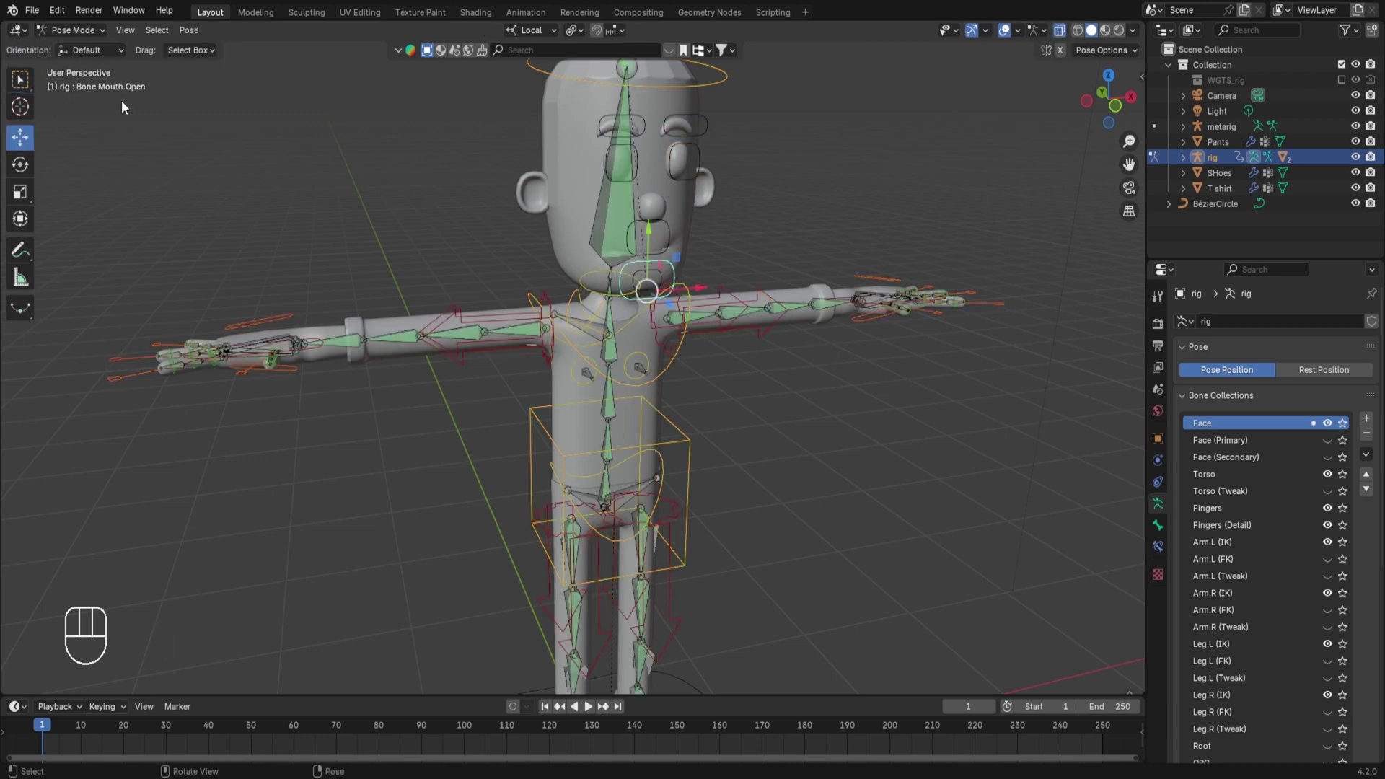
key("g")
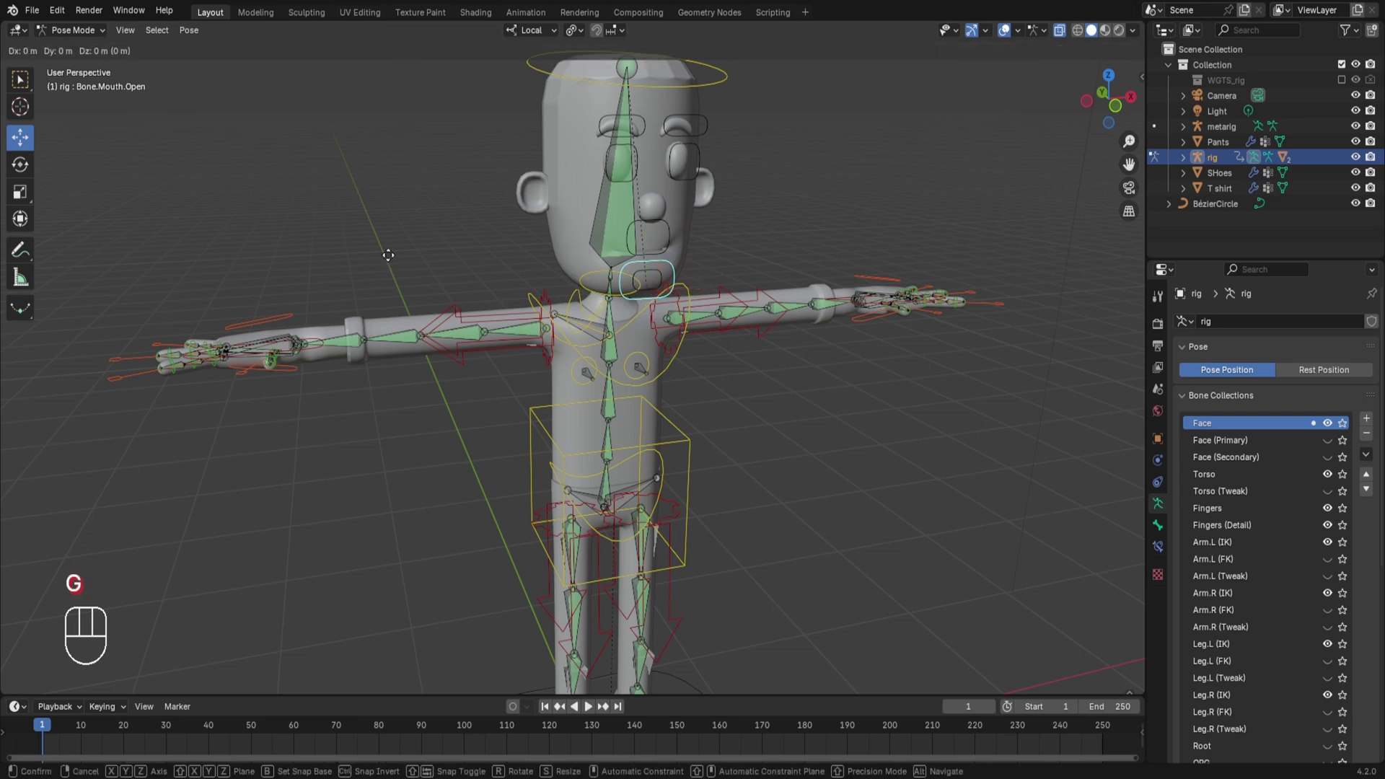
key("y")
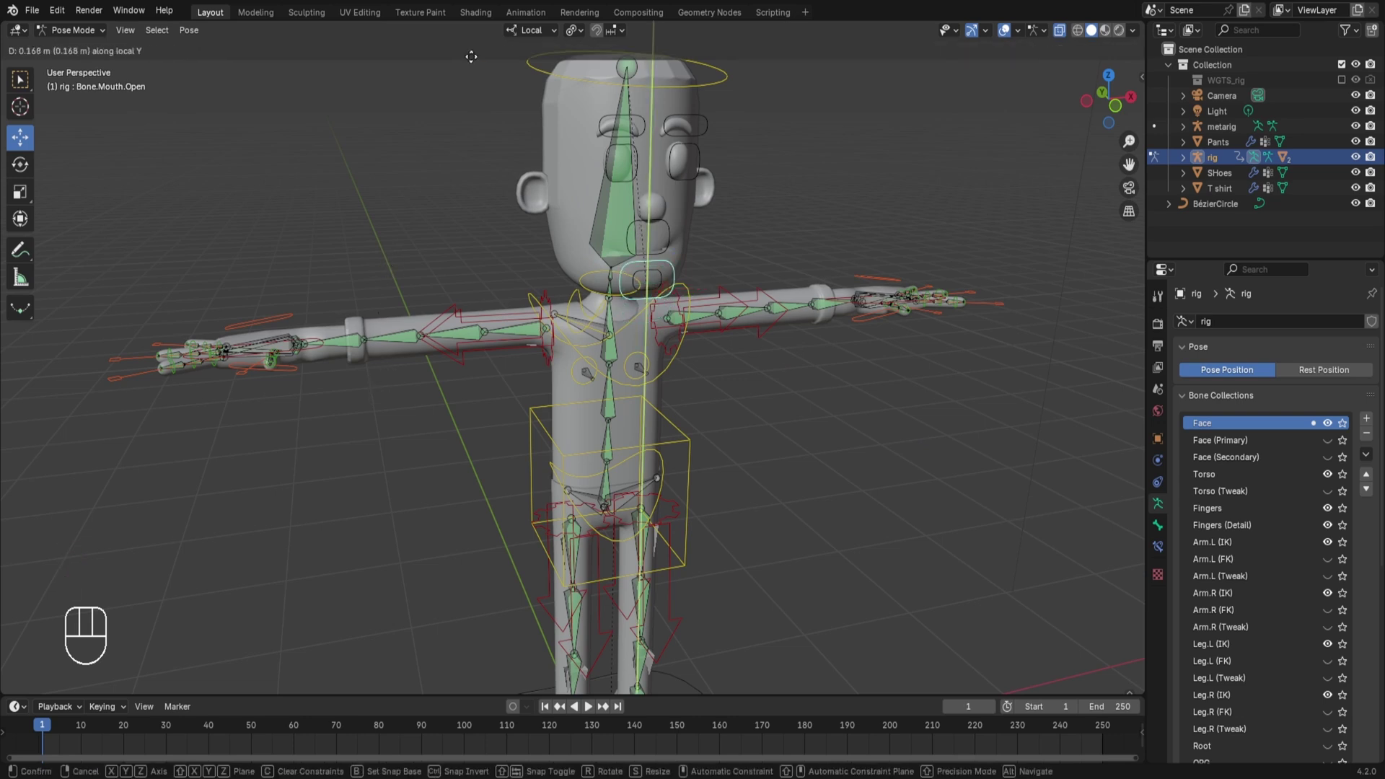
left_click(406, 423)
Step: Set transform orientation to Local, try and cancel a local-Y move, then select Body in Object Mode
left_click(531, 30)
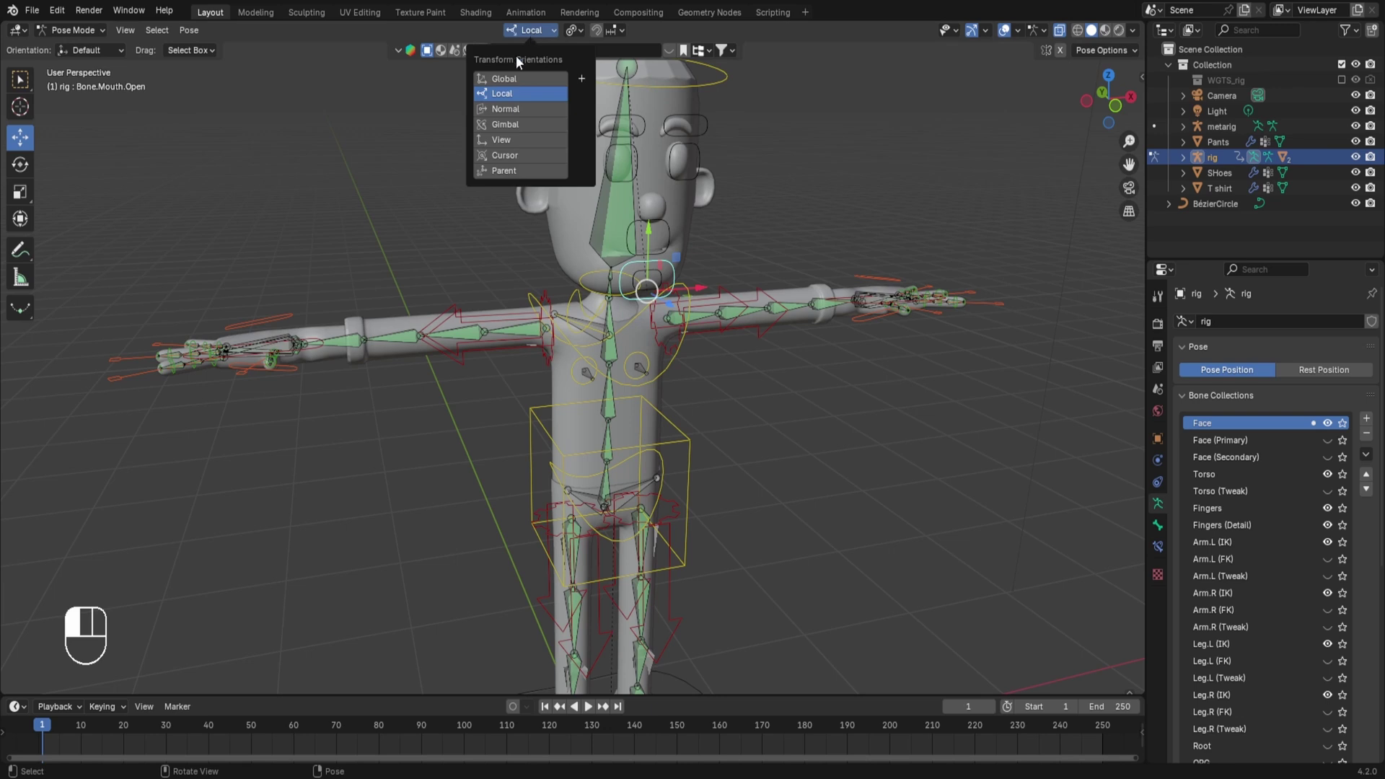
left_click(509, 95)
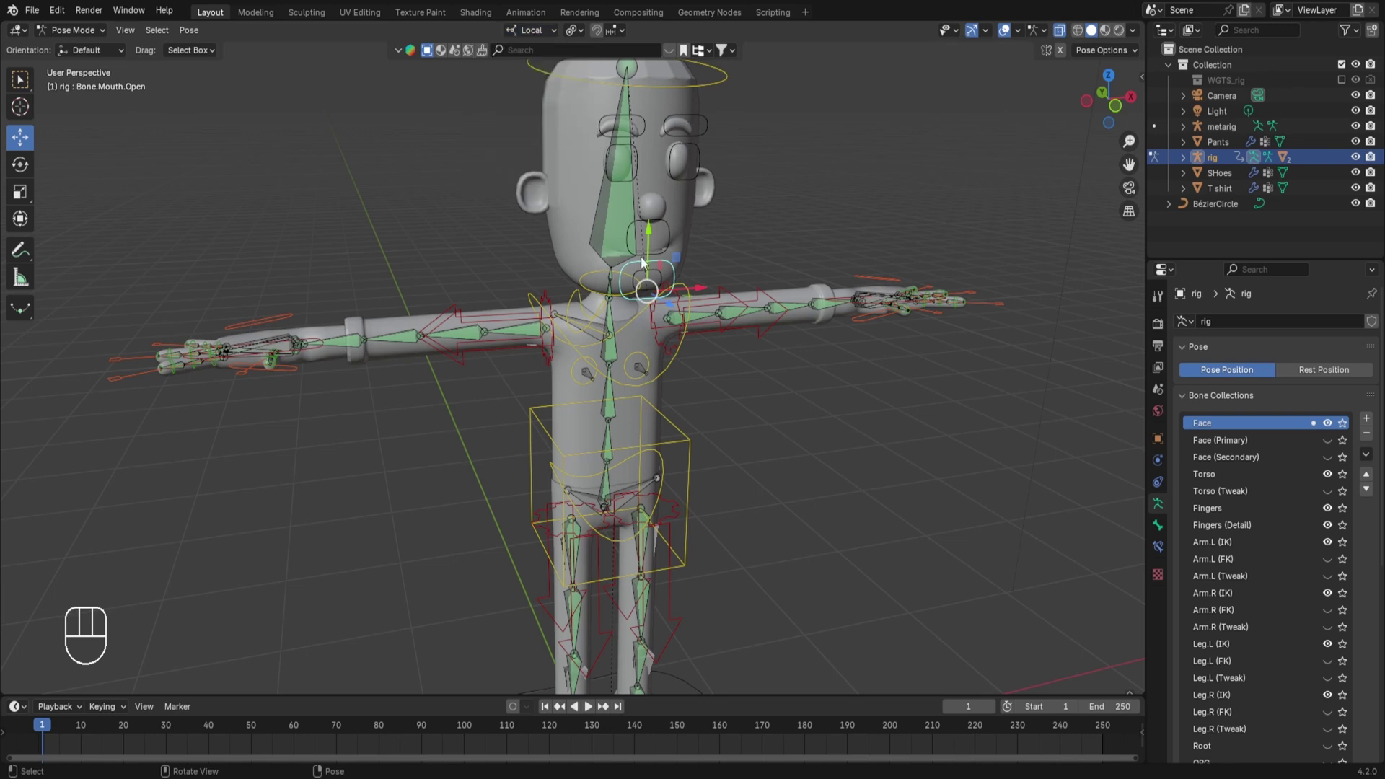
key("g")
key("y")
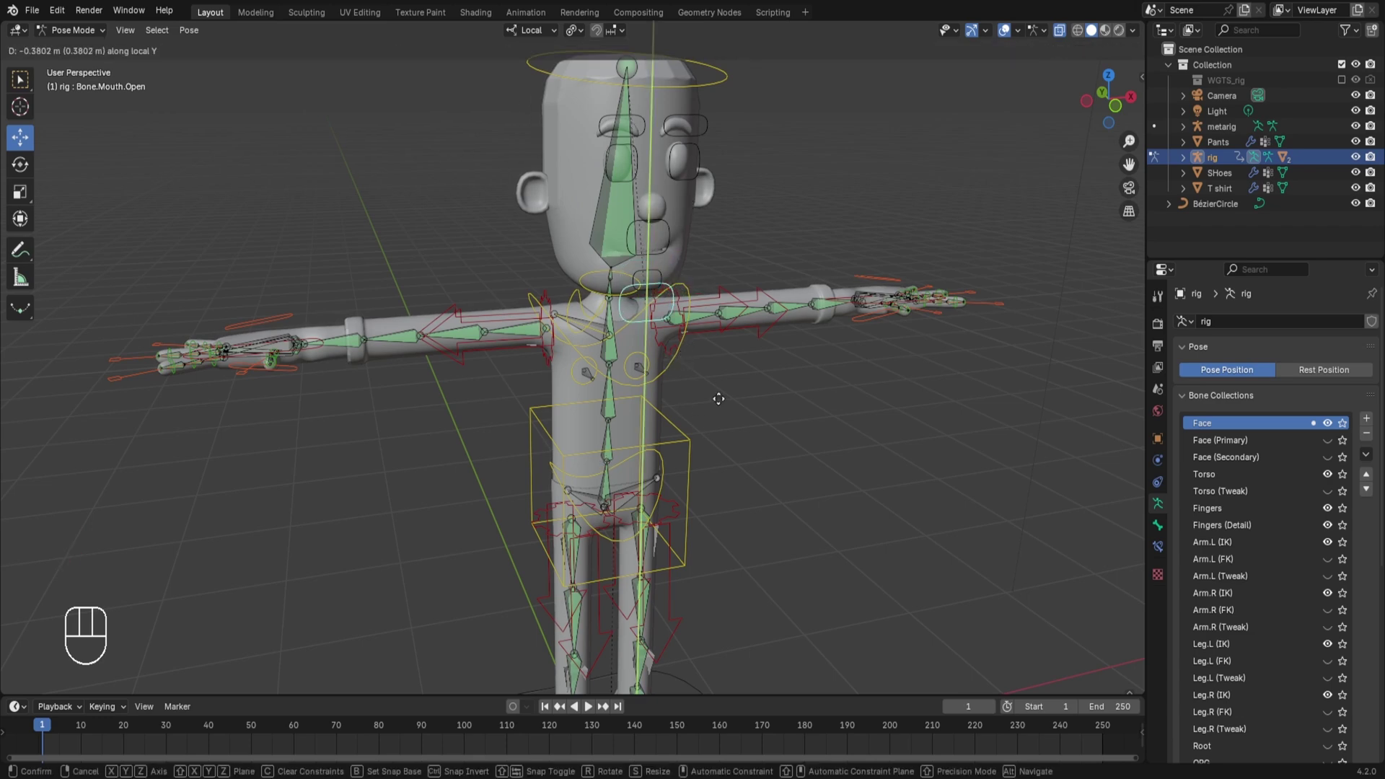
right_click(695, 440)
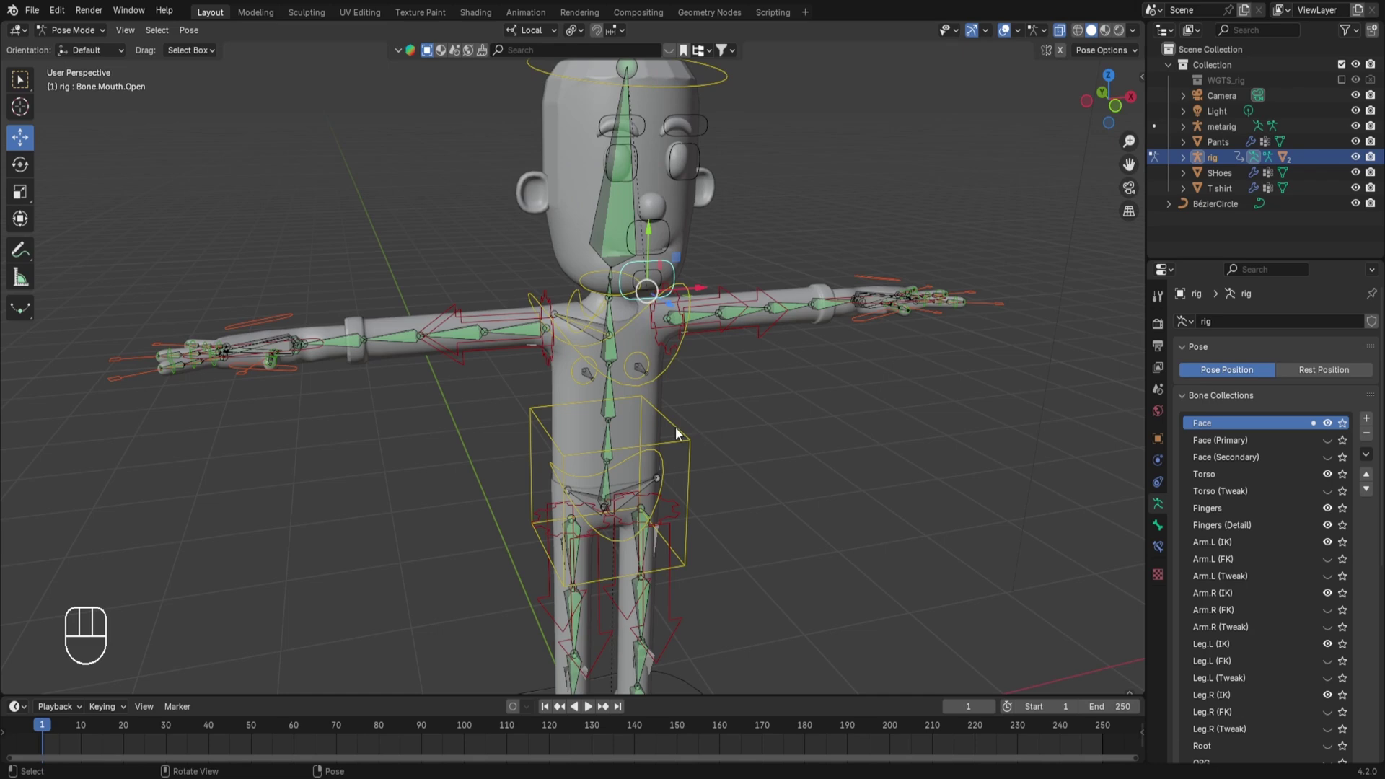
key("ctrl+Tab")
left_click(586, 222)
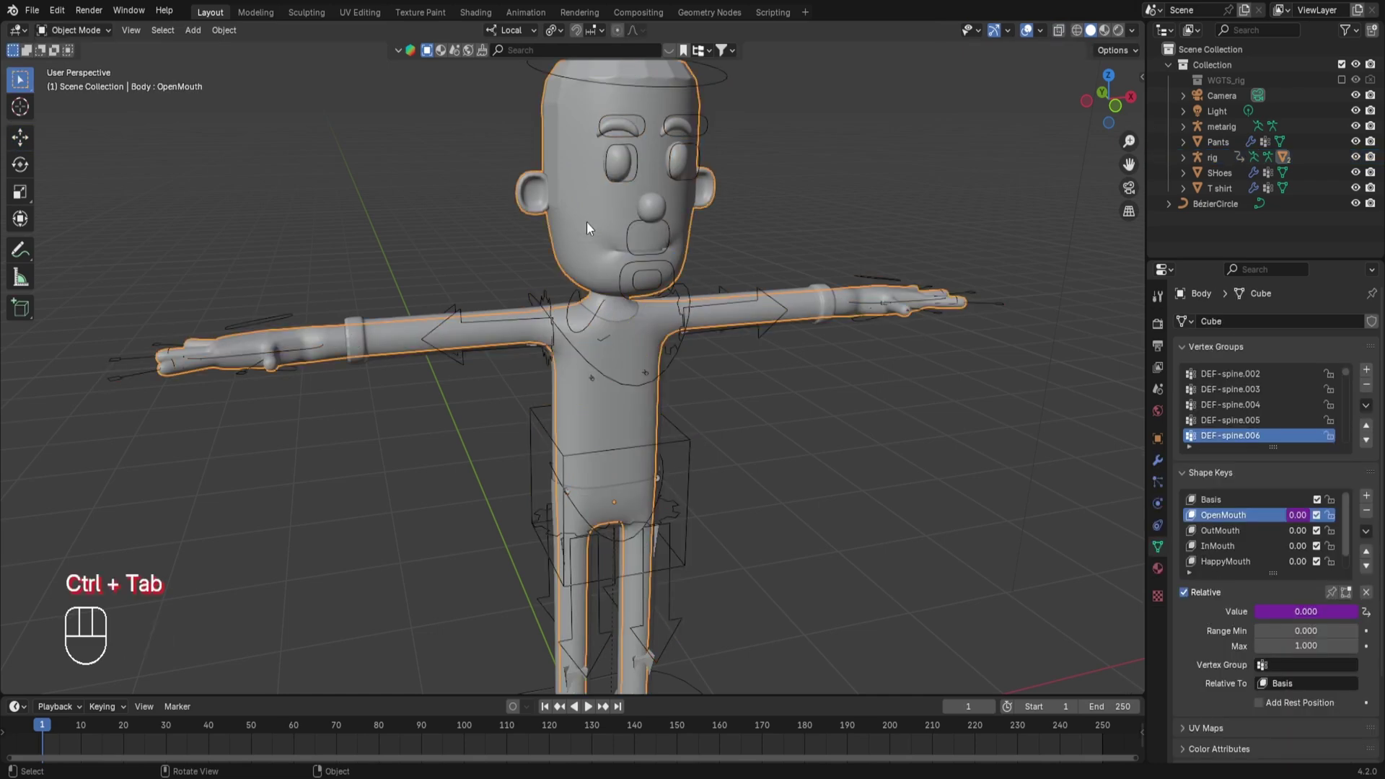
Step: Prefix the OpenMouth driver expression with a minus so it reads -var + 0.0, then select the rig
right_click(1271, 607)
left_click(1245, 604)
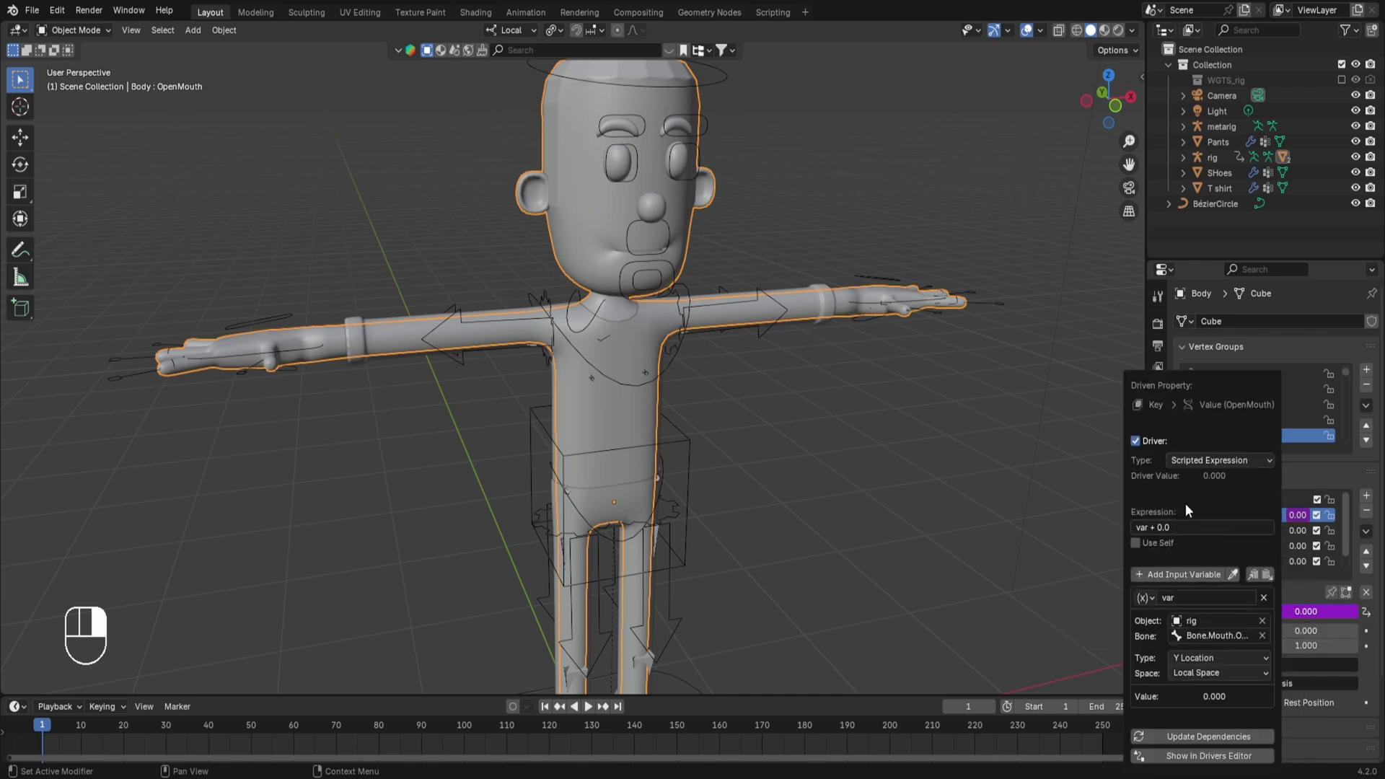
left_click(1188, 526)
key("Home")
type("-")
key("Return")
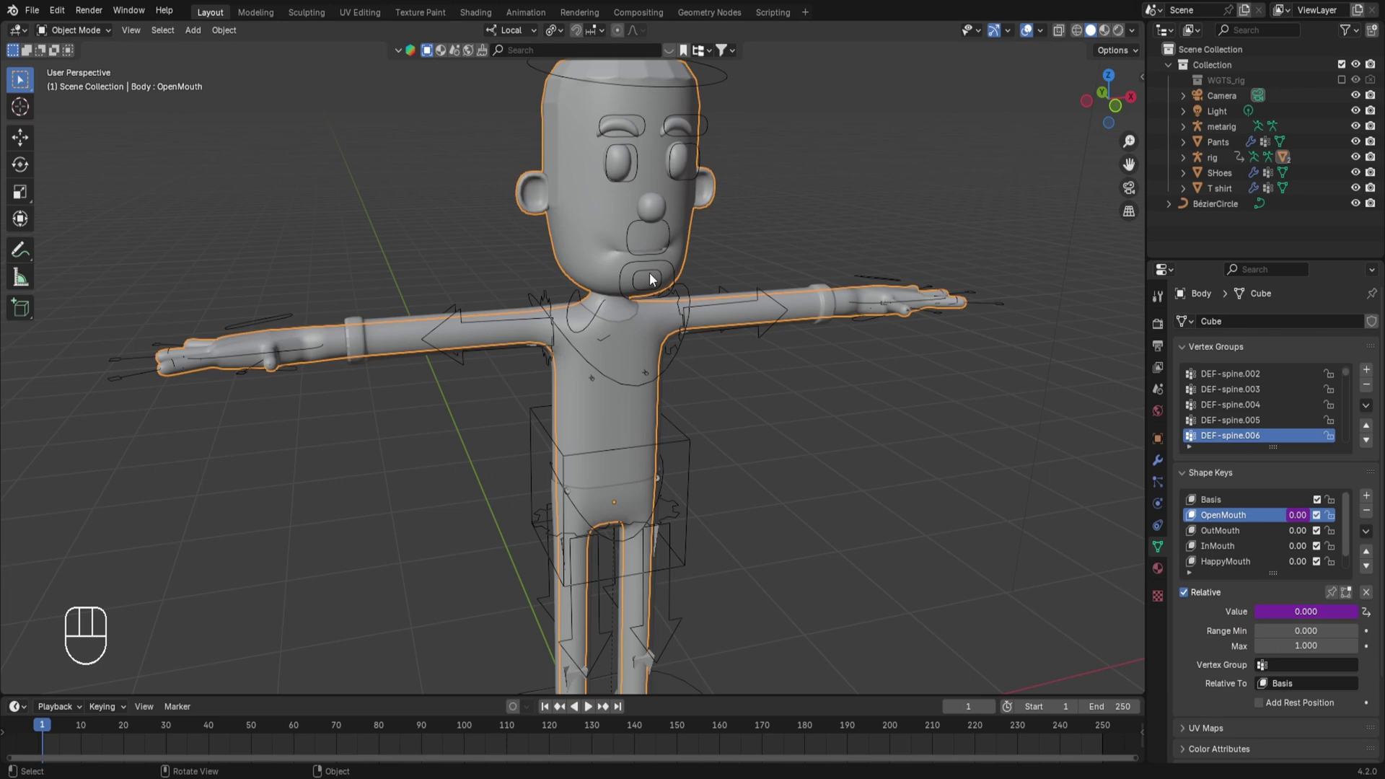
left_click(685, 326)
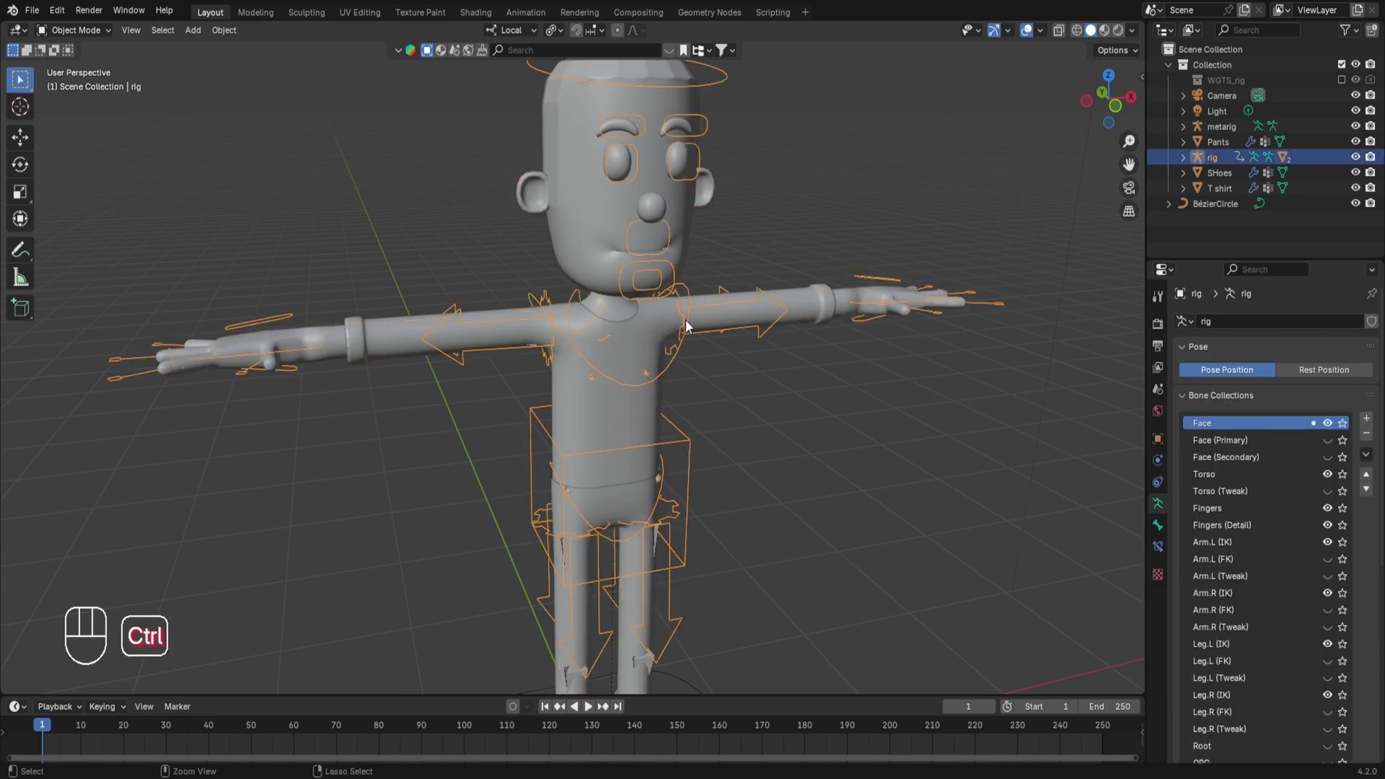
Step: In Pose Mode, move the mouth bone along local Y and pan up to the head
key("ctrl+Tab")
key("g")
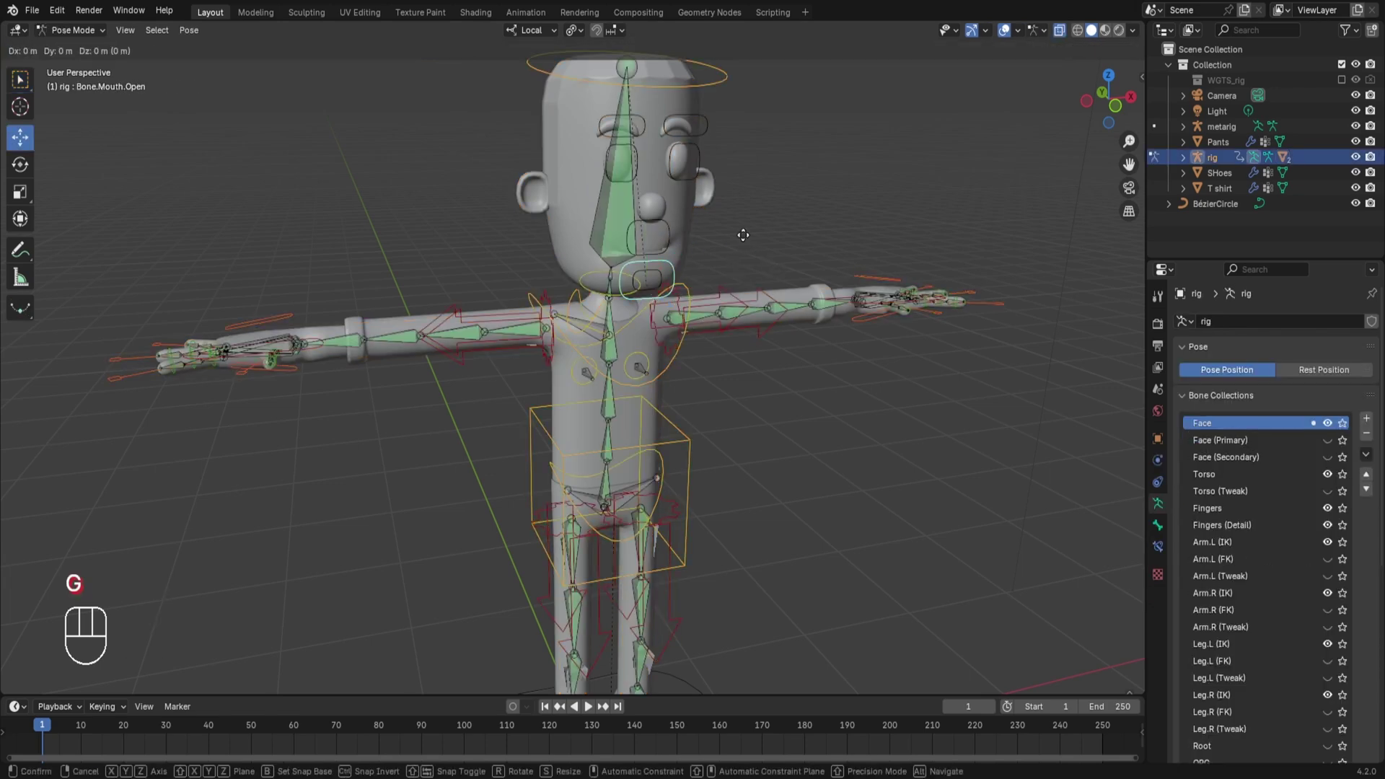
key("y")
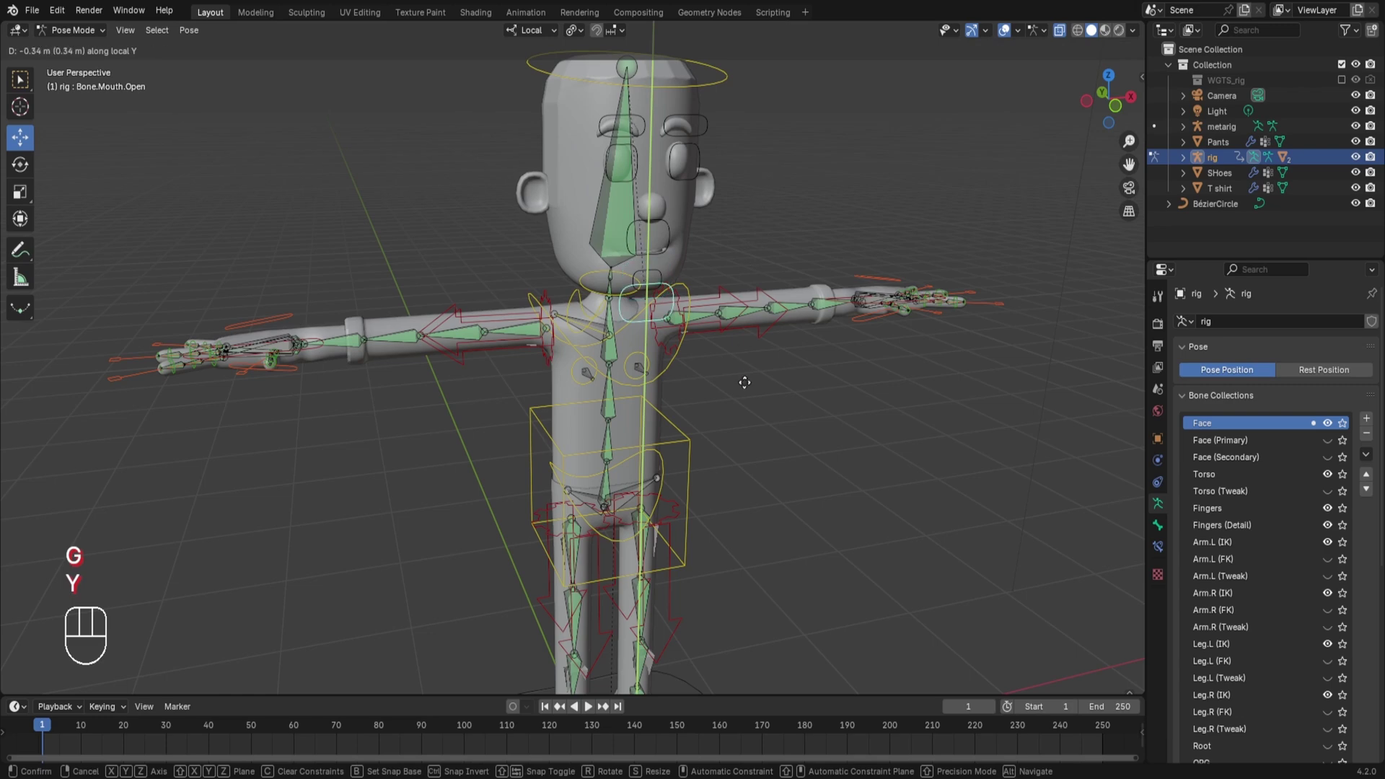
left_click(742, 383)
scroll(868, 272, "up", 4)
middle_click_drag(868, 271, 864, 558, "shift")
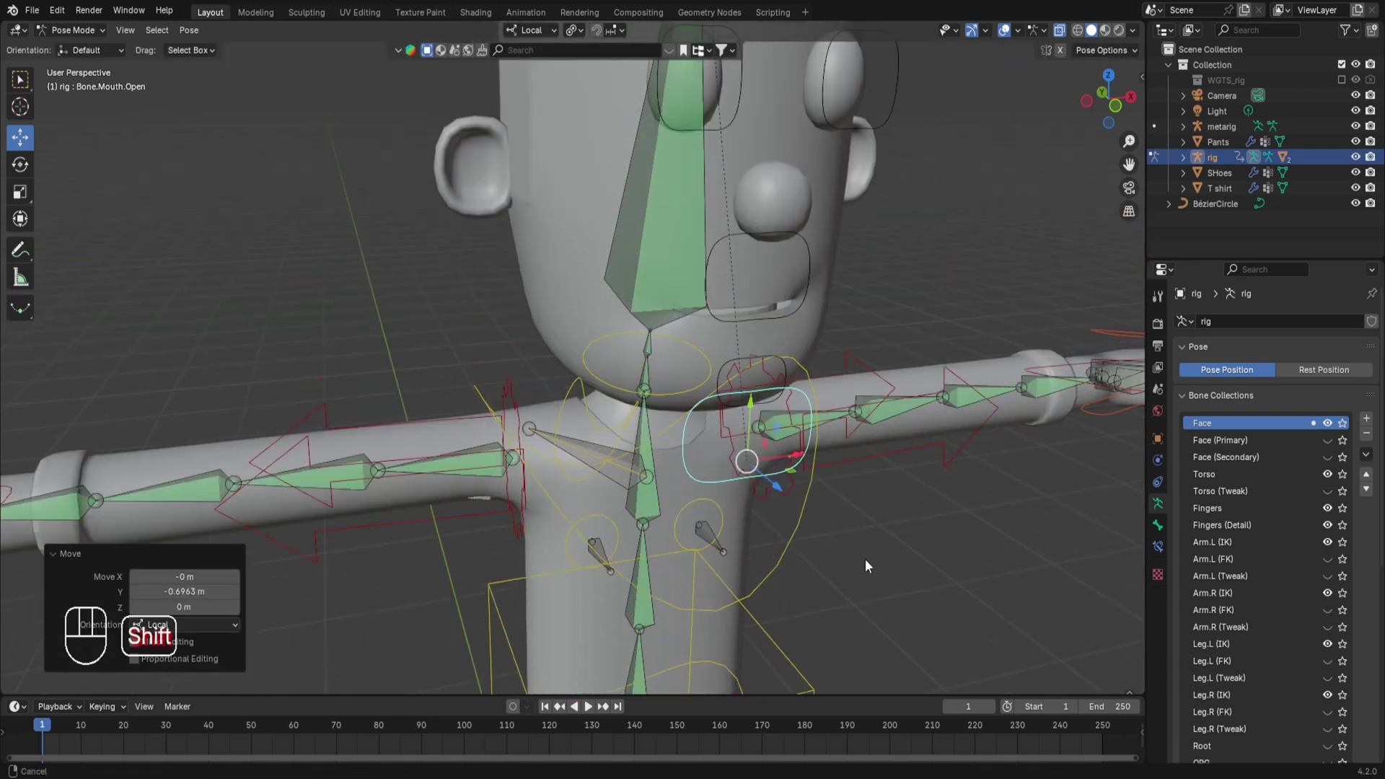
Step: Raise the mouth bone along local Y, then return to Object Mode with the Body mesh selected
key("g")
key("y")
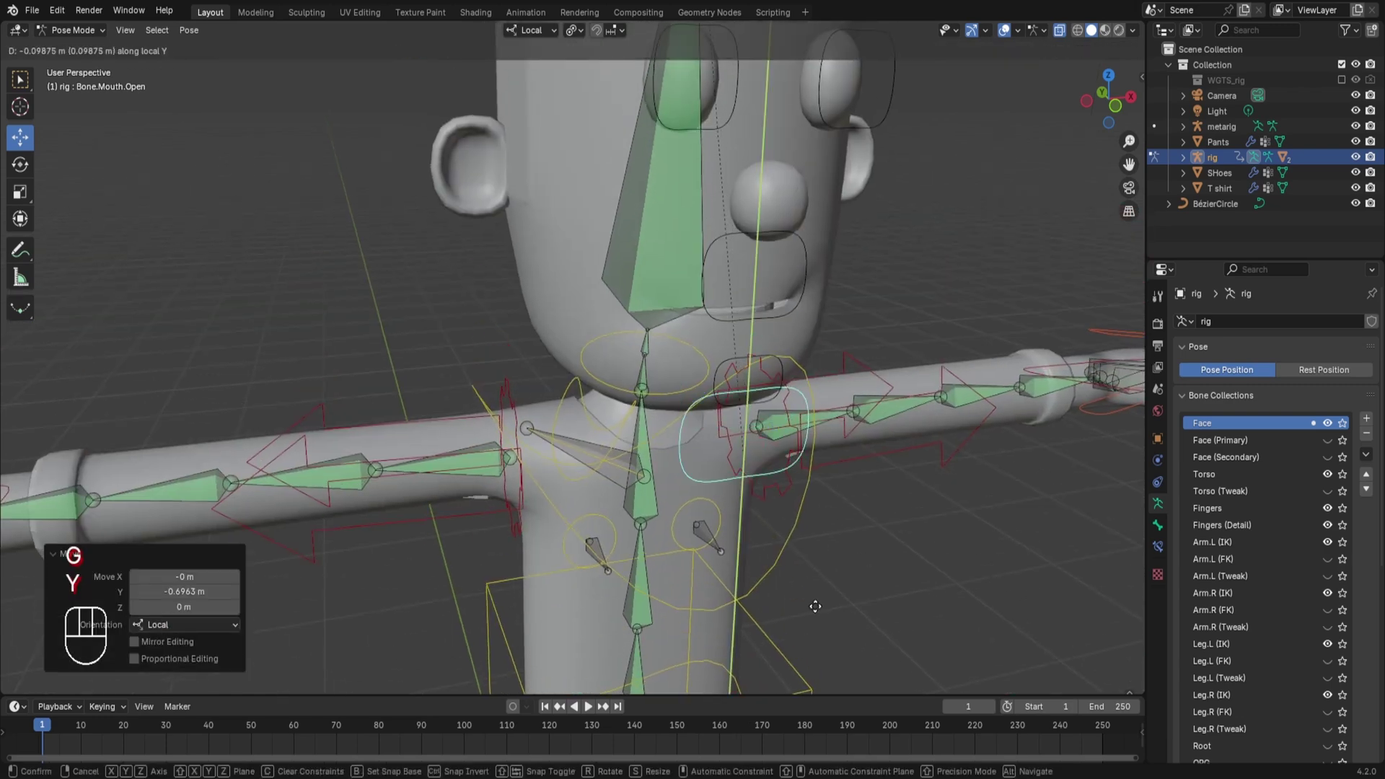
key("y")
right_click(760, 401)
key("g")
key("y")
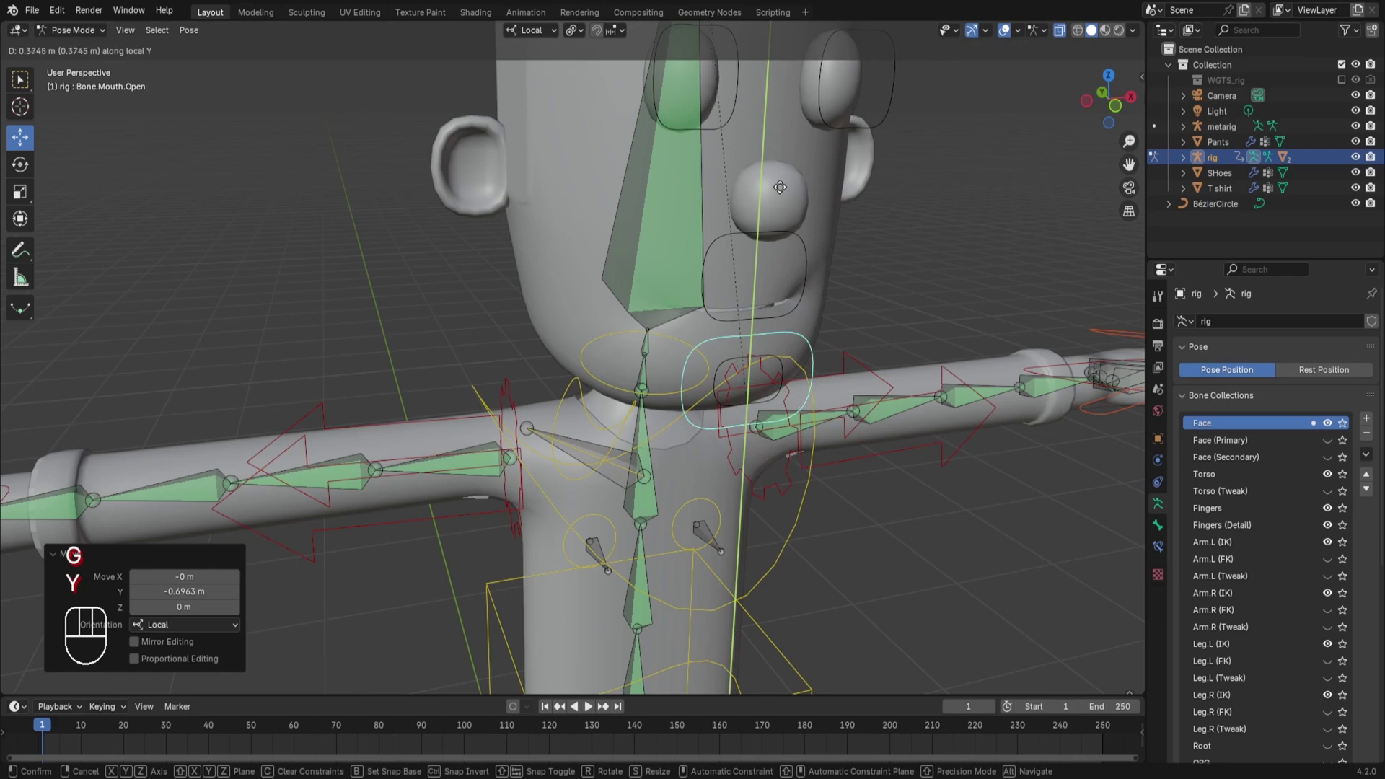
left_click(781, 186)
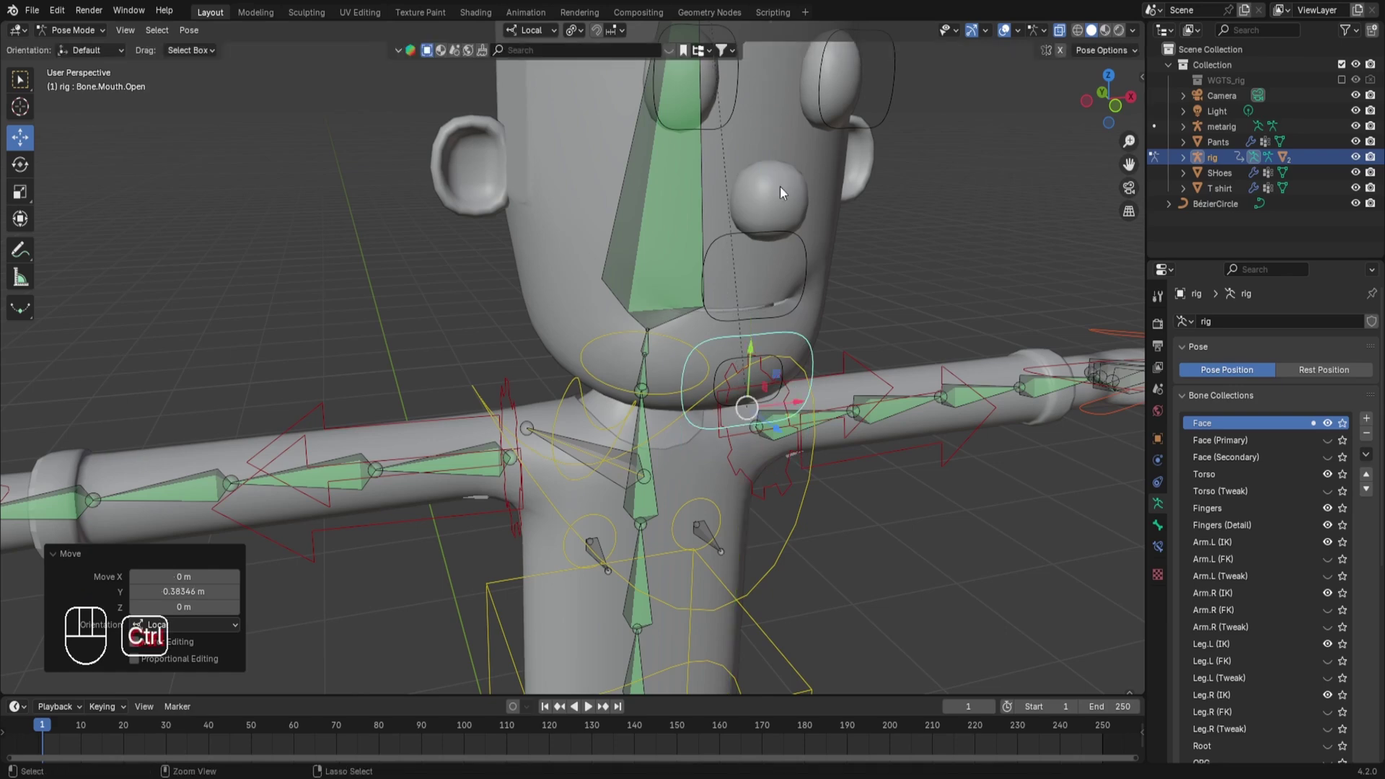
key("ctrl+Tab")
left_click(651, 218)
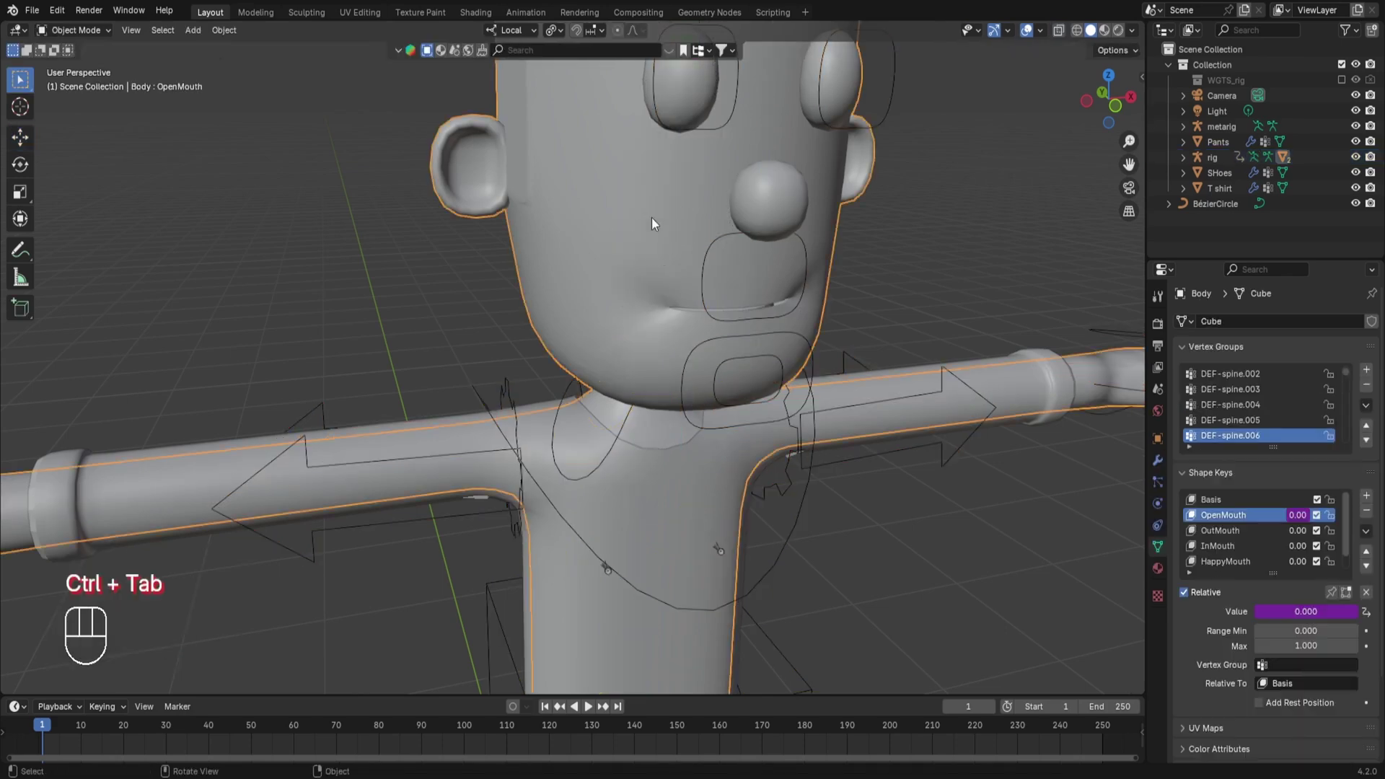
Step: Replace the trailing ' + 0.0' in the OpenMouth driver with *10 for -var*10, then select the rig
right_click(1274, 615)
left_click(1273, 611)
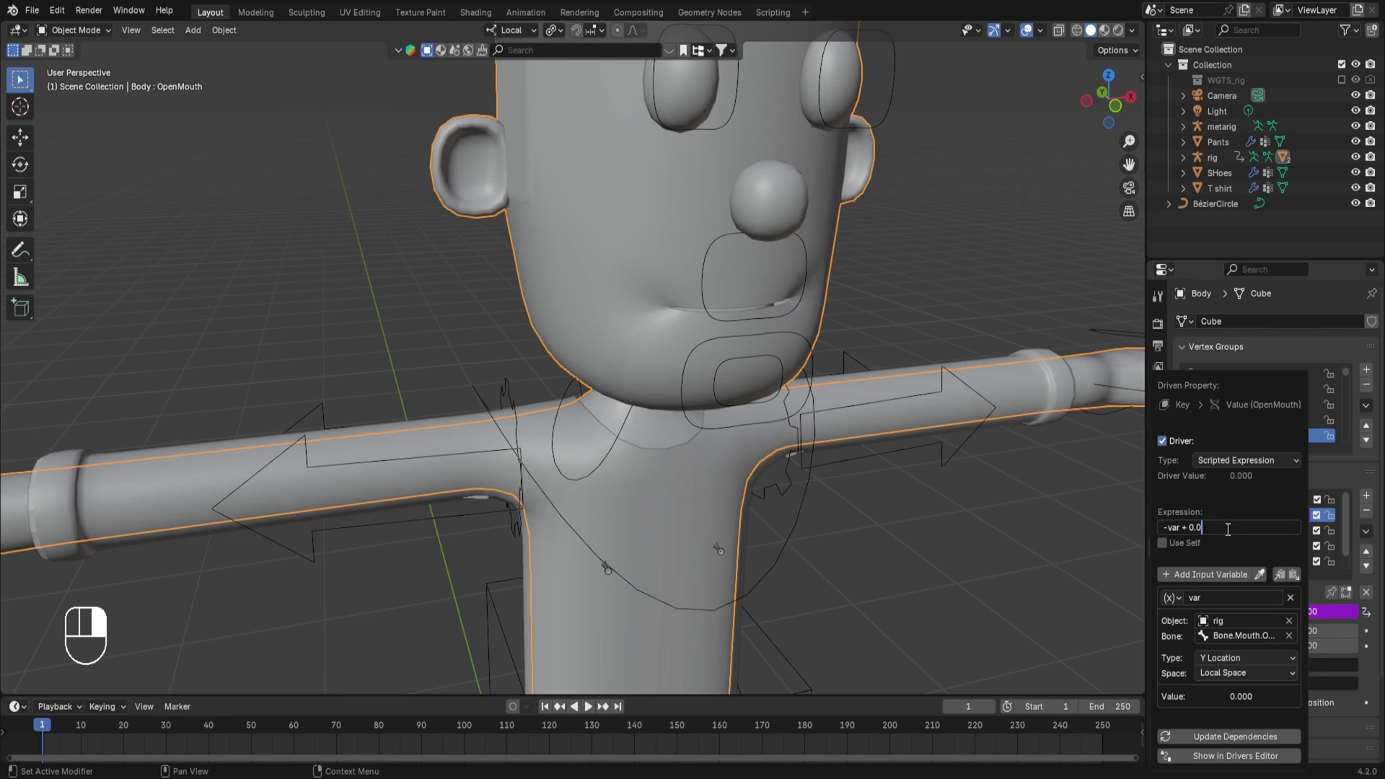
key("BackSpace")
key("BackSpace")
key("BackSpace")
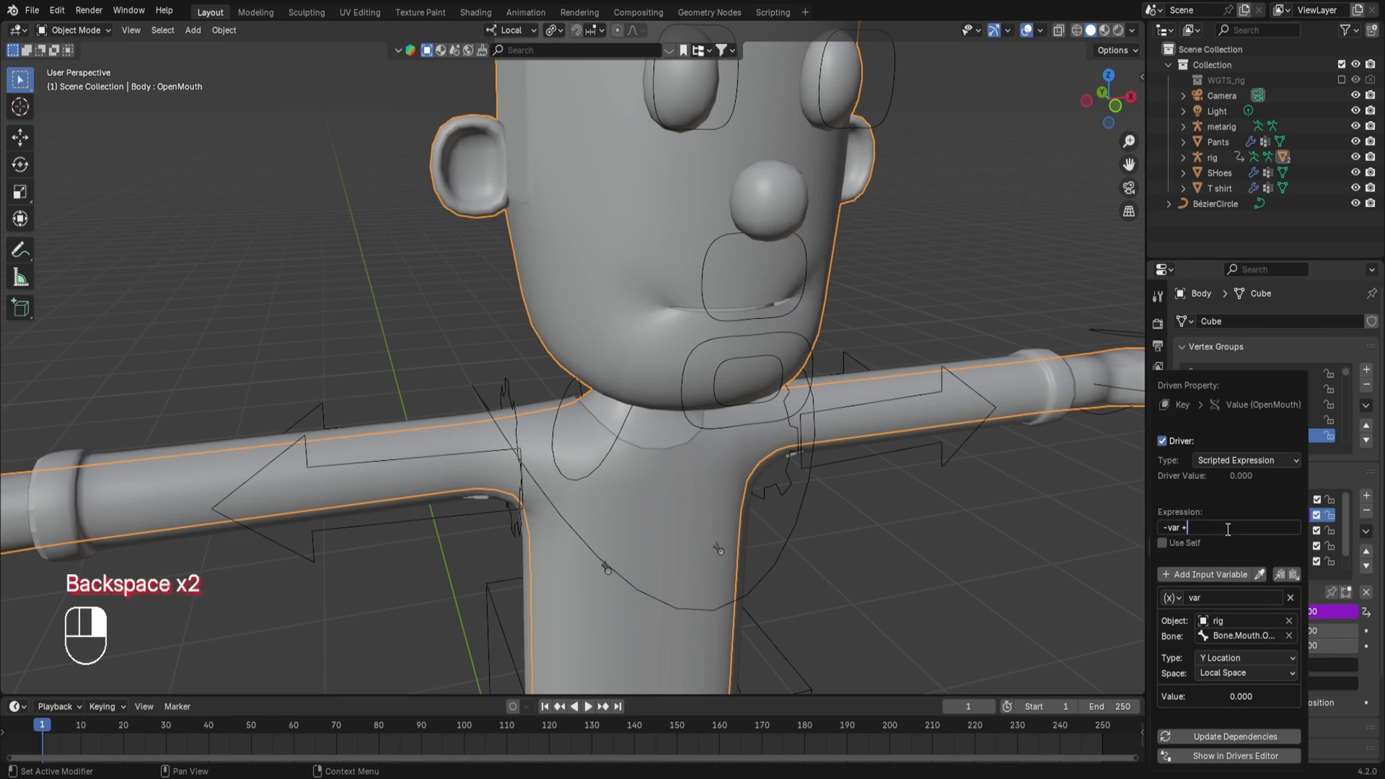
key("BackSpace")
key("BackSpace")
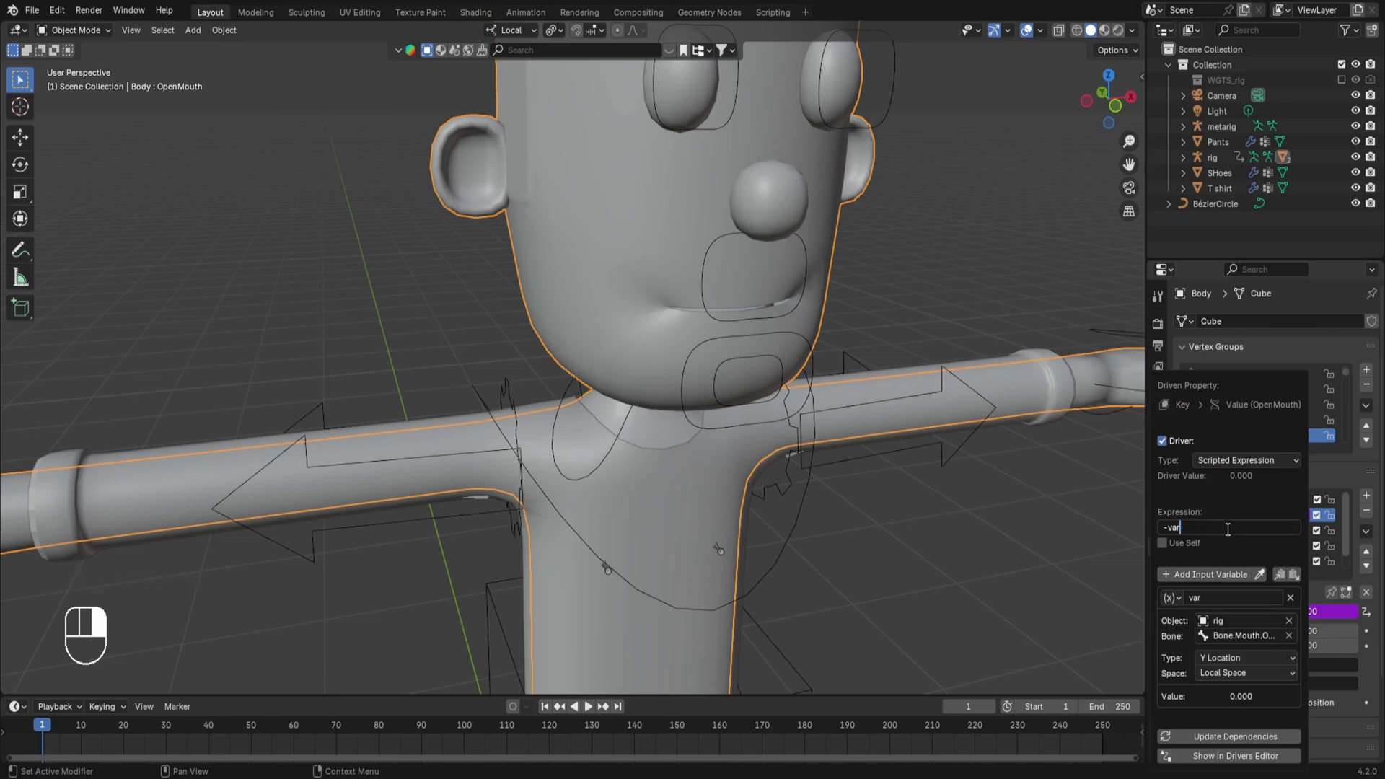
type("*10")
key("Return")
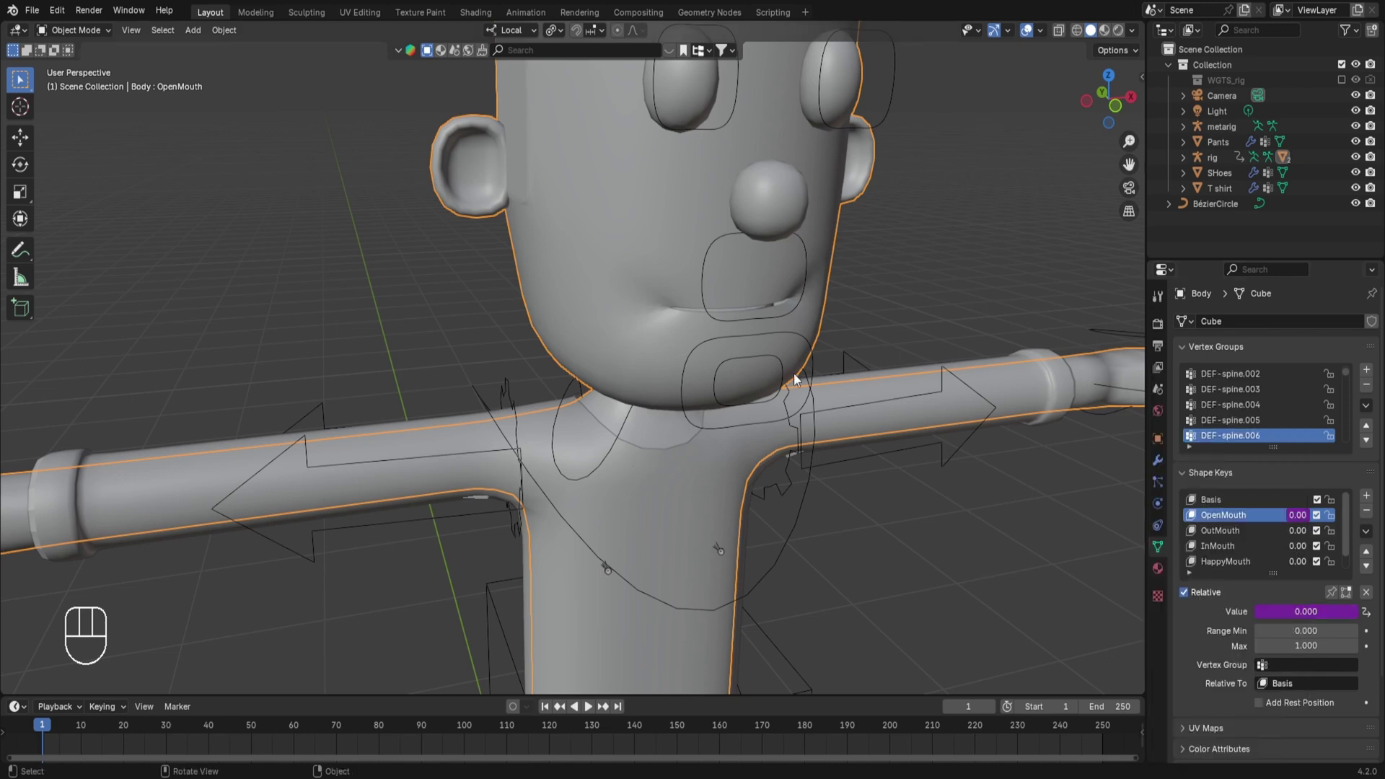
left_click(838, 373)
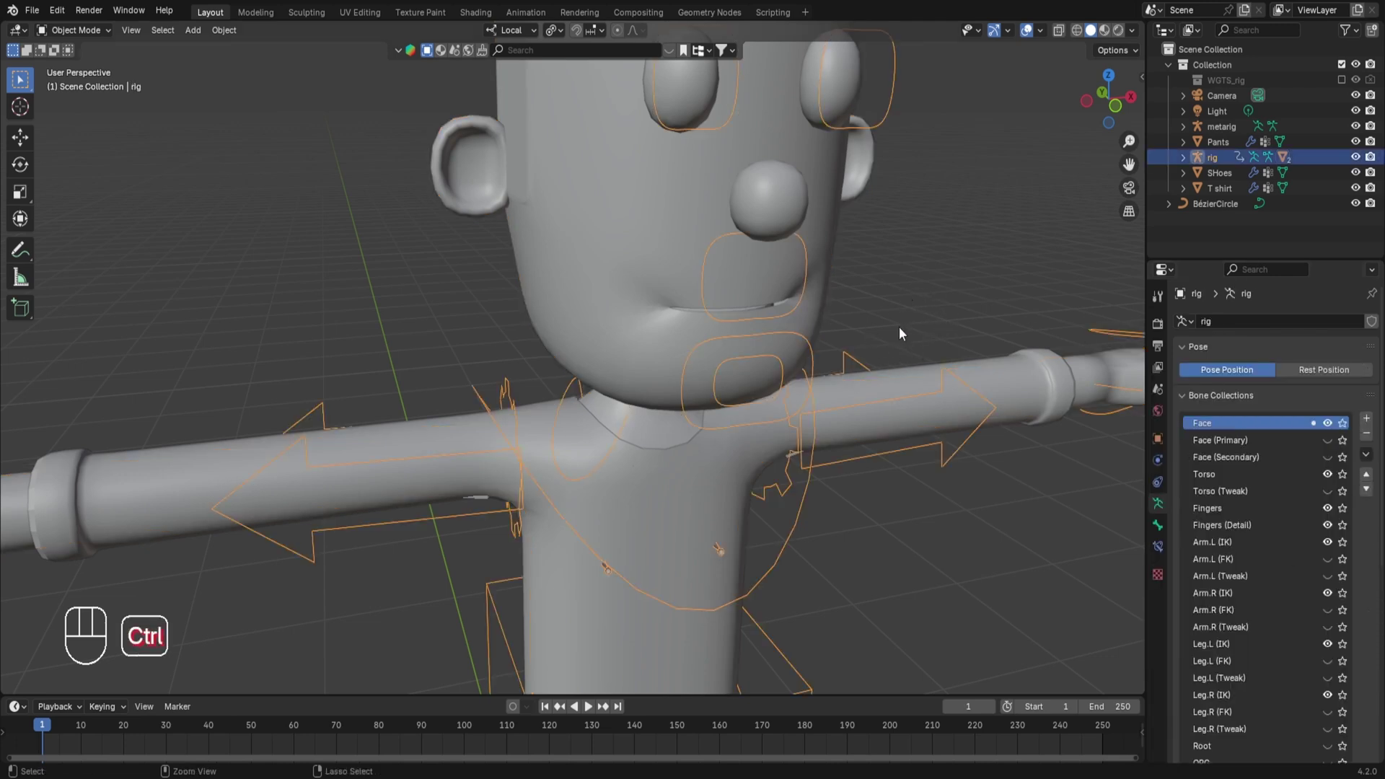
Step: Move Bone.Mouth.Open along local Y to open the mouth, select the Teeth.Open bone, then exit Pose Mode
key("ctrl+Tab")
key("g")
key("y")
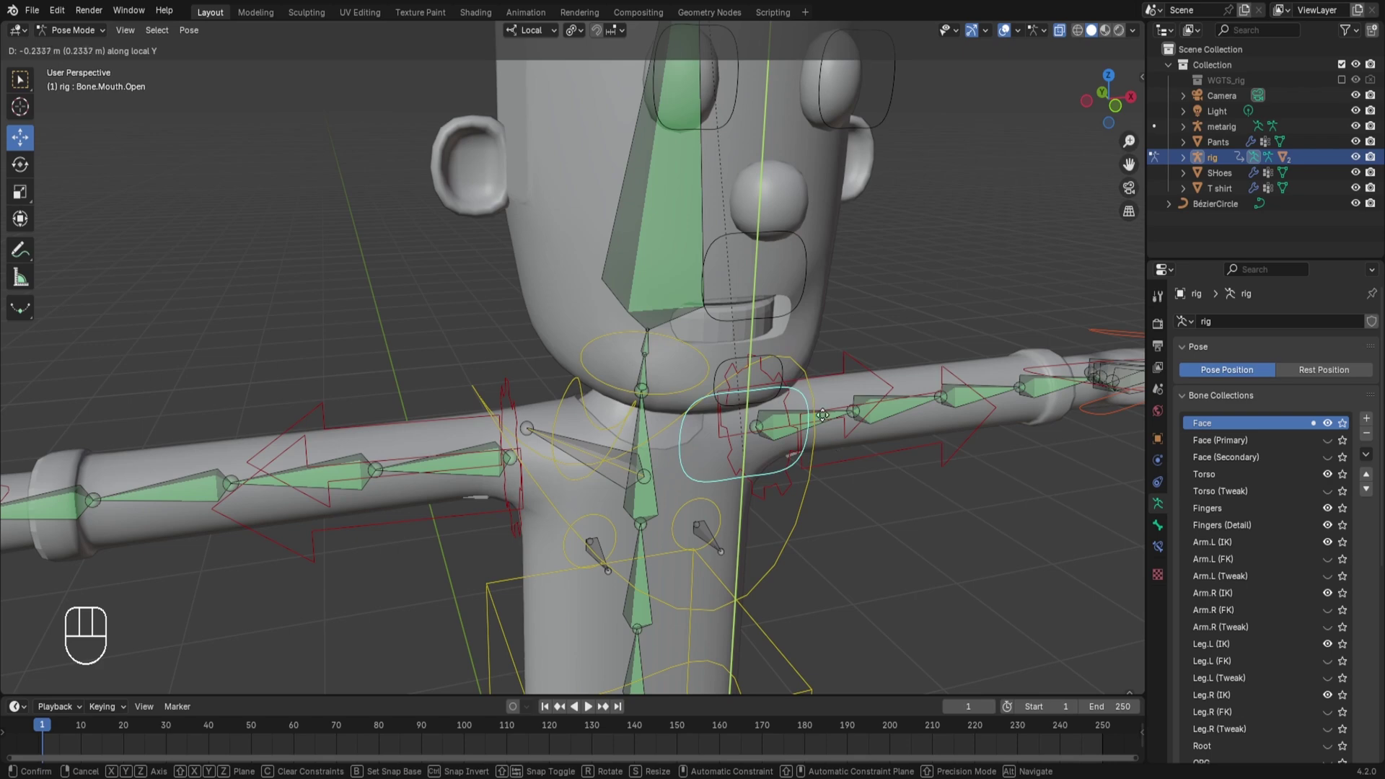
left_click(827, 261)
middle_click_drag(828, 260, 811, 423)
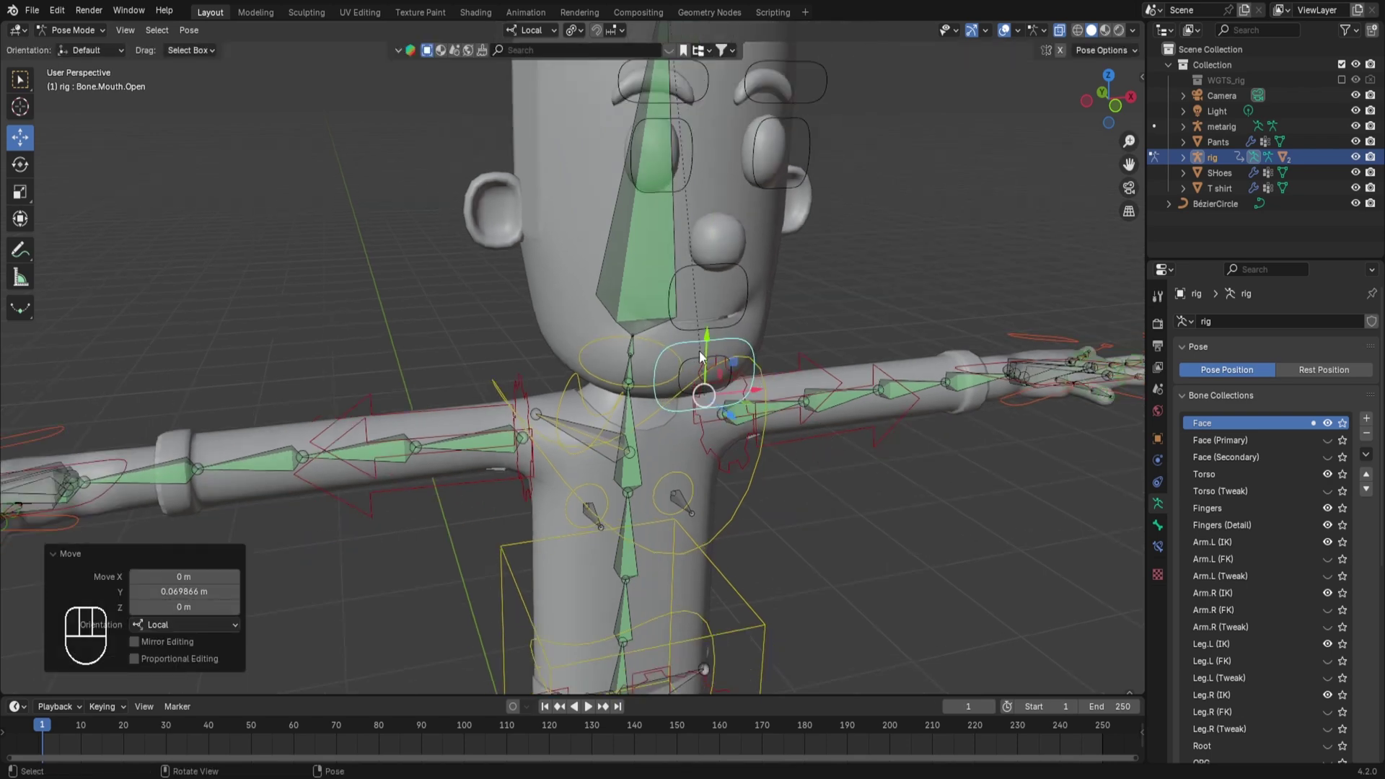
left_click(718, 355)
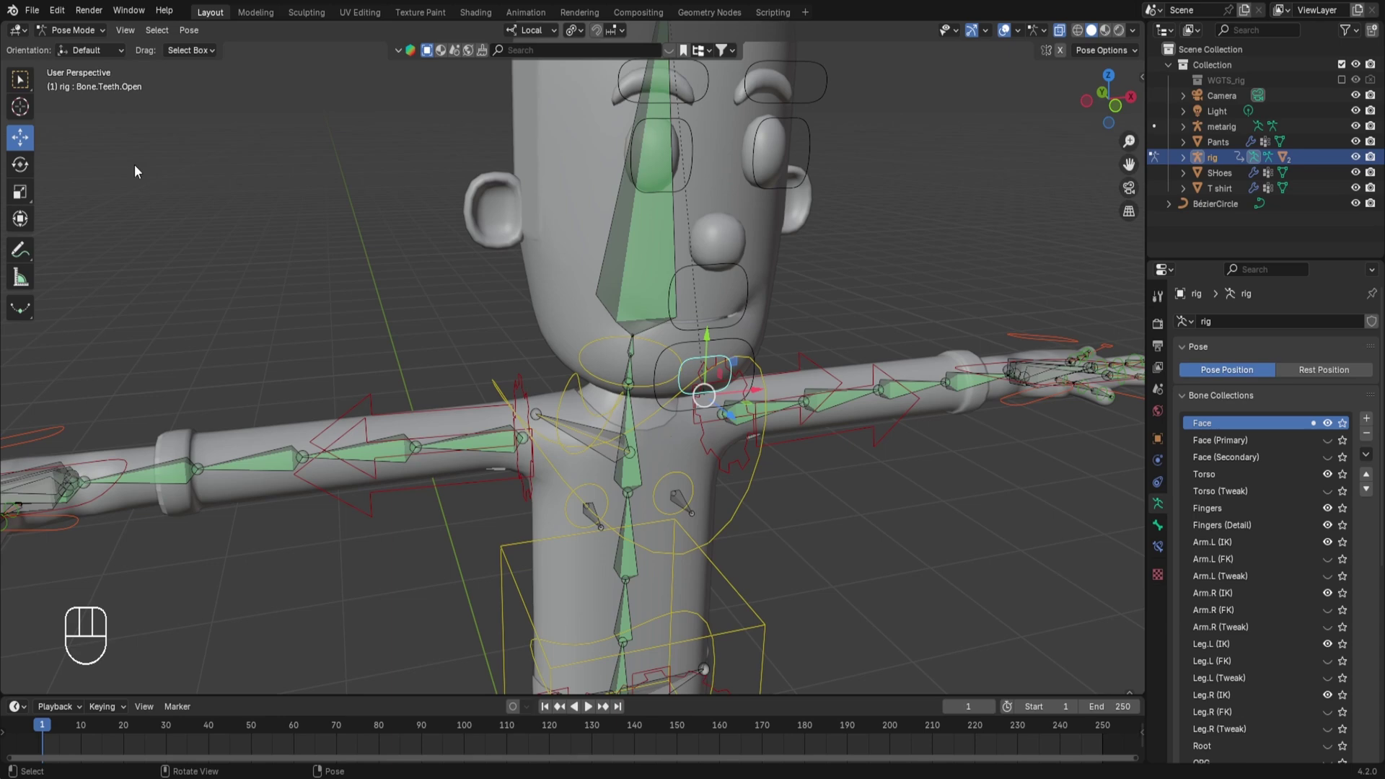
key("ctrl+Tab")
Step: Copy the Body's OpenMouth driver, then select the Teeth object using X-ray
left_click(577, 244)
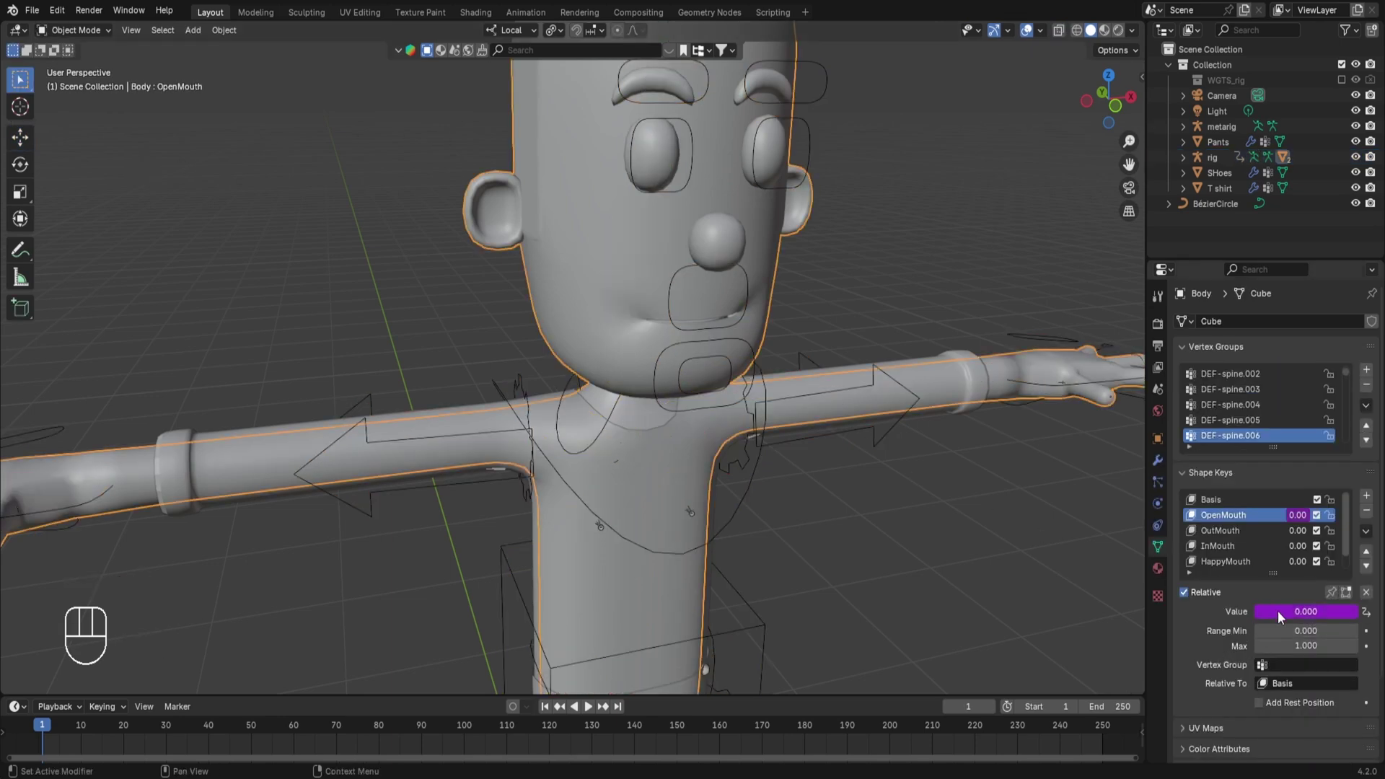
right_click(1278, 610)
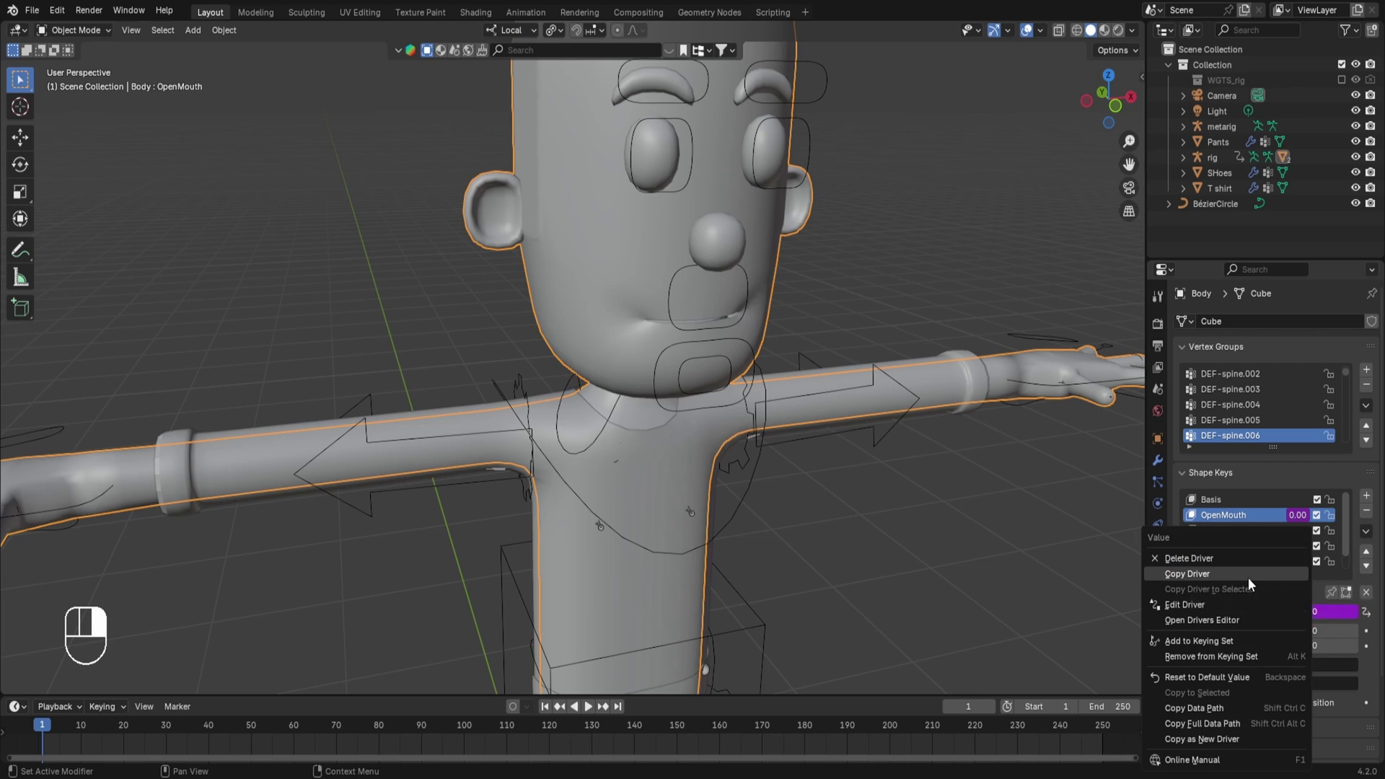
left_click(1248, 577)
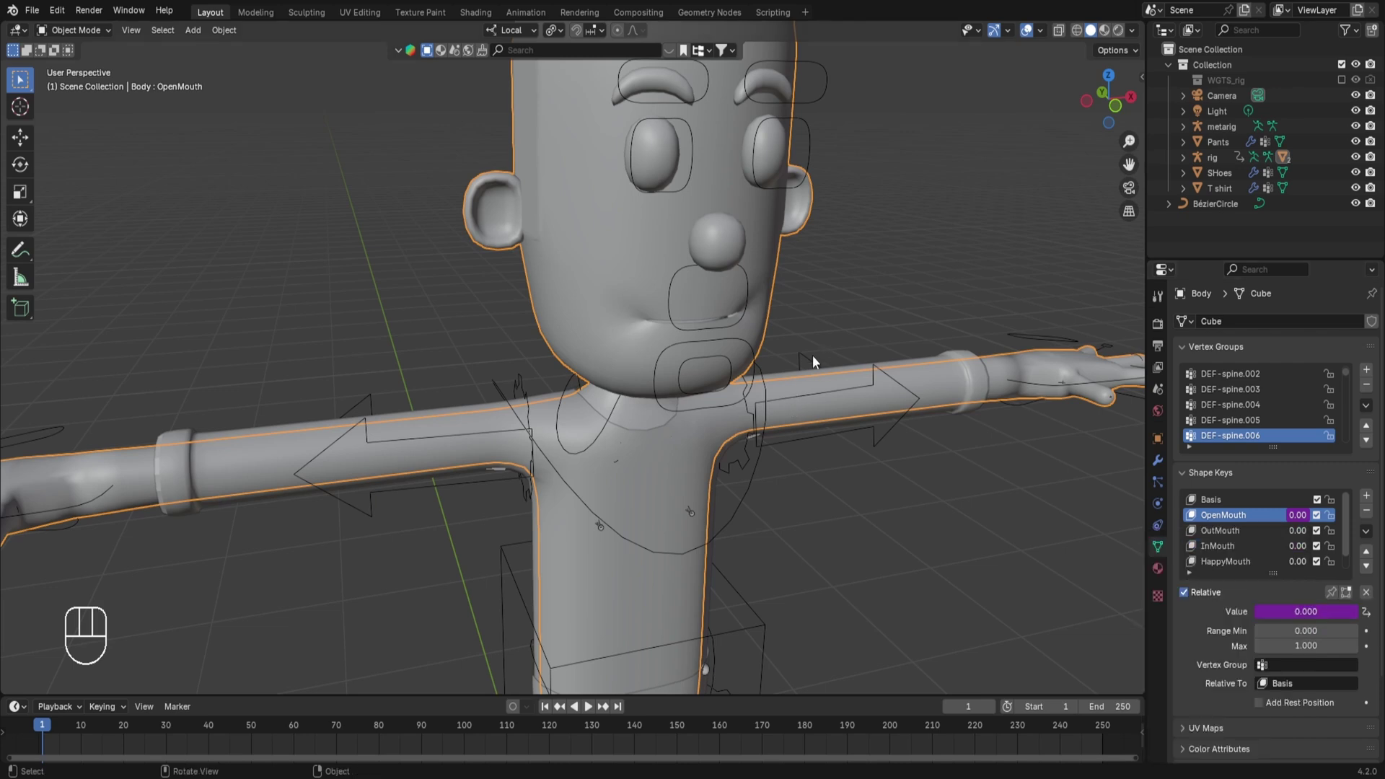
key("alt+z")
left_click(656, 301)
key("alt+z")
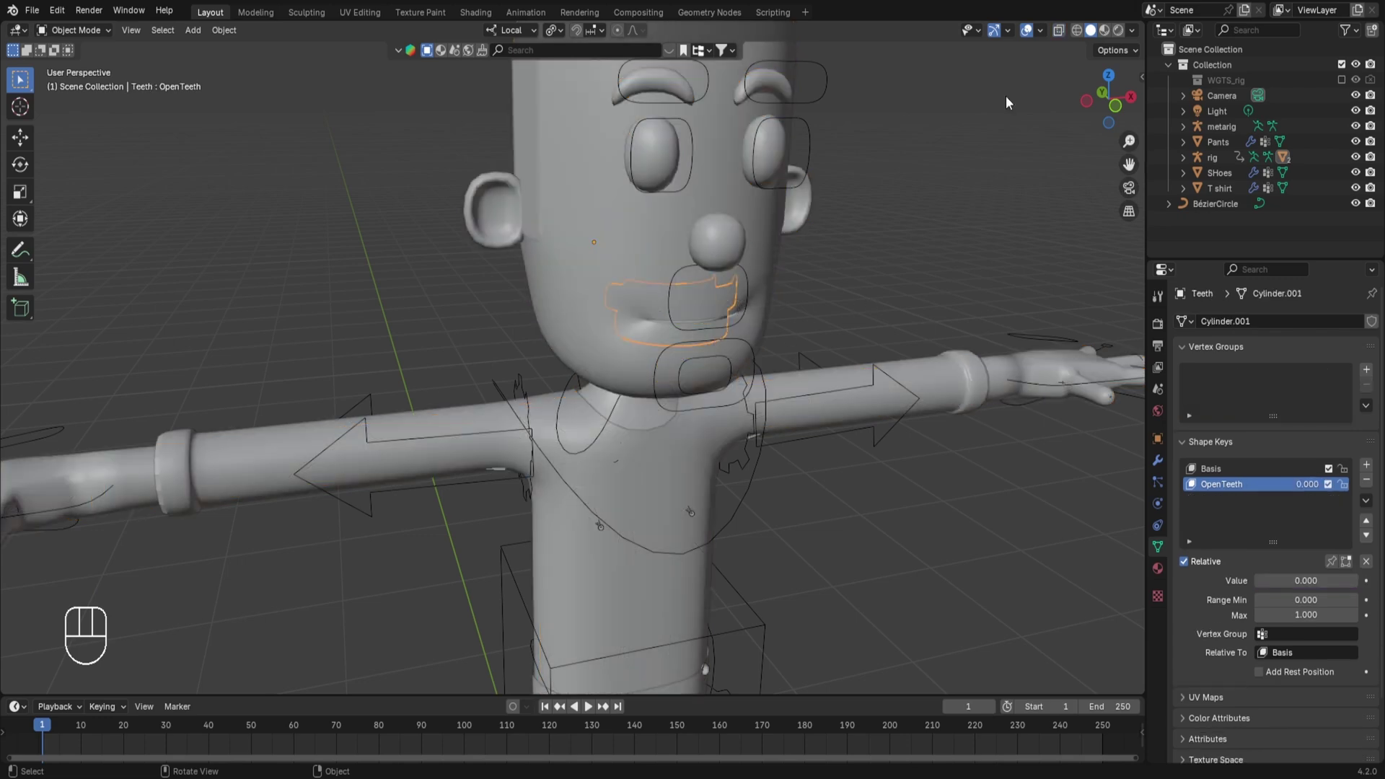
Step: Add a driver to OpenTeeth and set its driving bone to Bone.Teeth.Open, then select the rig
left_click(1183, 157)
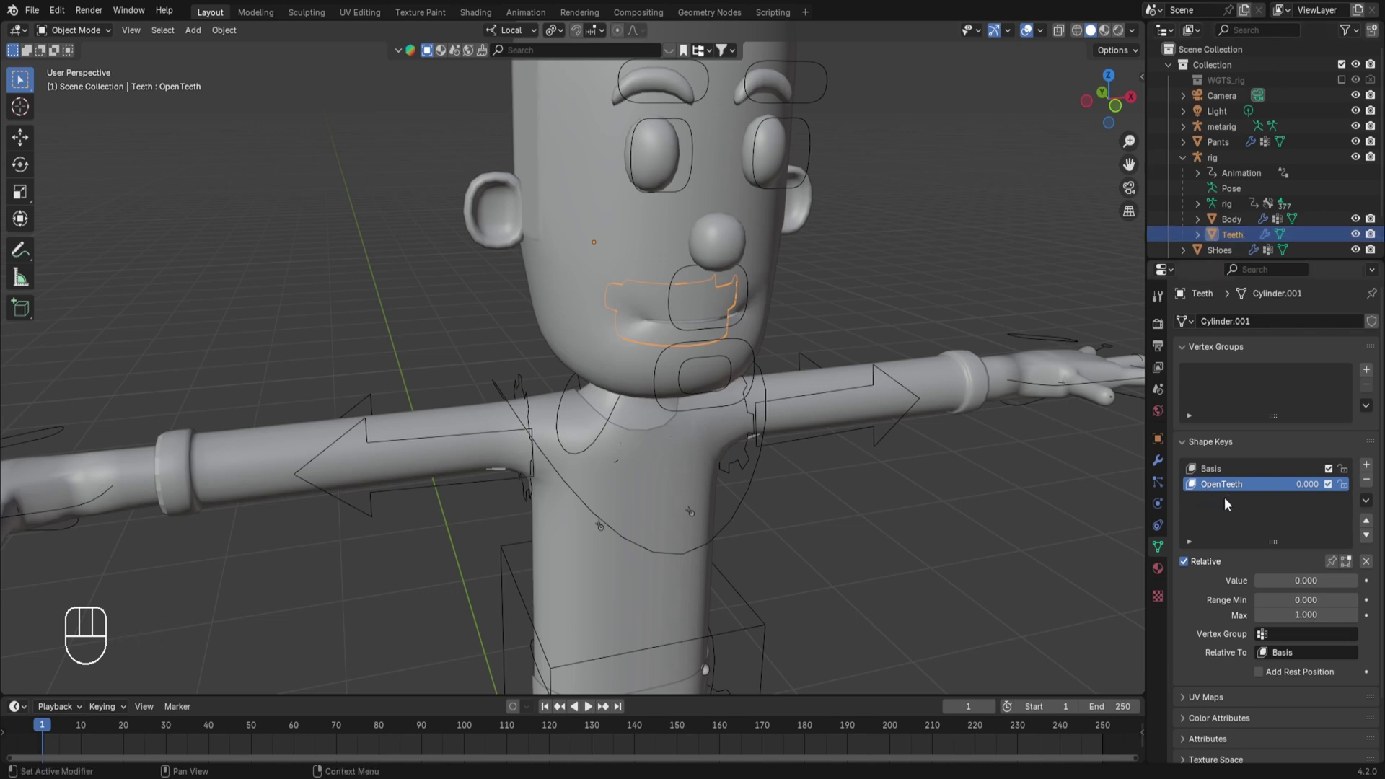
right_click(1313, 583)
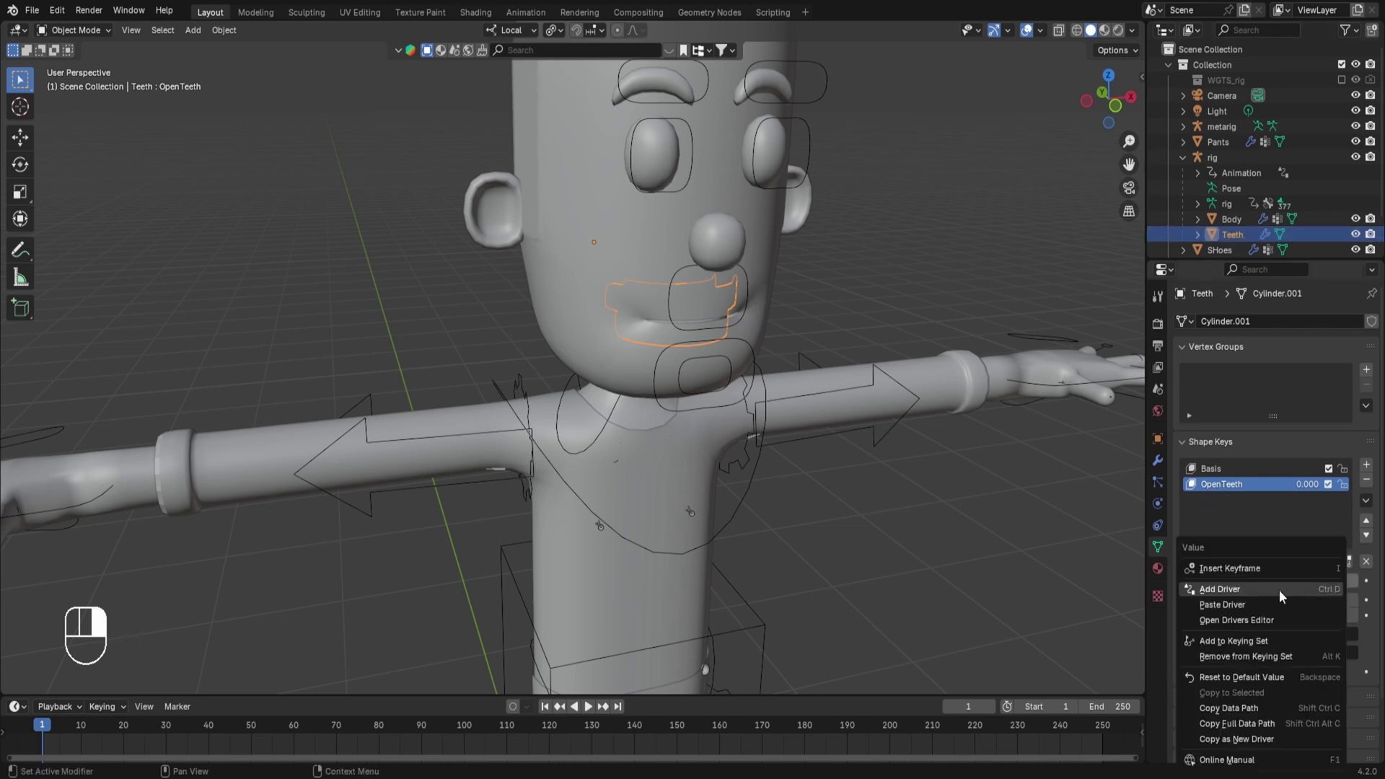
left_click(1253, 593)
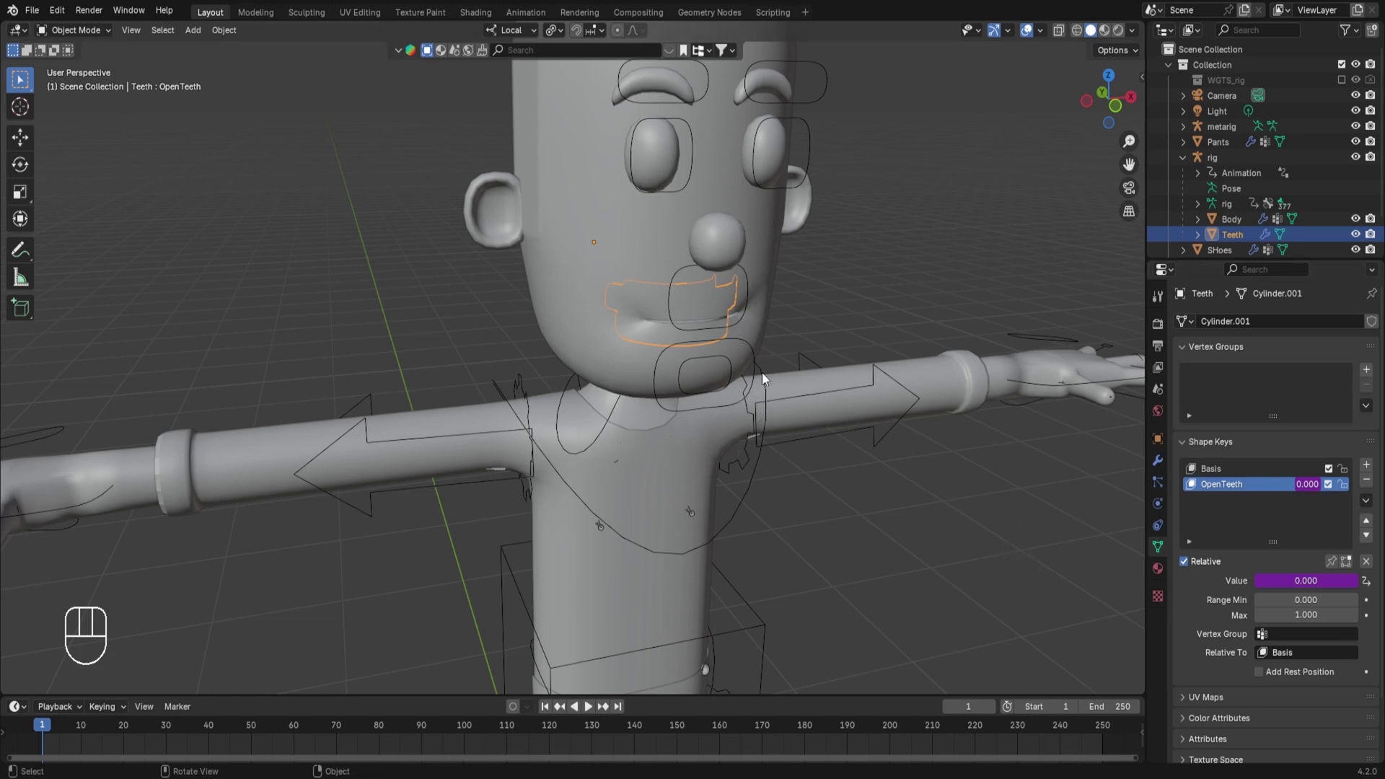
right_click(1291, 581)
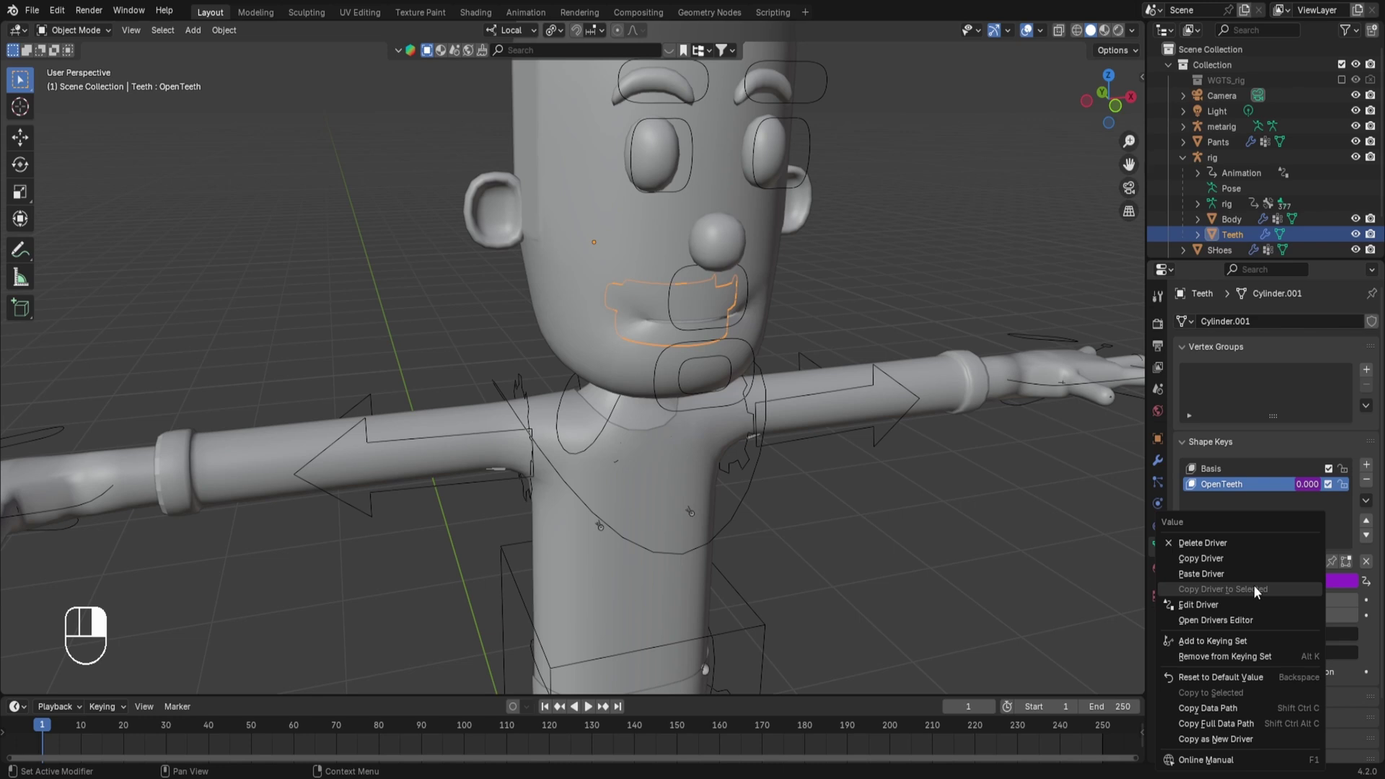
left_click(1197, 604)
left_click(1139, 636)
type("bone")
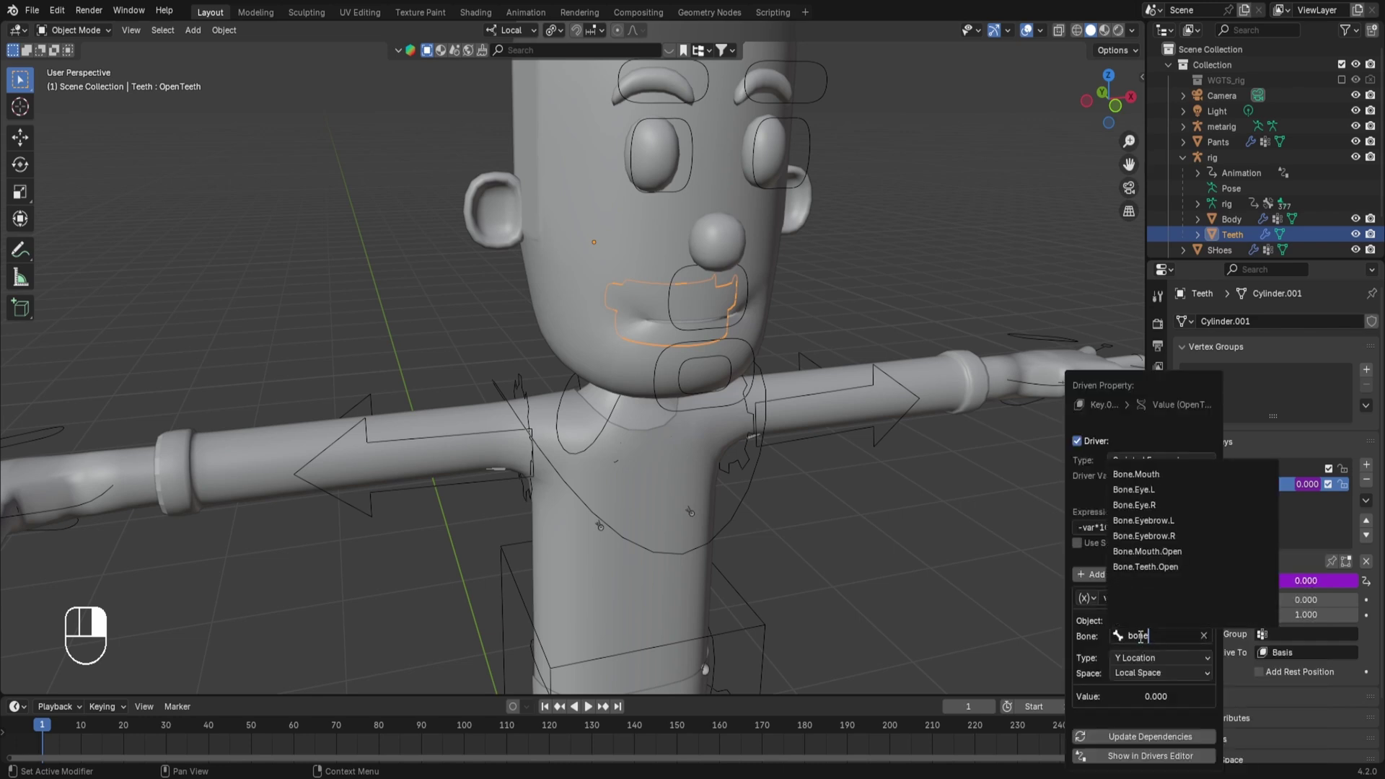
type(".")
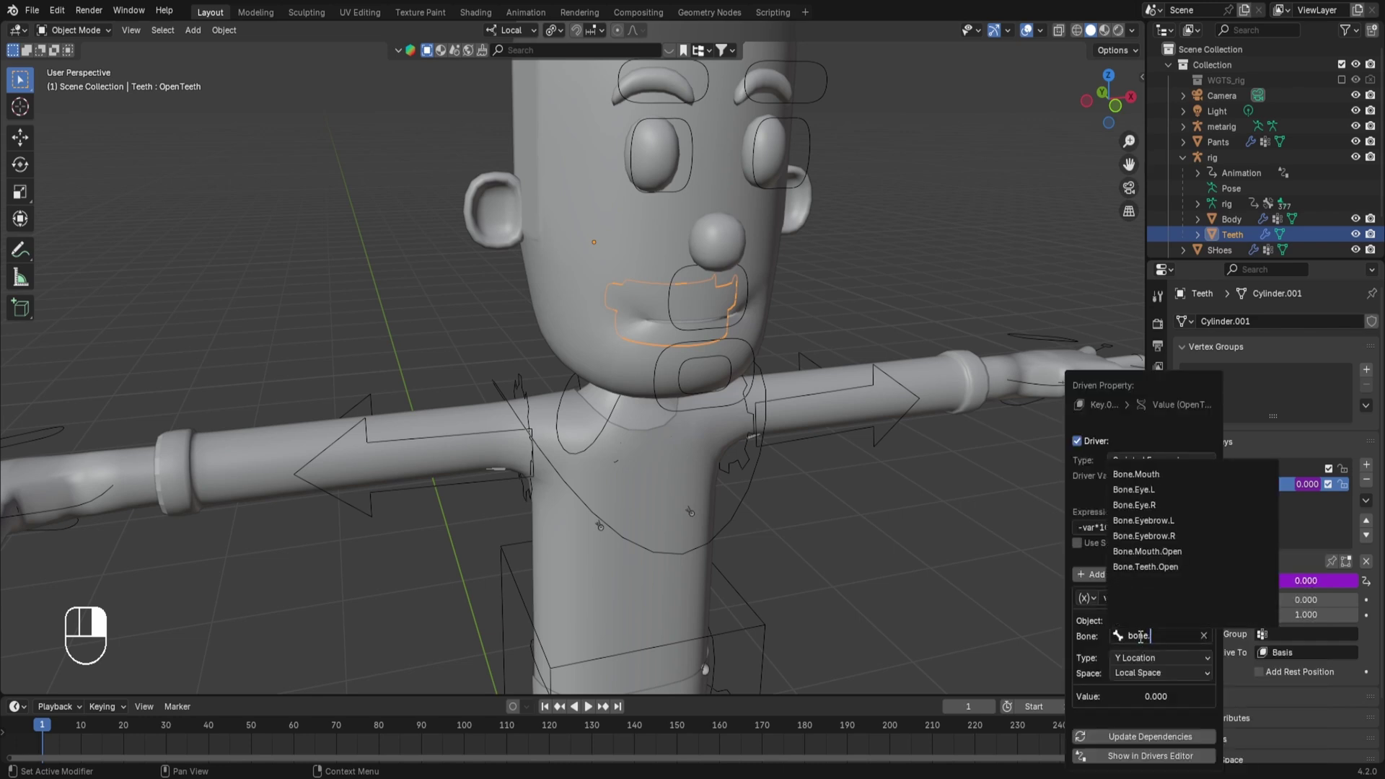
left_click(1136, 567)
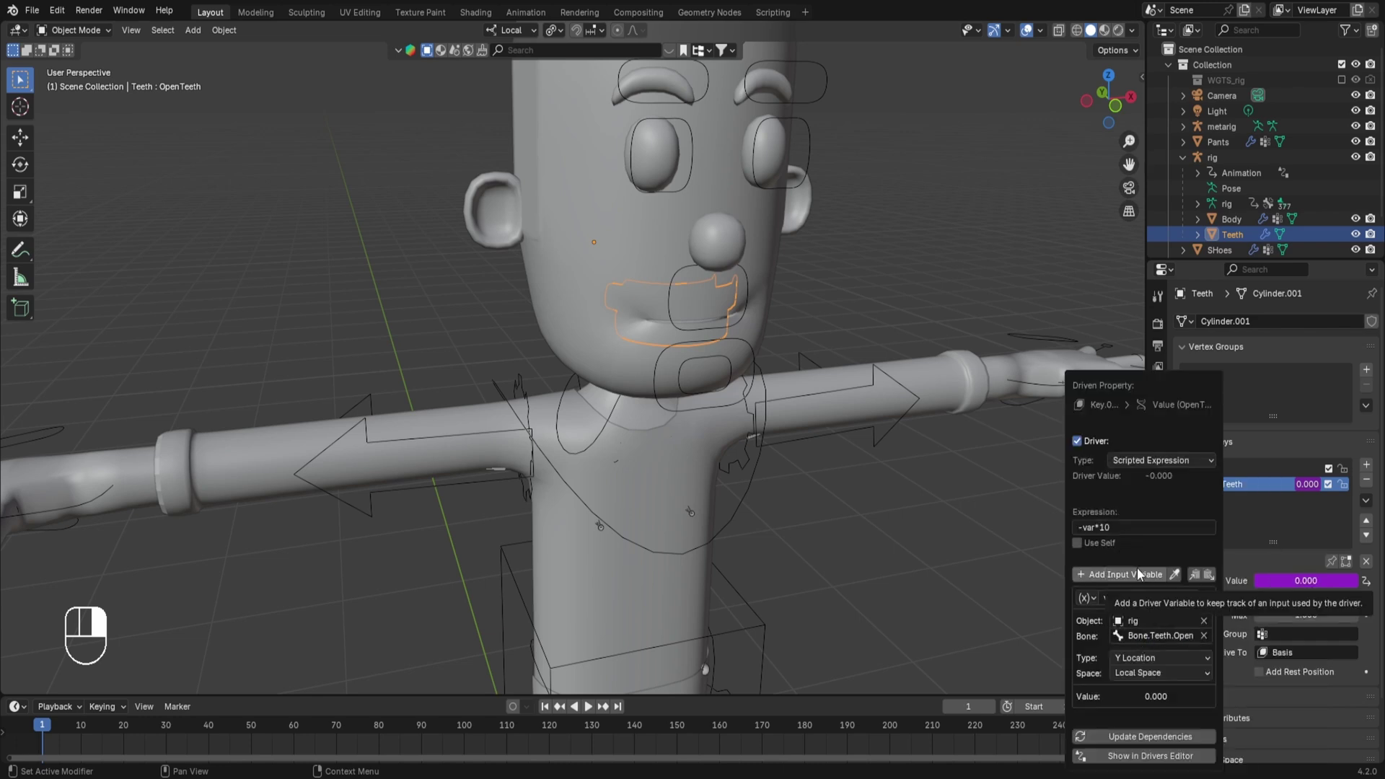
left_click(861, 435)
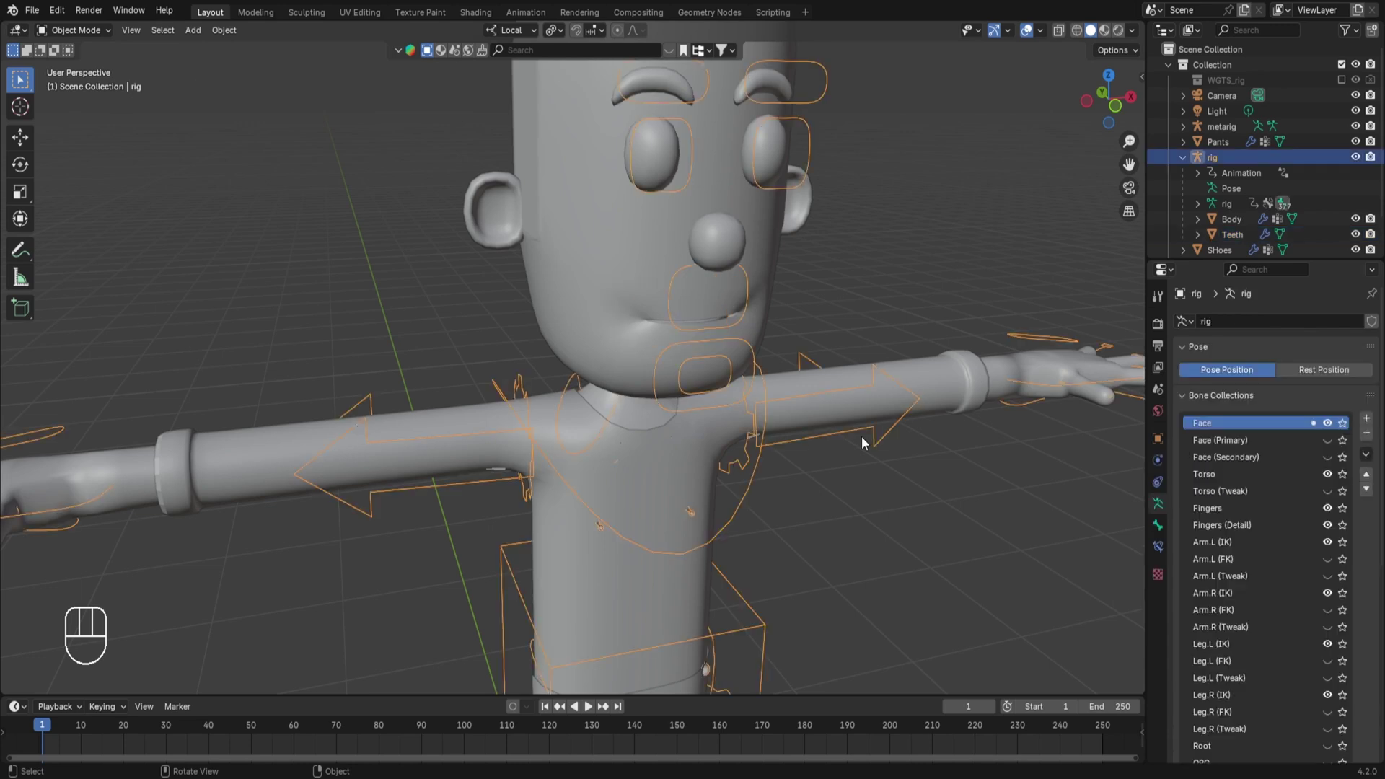
Step: In Pose Mode, move Bone.Mouth.Open down along local Y to open the mouth
key("ctrl+Tab")
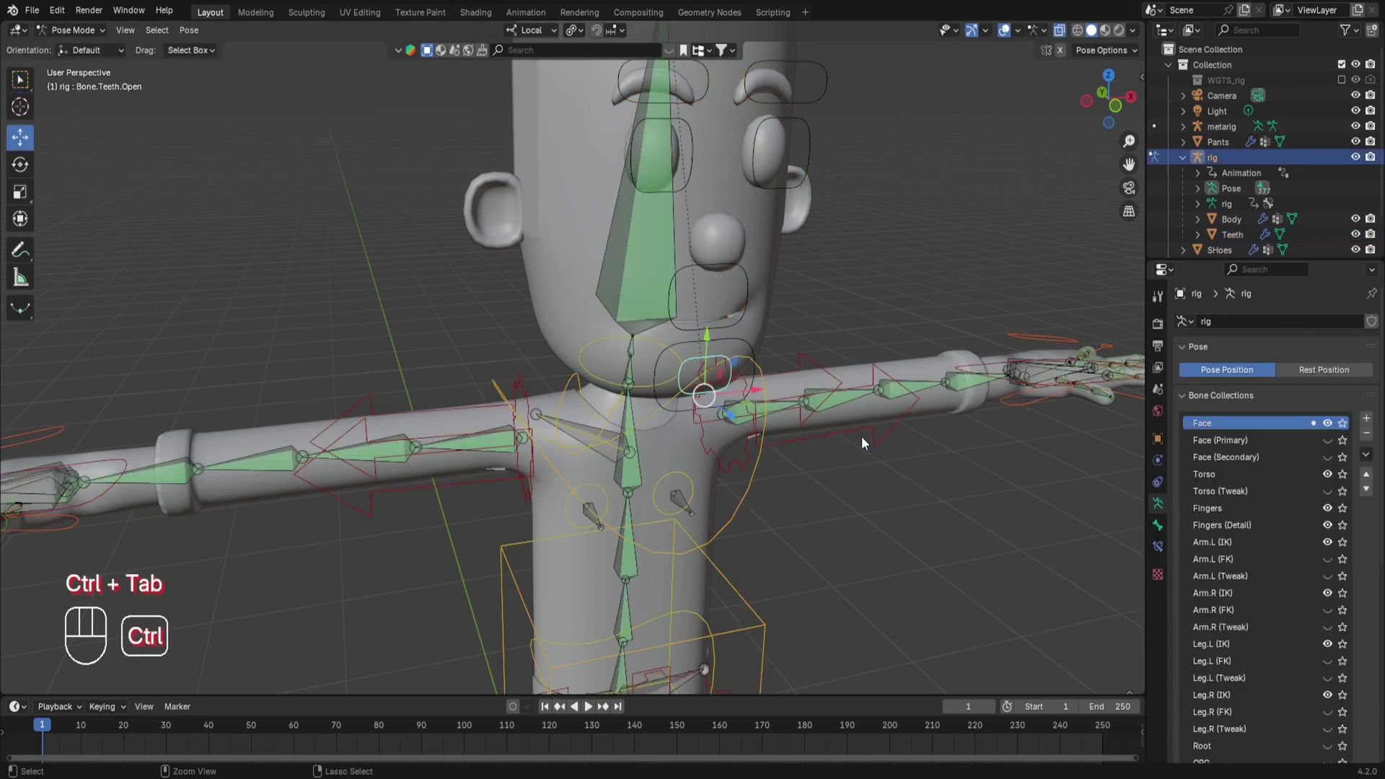
left_click(751, 351)
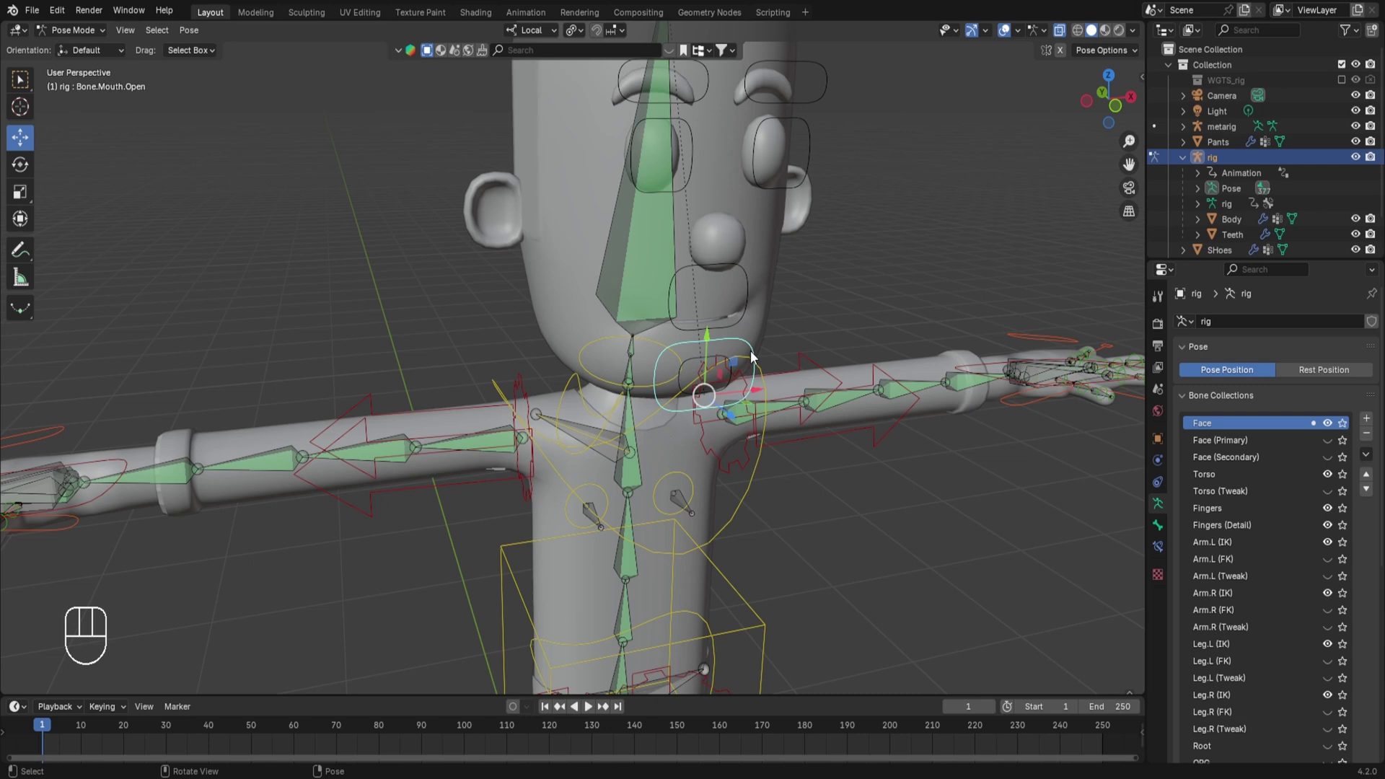
key("g")
key("y")
left_click(877, 513)
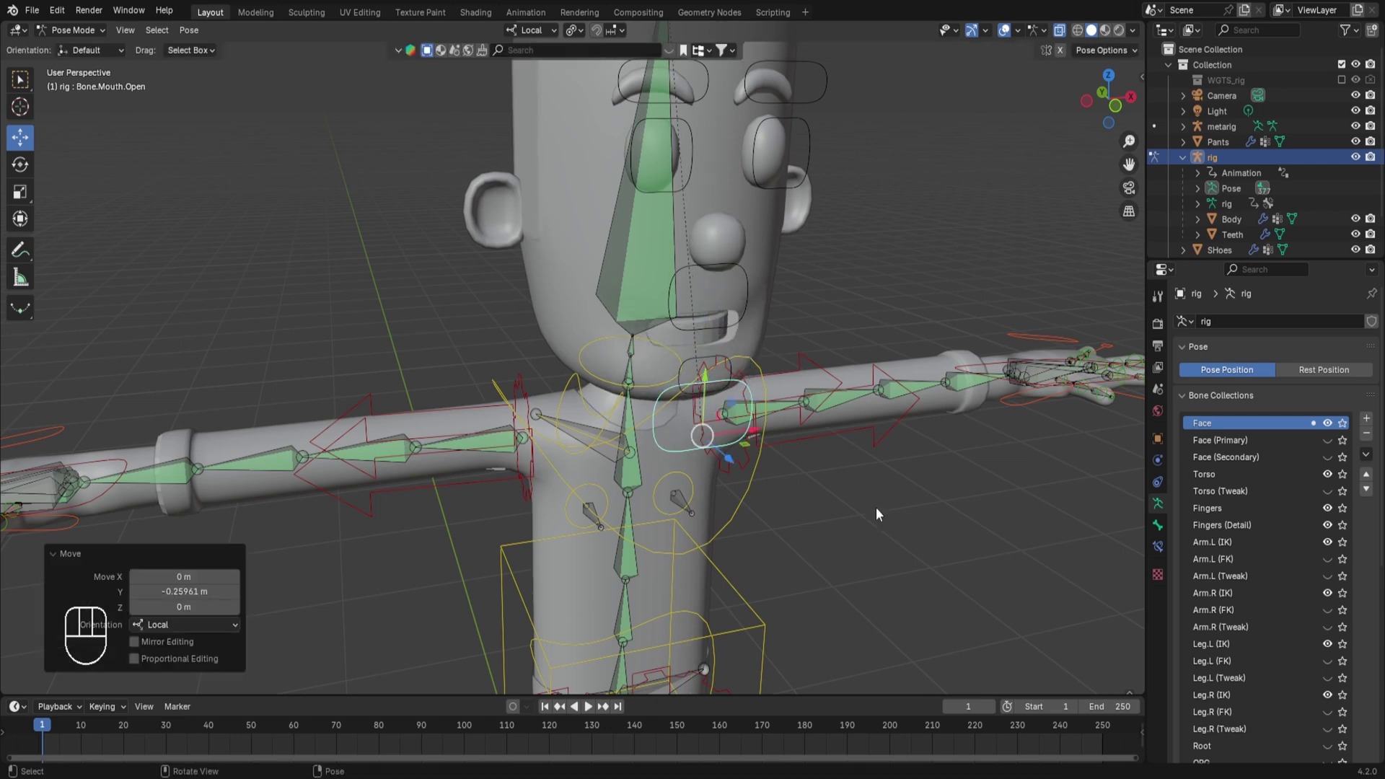
Step: Lower Bone.Teeth.Open to -0.273 m on local Y, then return to Object Mode
left_click(732, 369)
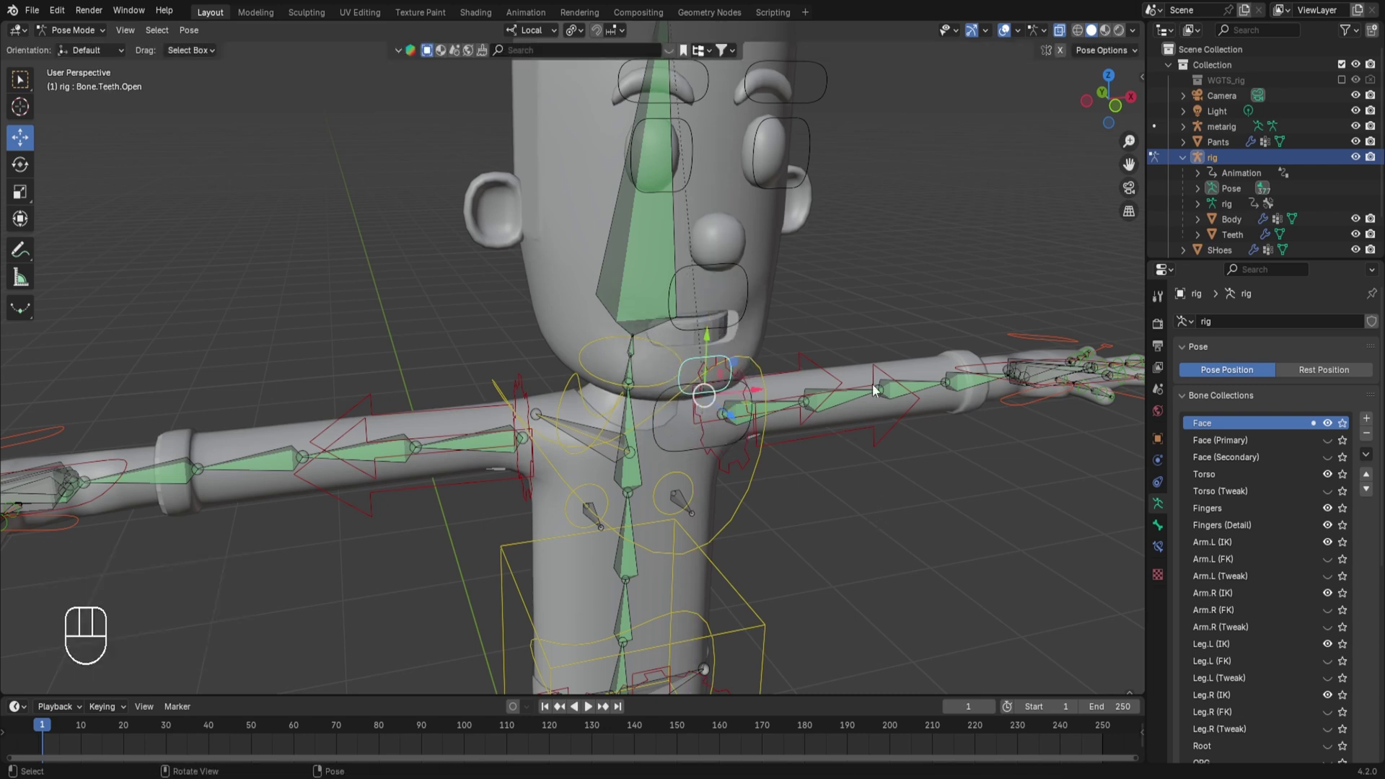
key("g")
key("y")
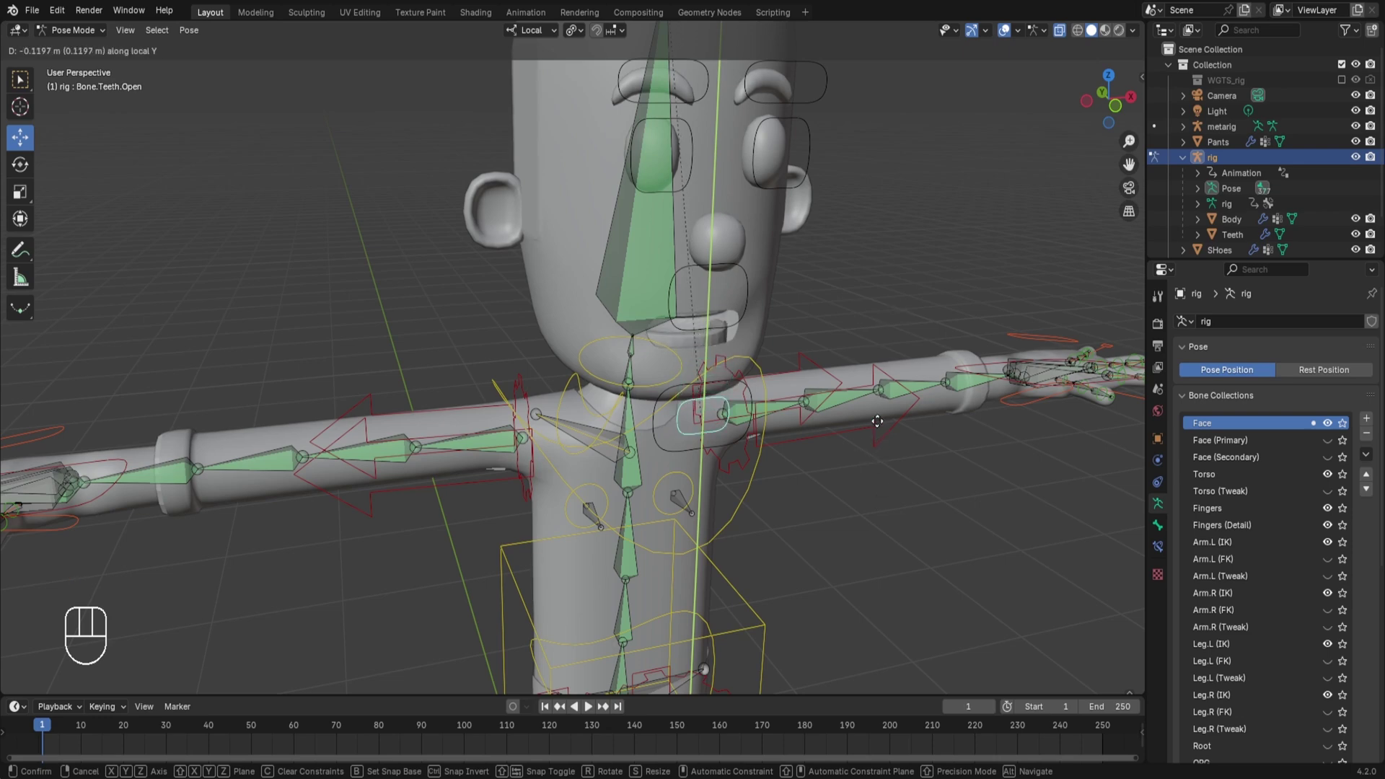
left_click(853, 501)
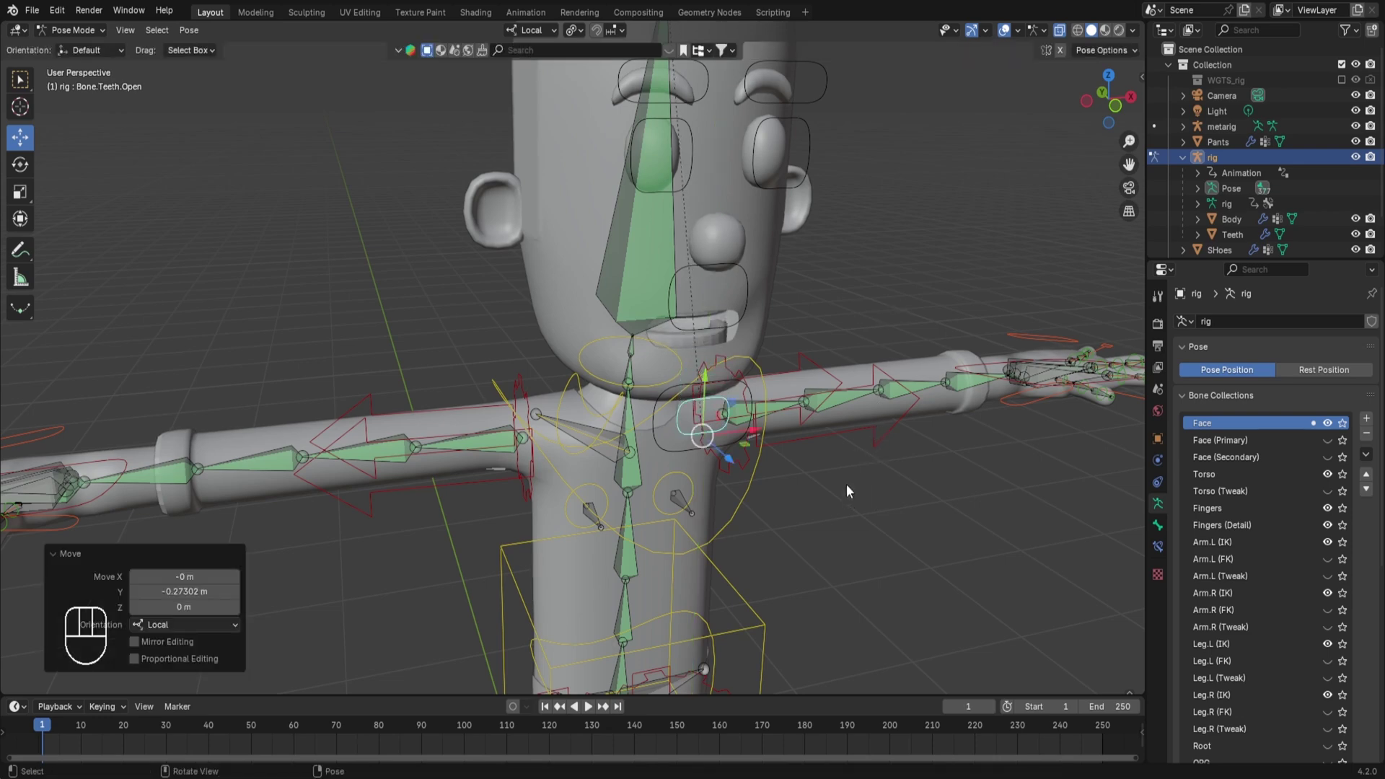
left_click(738, 317)
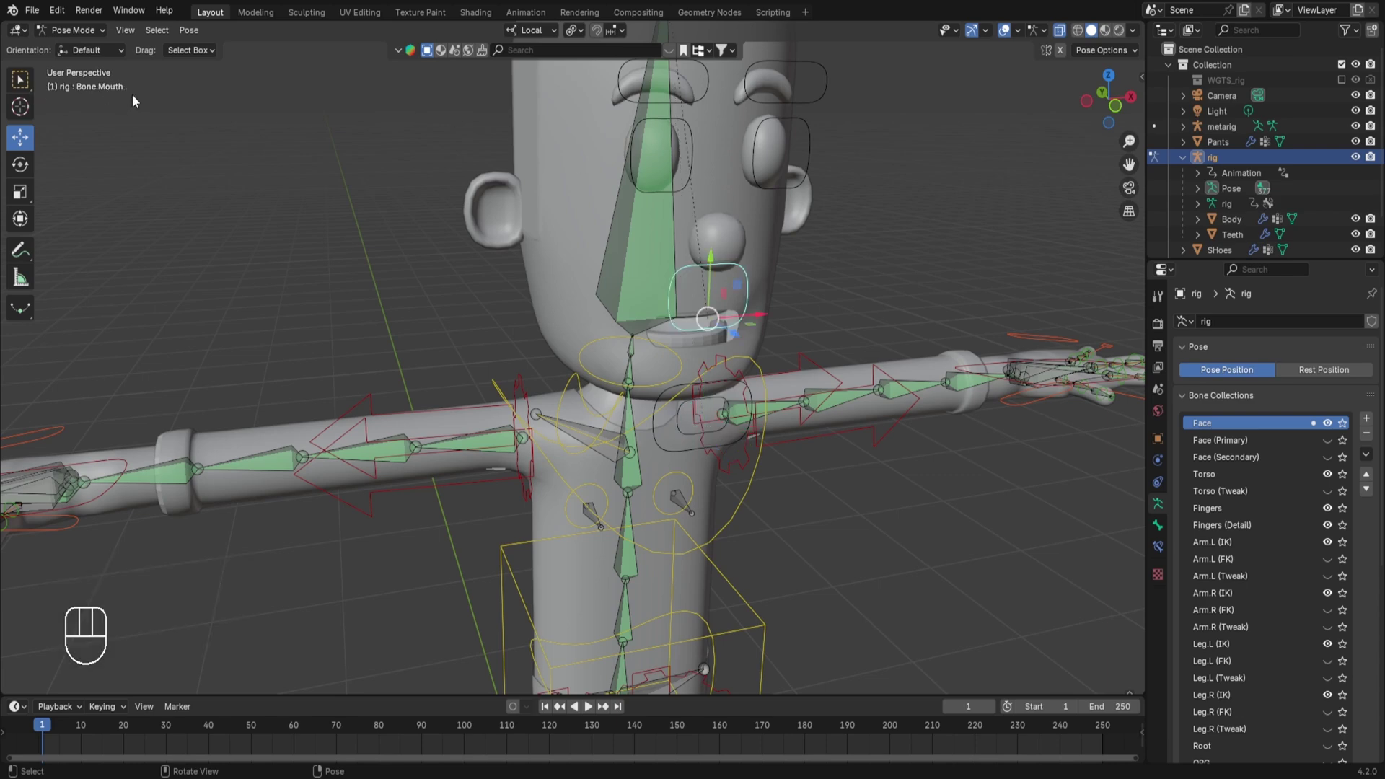
key("ctrl+Tab")
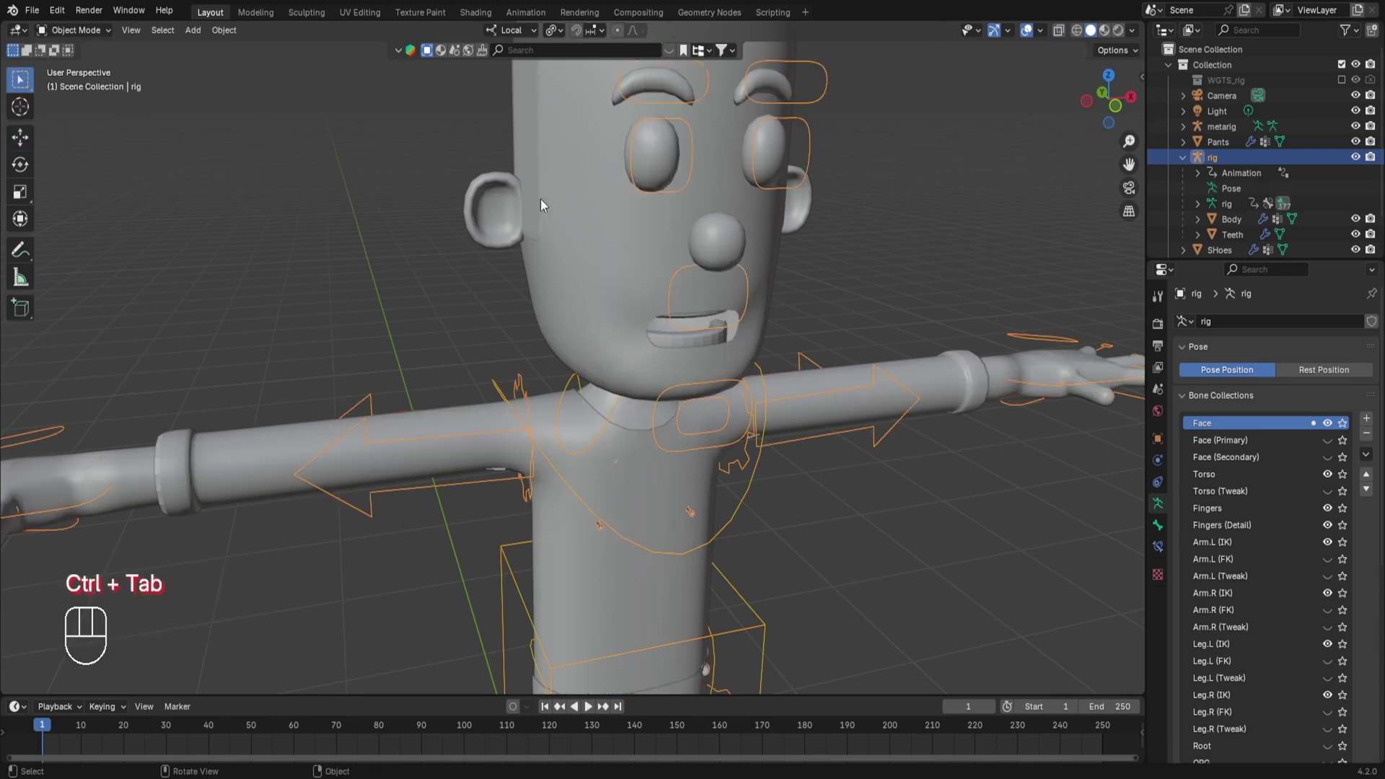
Step: Add a driver to the Body's OutMouth shape key value, using the rig as its object
left_click(551, 207)
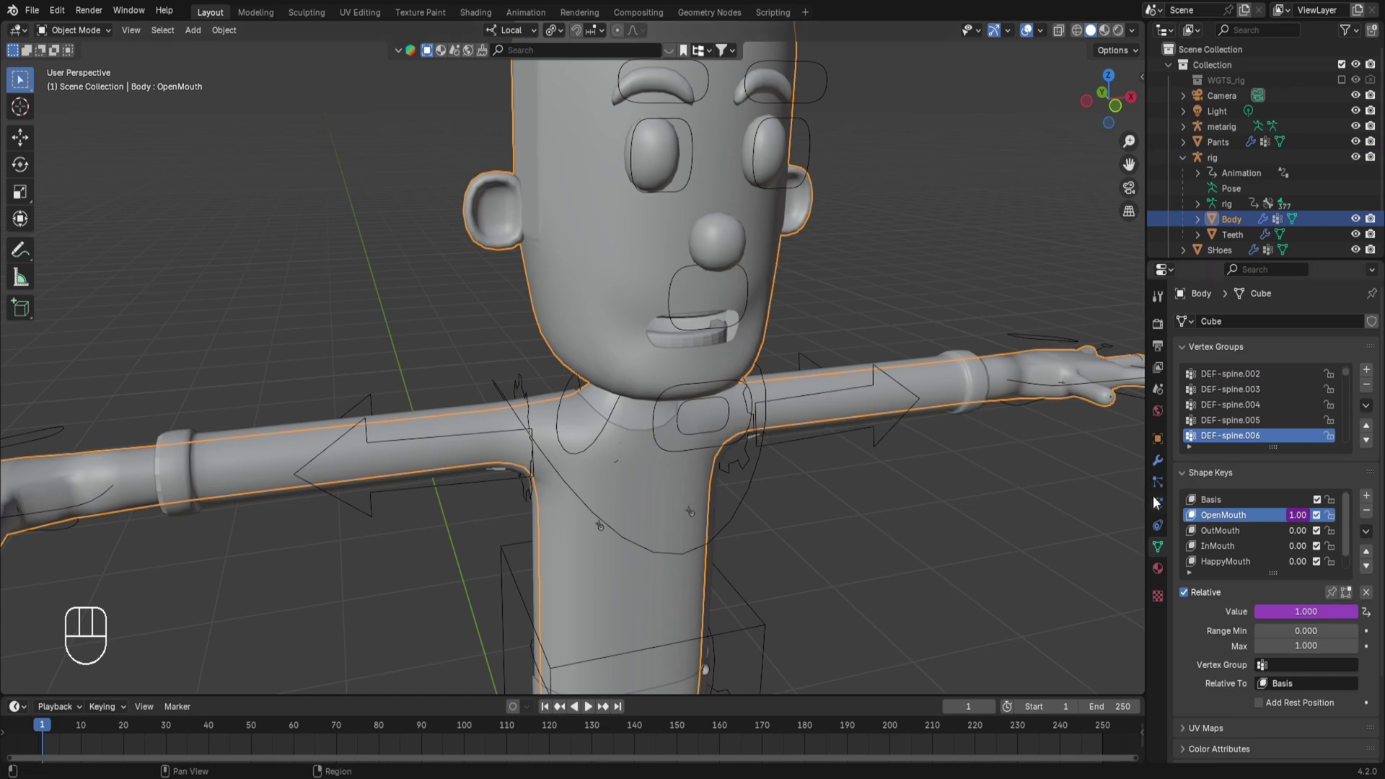
left_click(1223, 532)
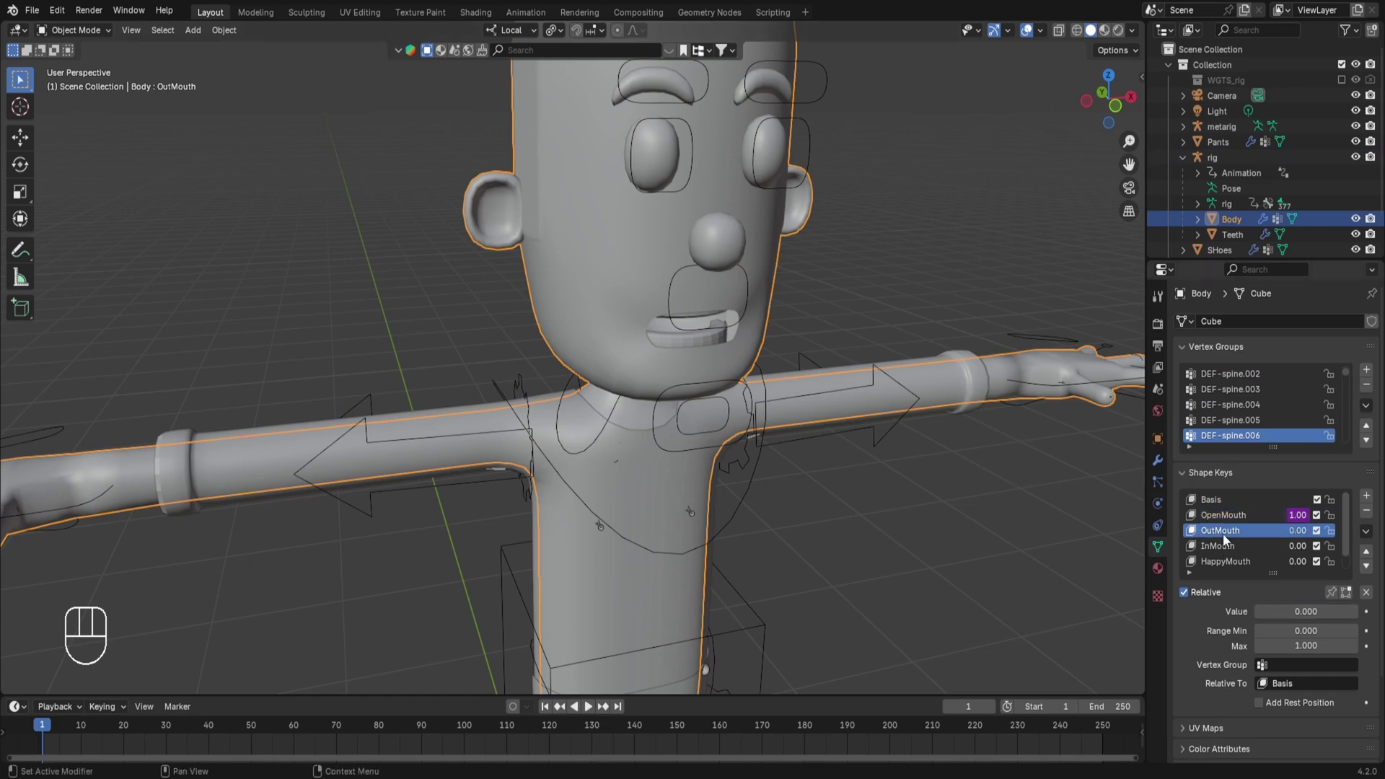
right_click(1283, 609)
left_click(1230, 594)
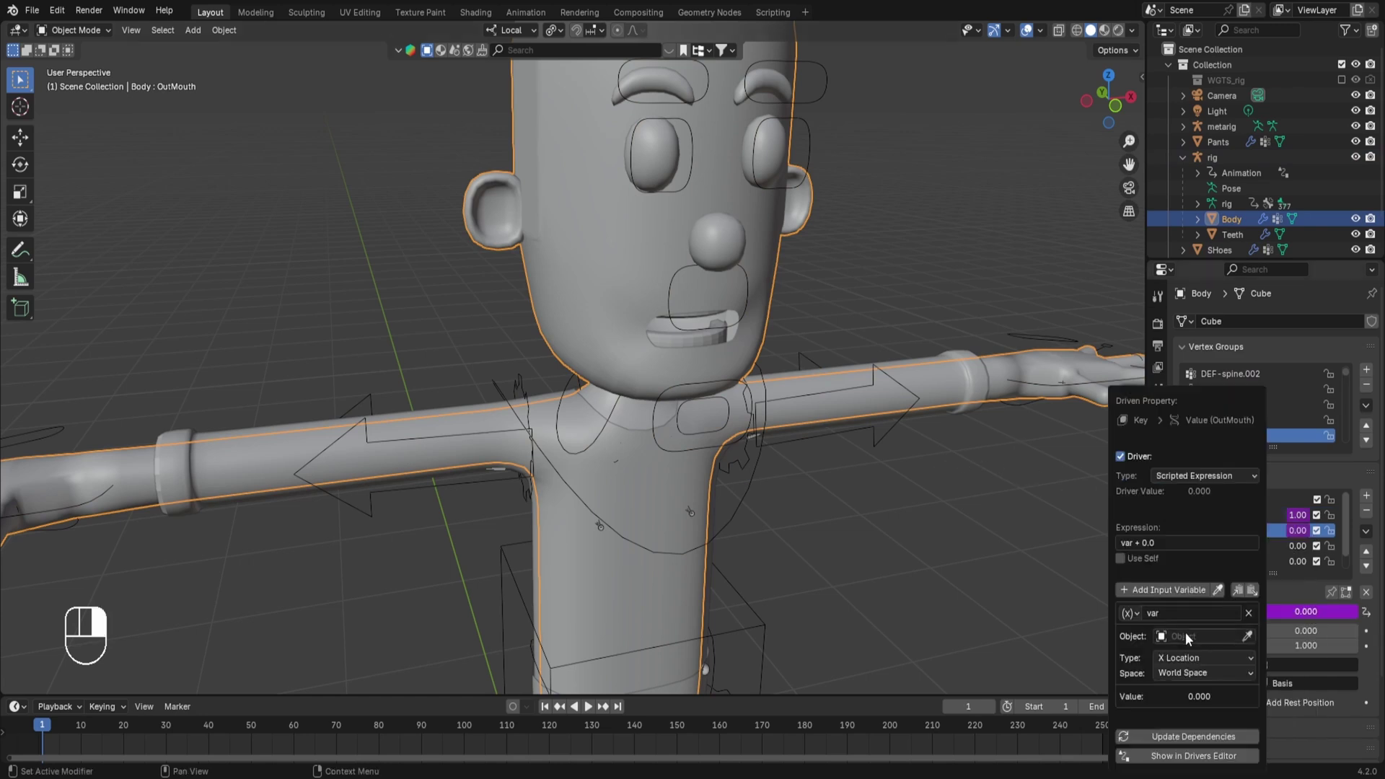
left_click(1190, 622)
left_click(1183, 575)
Step: Point the driver variable at Bone.Mouth's X Location in Local Space
left_click(1179, 637)
type("bone")
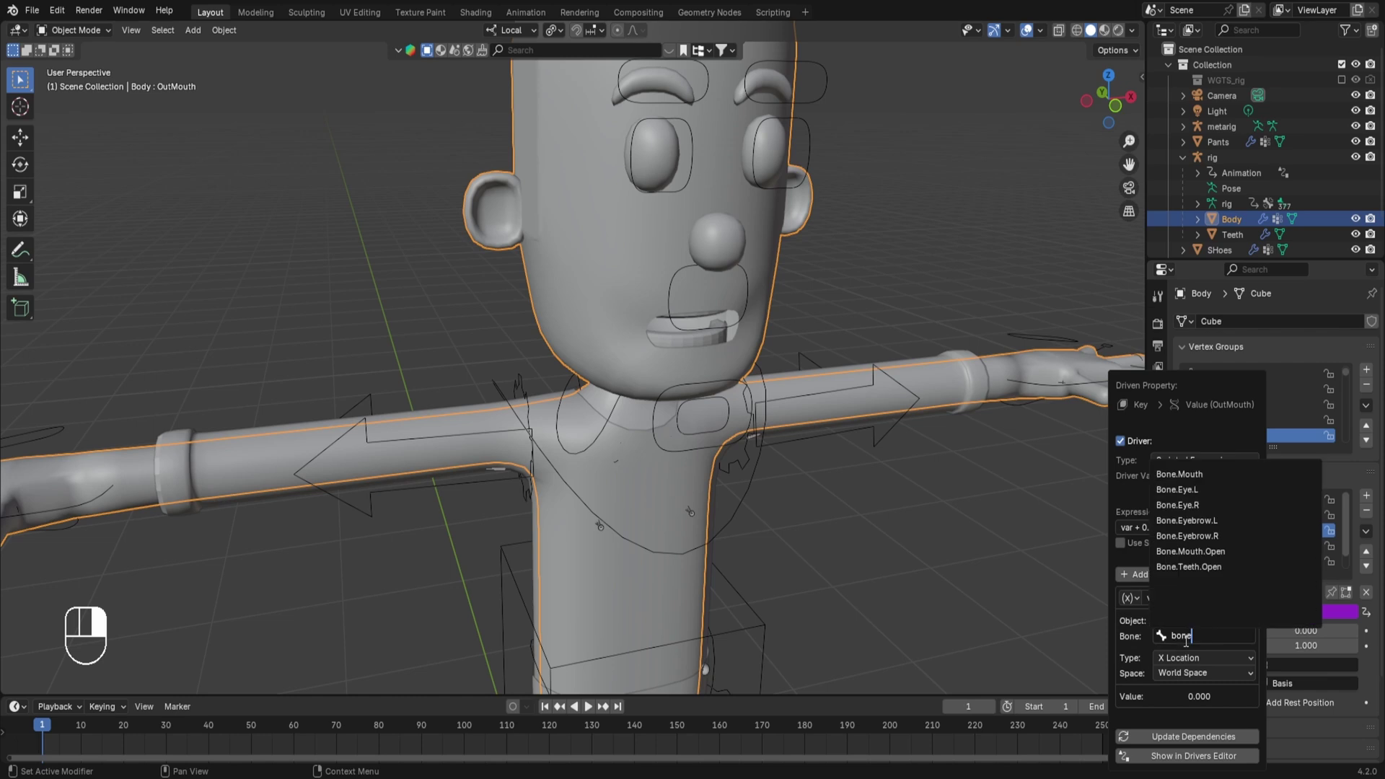
left_click(1207, 474)
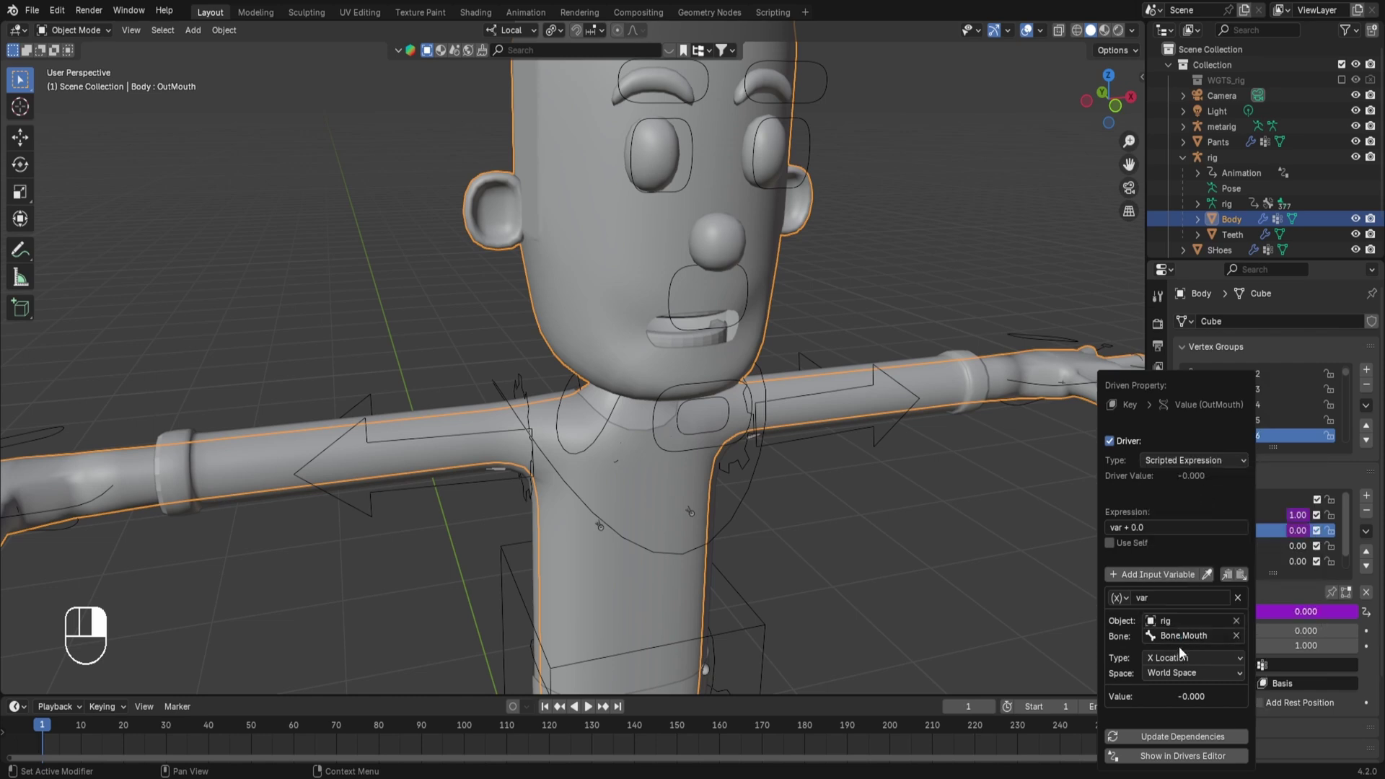
left_click(1179, 655)
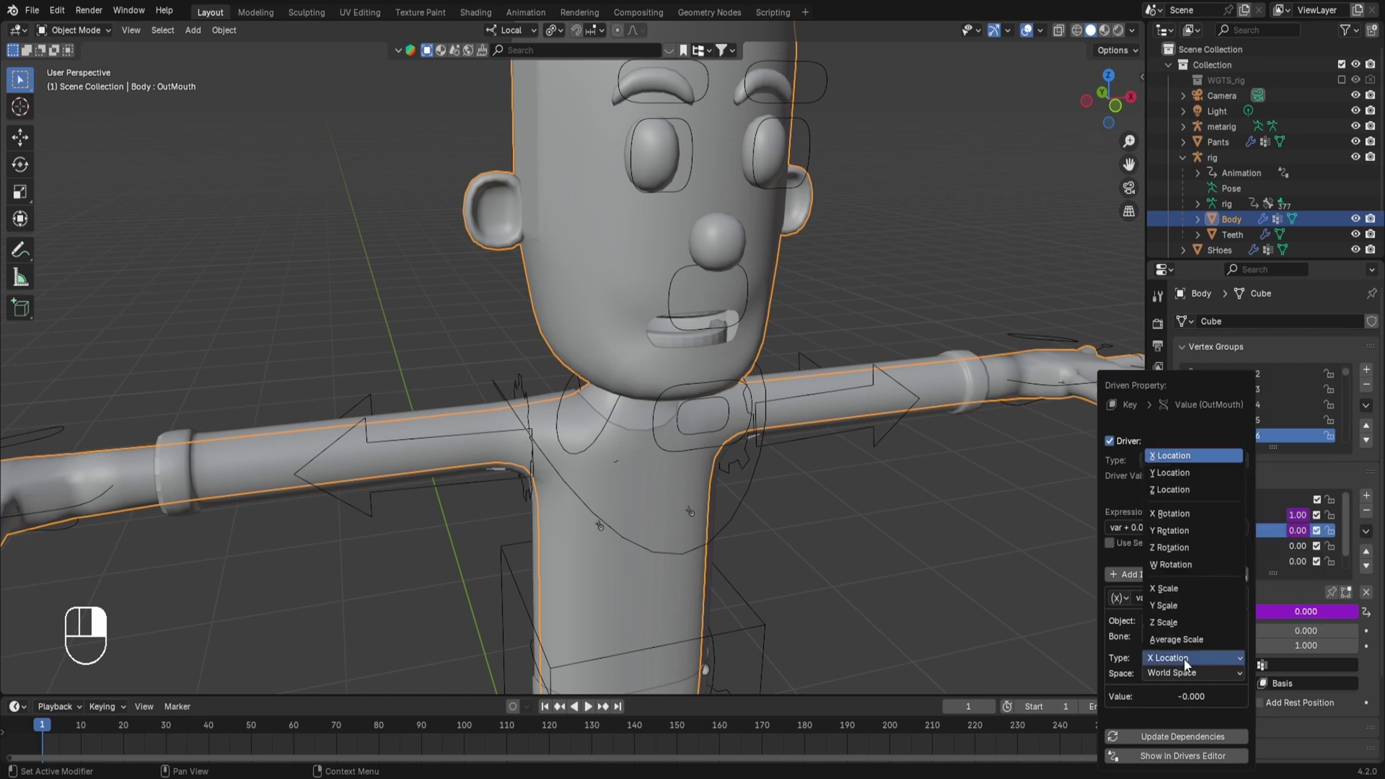
left_click(1172, 673)
left_click(1171, 673)
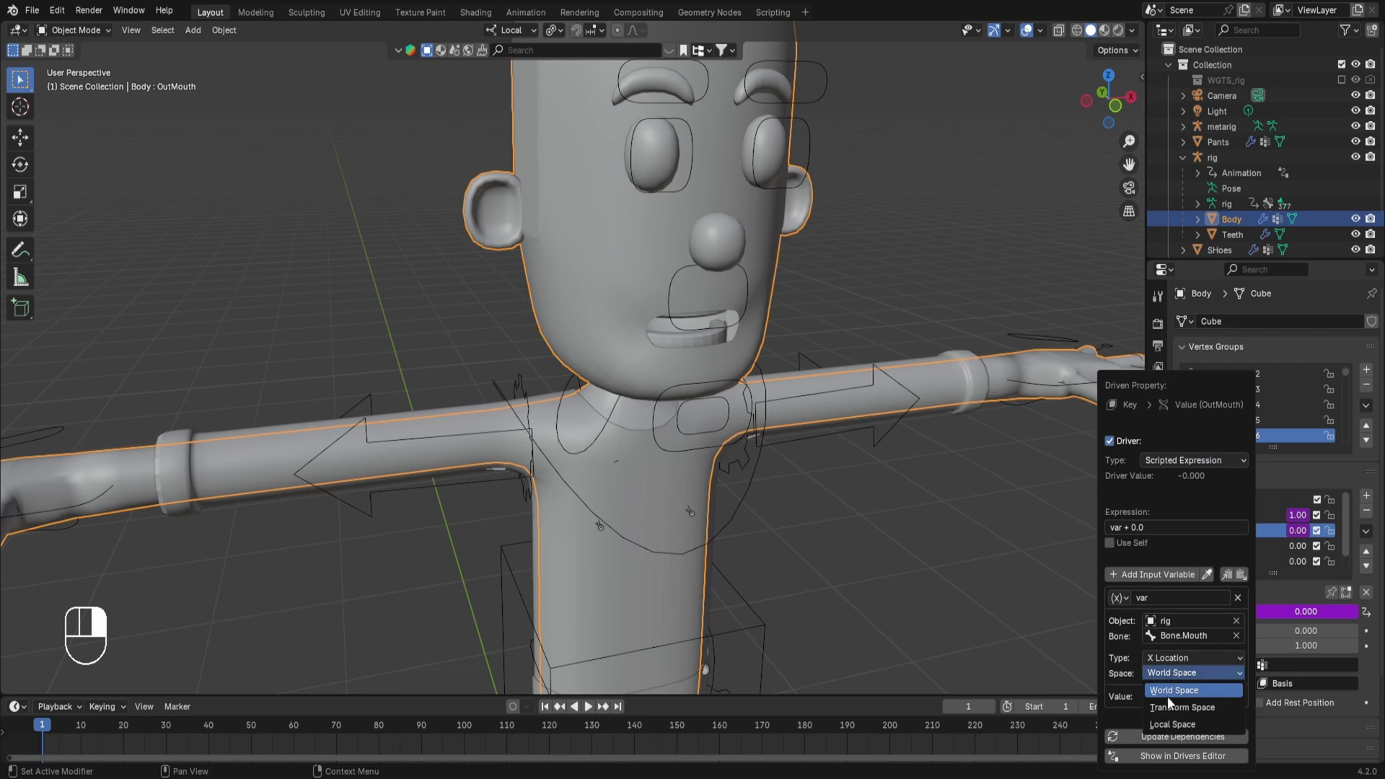
left_click(1166, 718)
Step: Reduce the OutMouth driver expression to just var, then reselect the rig
right_click(1266, 608)
left_click(1267, 609)
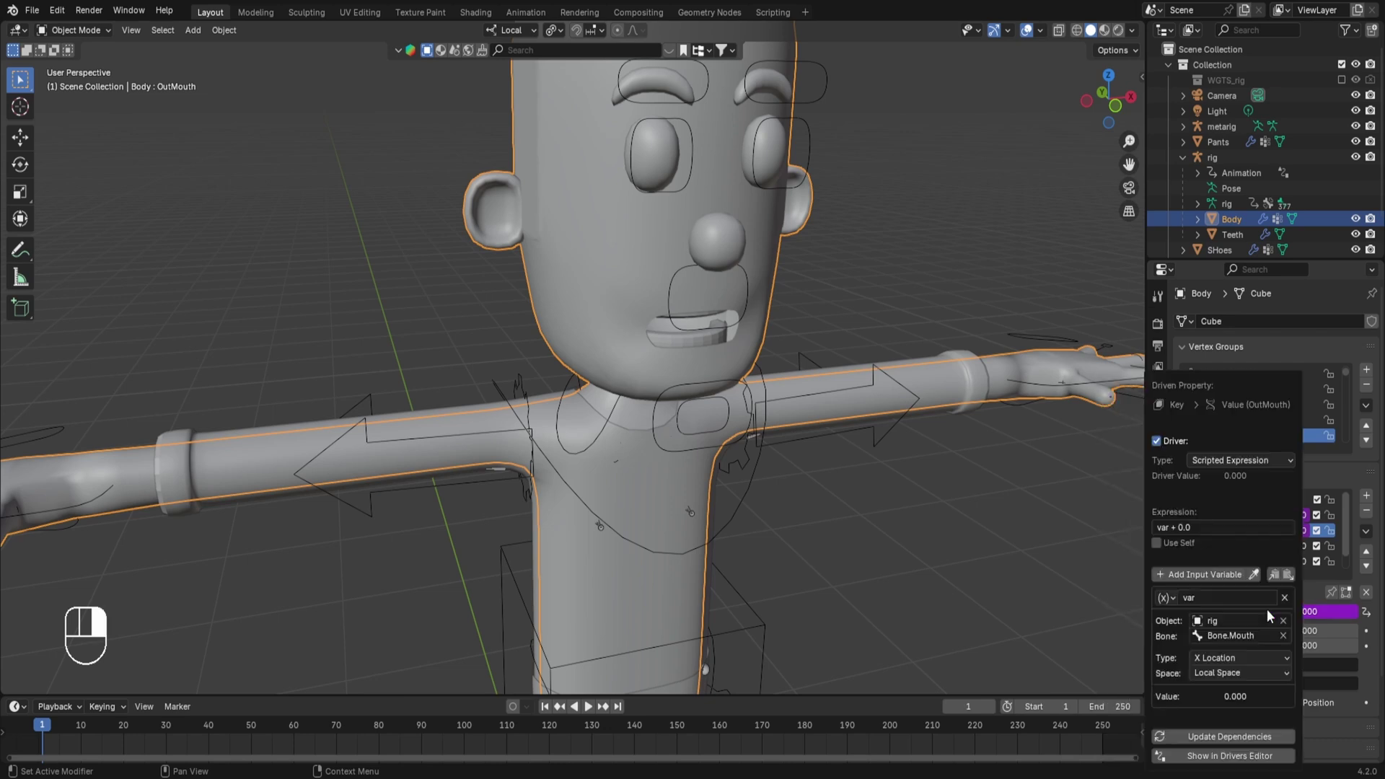
left_click(1216, 528)
left_click(1217, 529)
key("BackSpace")
key("BackSpace")
key("BackSpace")
key("BackSpace")
key("BackSpace")
key("BackSpace")
left_click(875, 435)
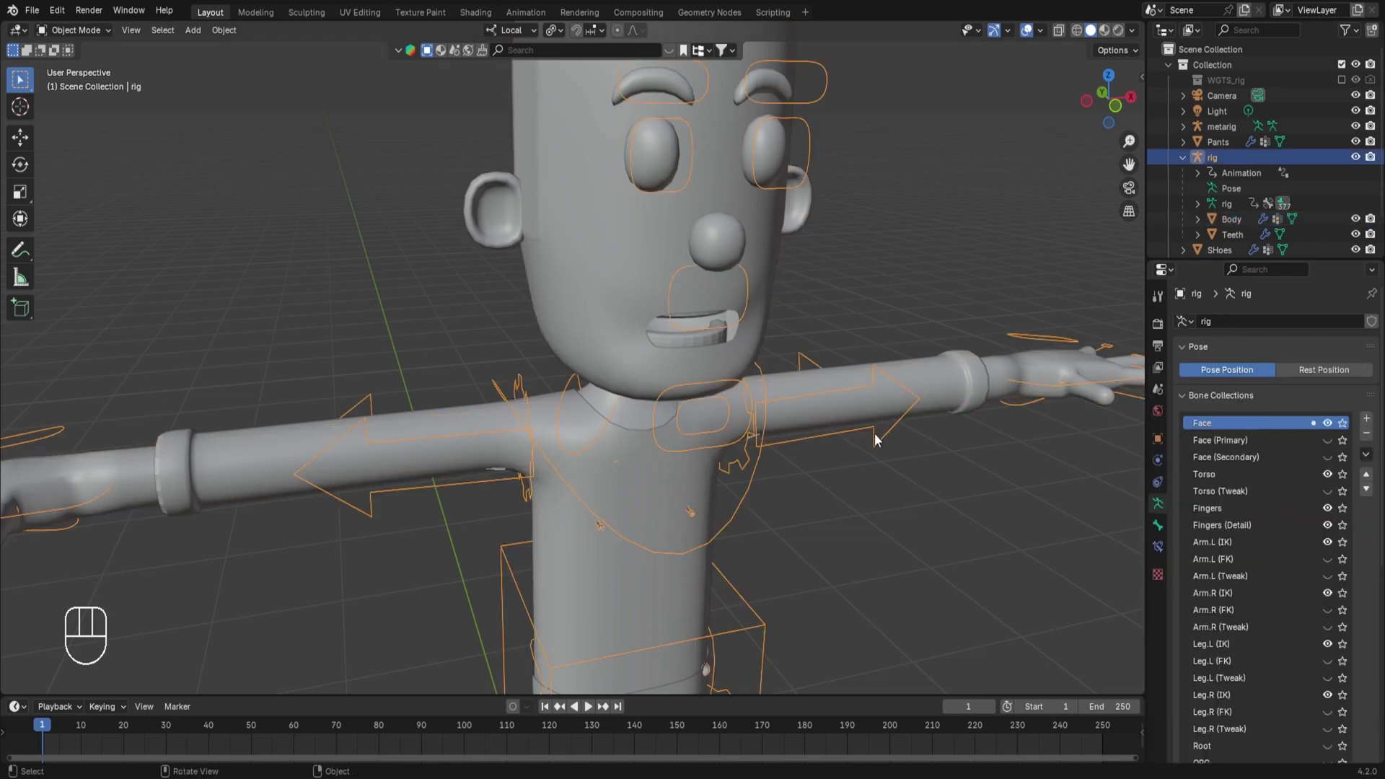
Step: In Pose Mode, test-move Bone.Mouth along local X and cancel so it stays at rest
key("ctrl+Tab")
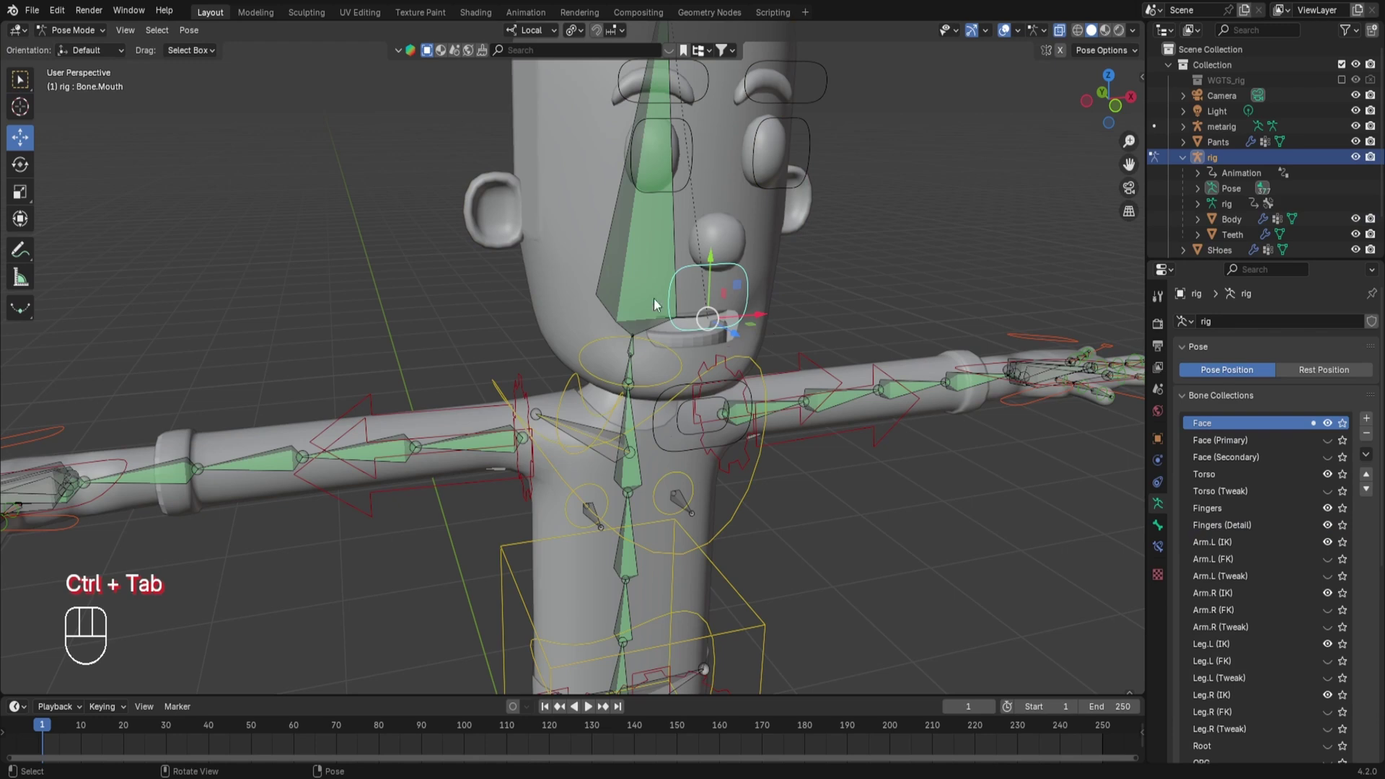
key("g")
key("x")
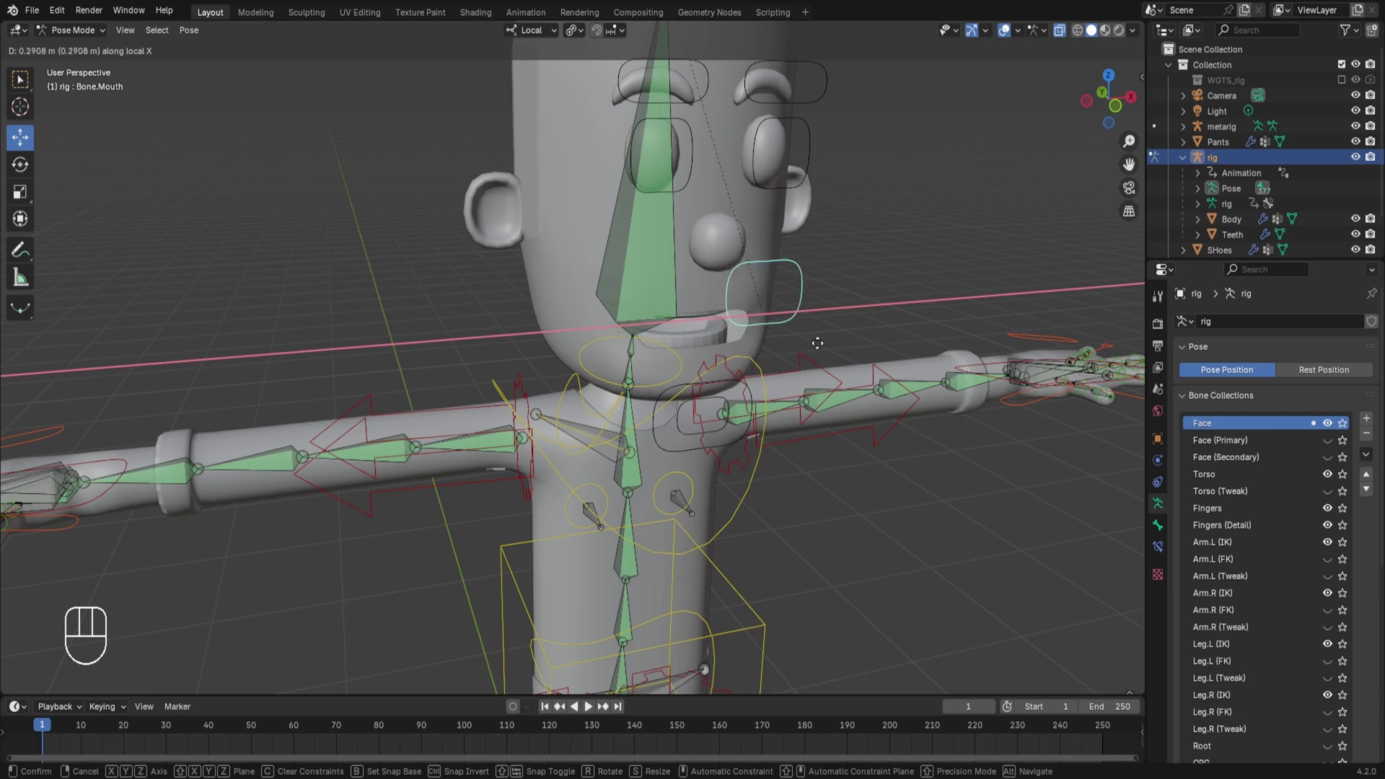
key("Escape")
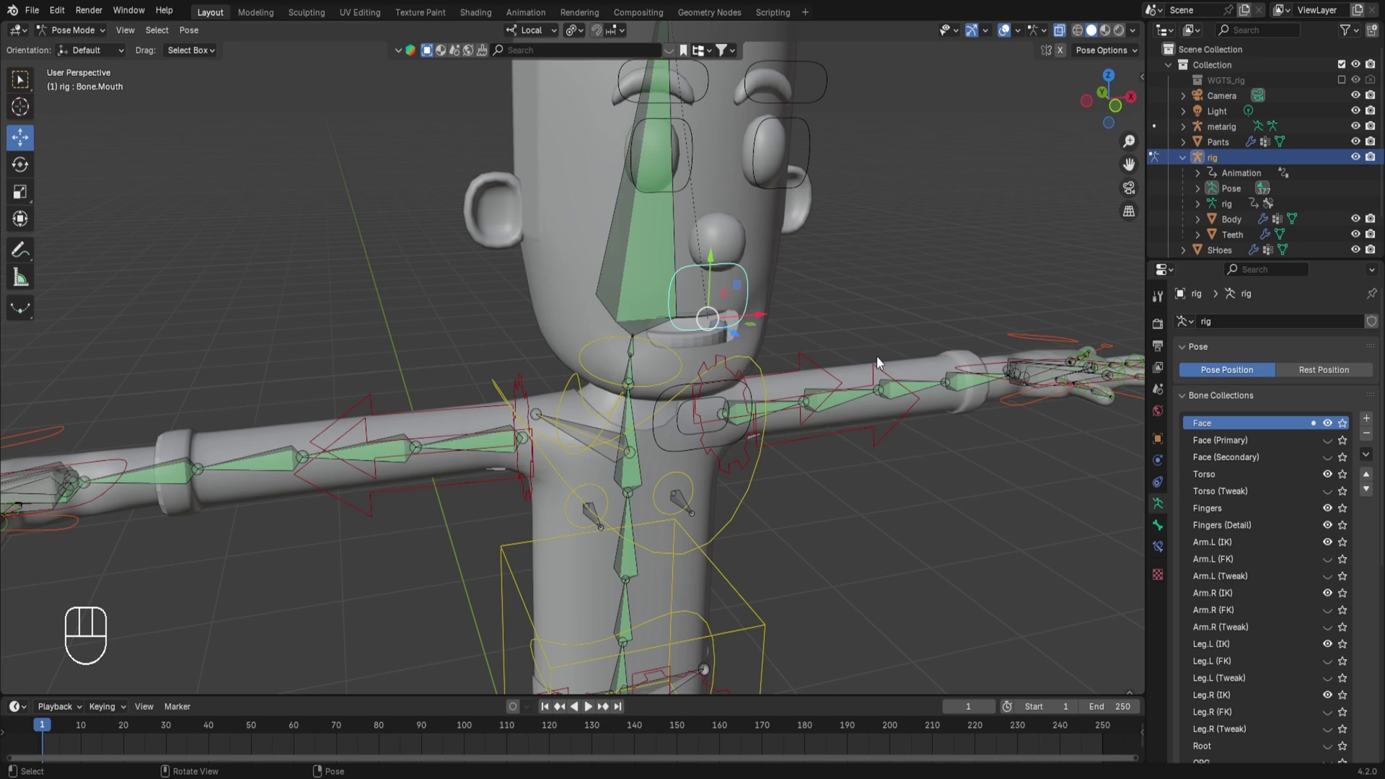
Step: Copy the OutMouth driver on the Body mesh and paste it onto the InMouth shape key
key("ctrl+Tab")
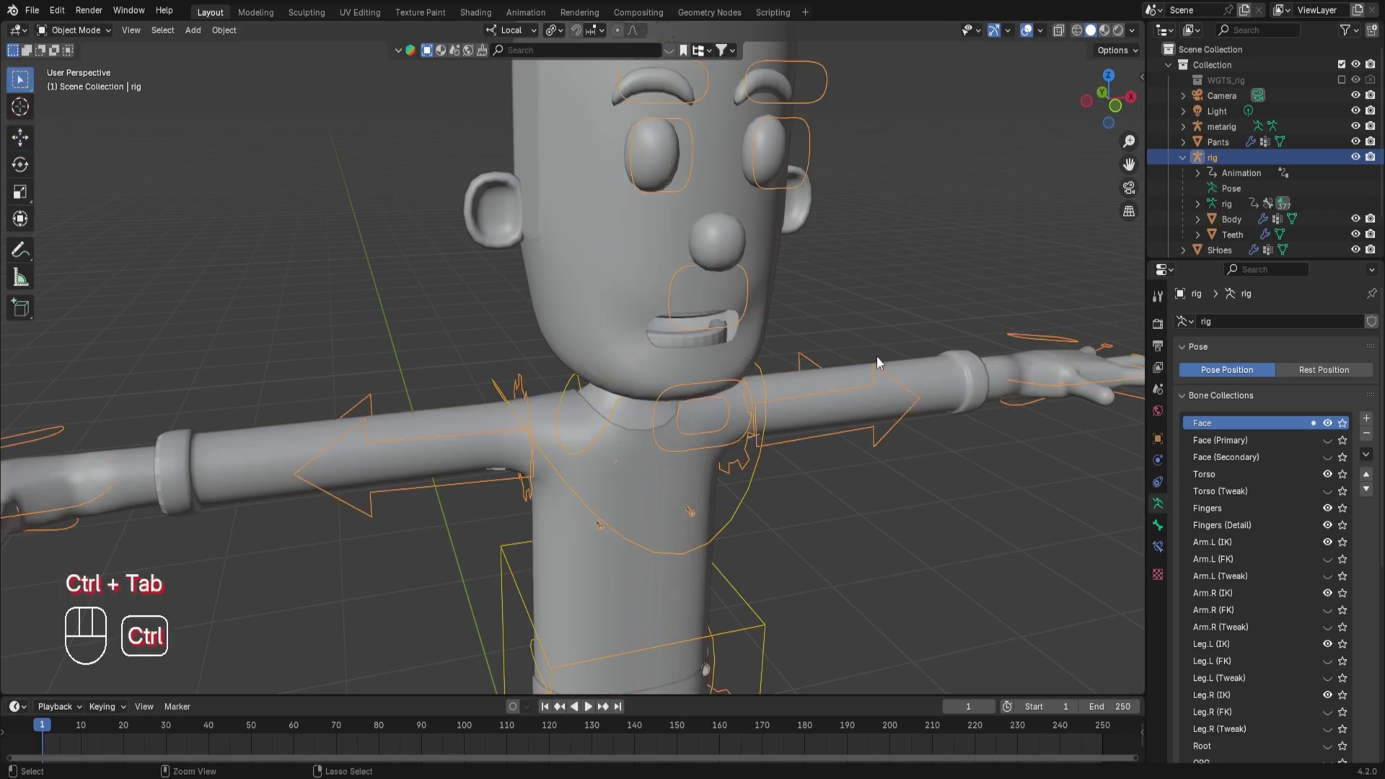
left_click(609, 237)
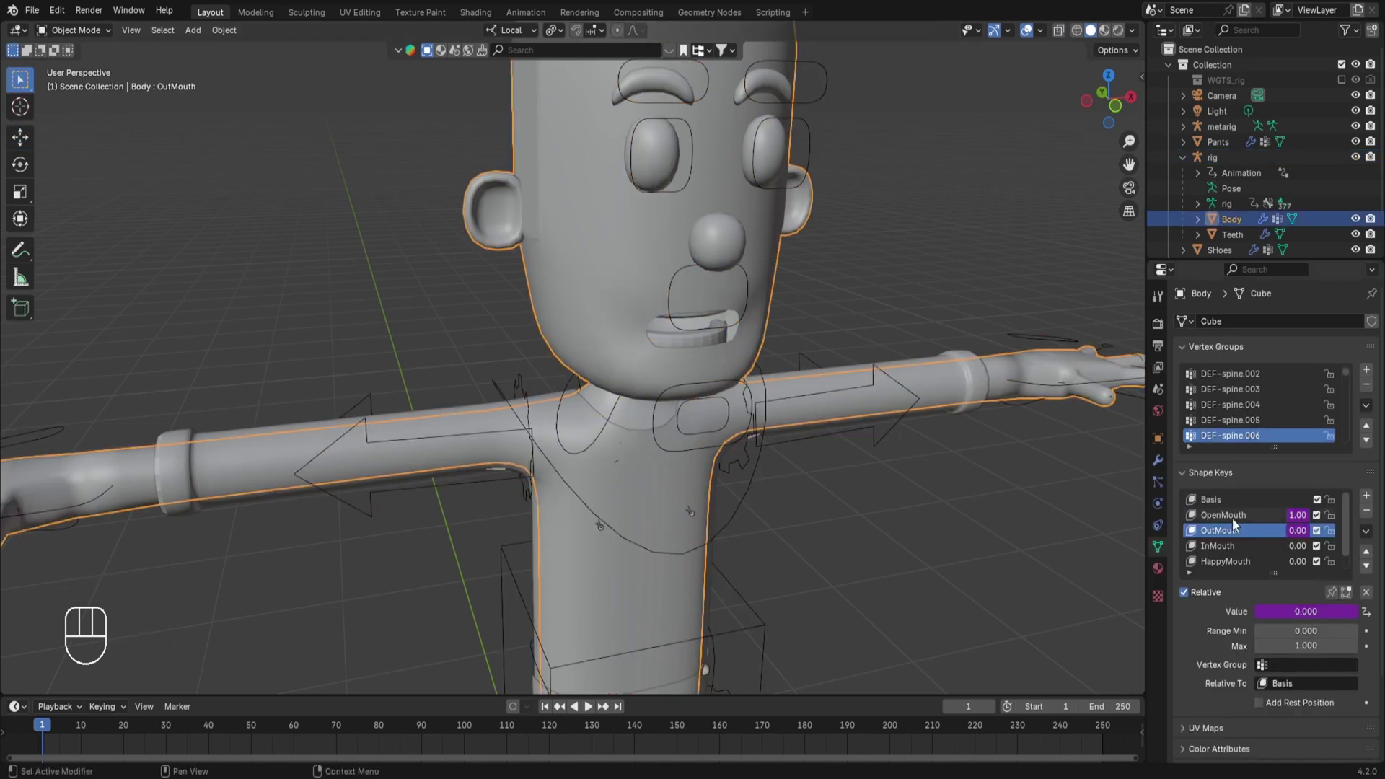
right_click(1270, 607)
left_click(1214, 552)
left_click(1206, 551)
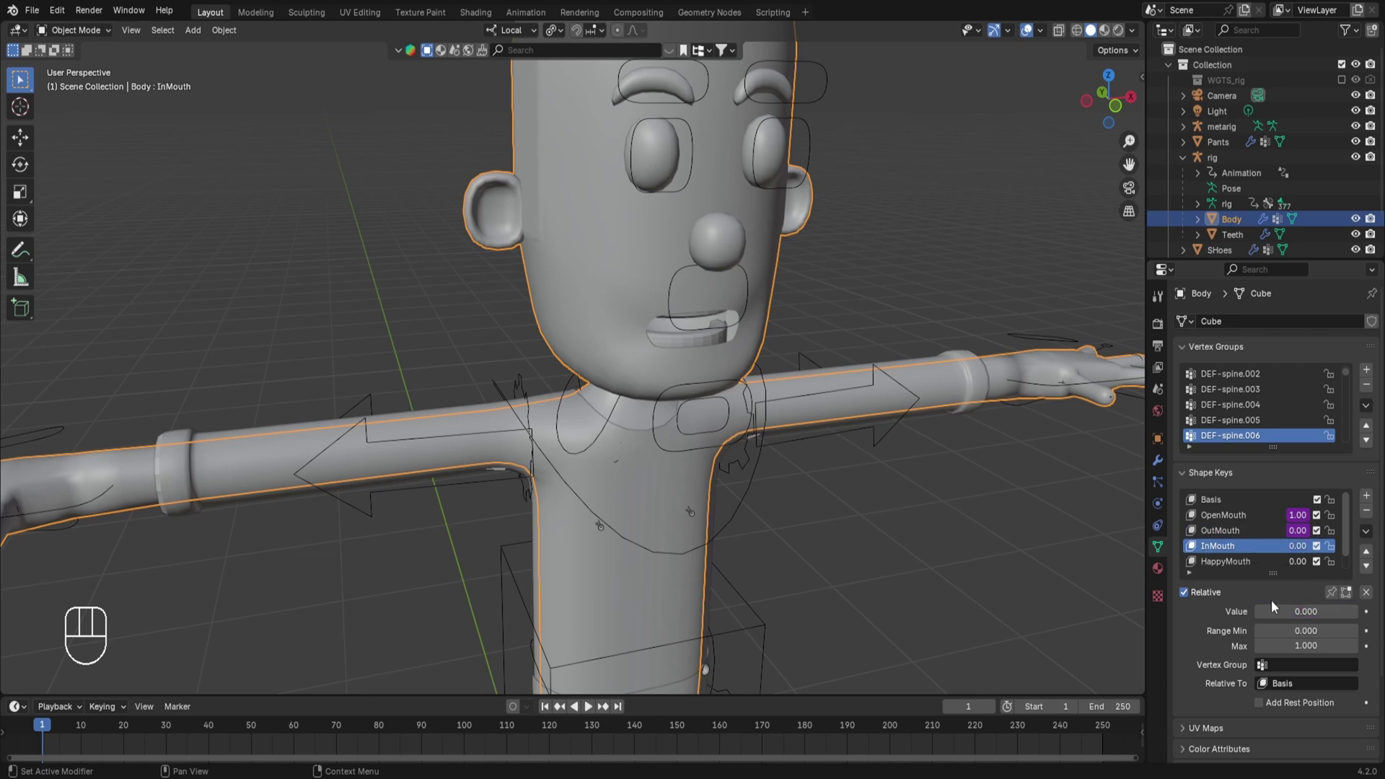
right_click(1279, 612)
left_click(1228, 608)
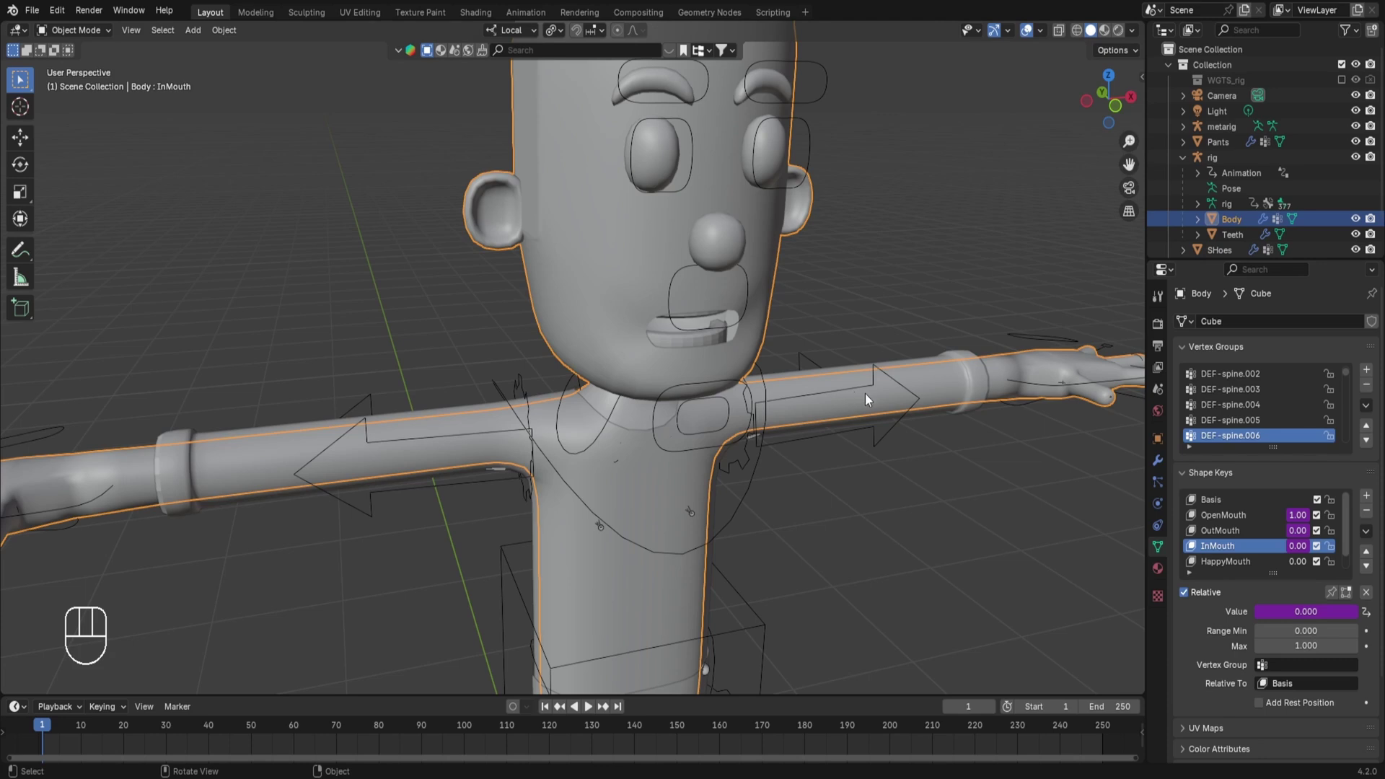
Step: Change InMouth's driver expression to -var*10
right_click(1285, 610)
left_click(1286, 604)
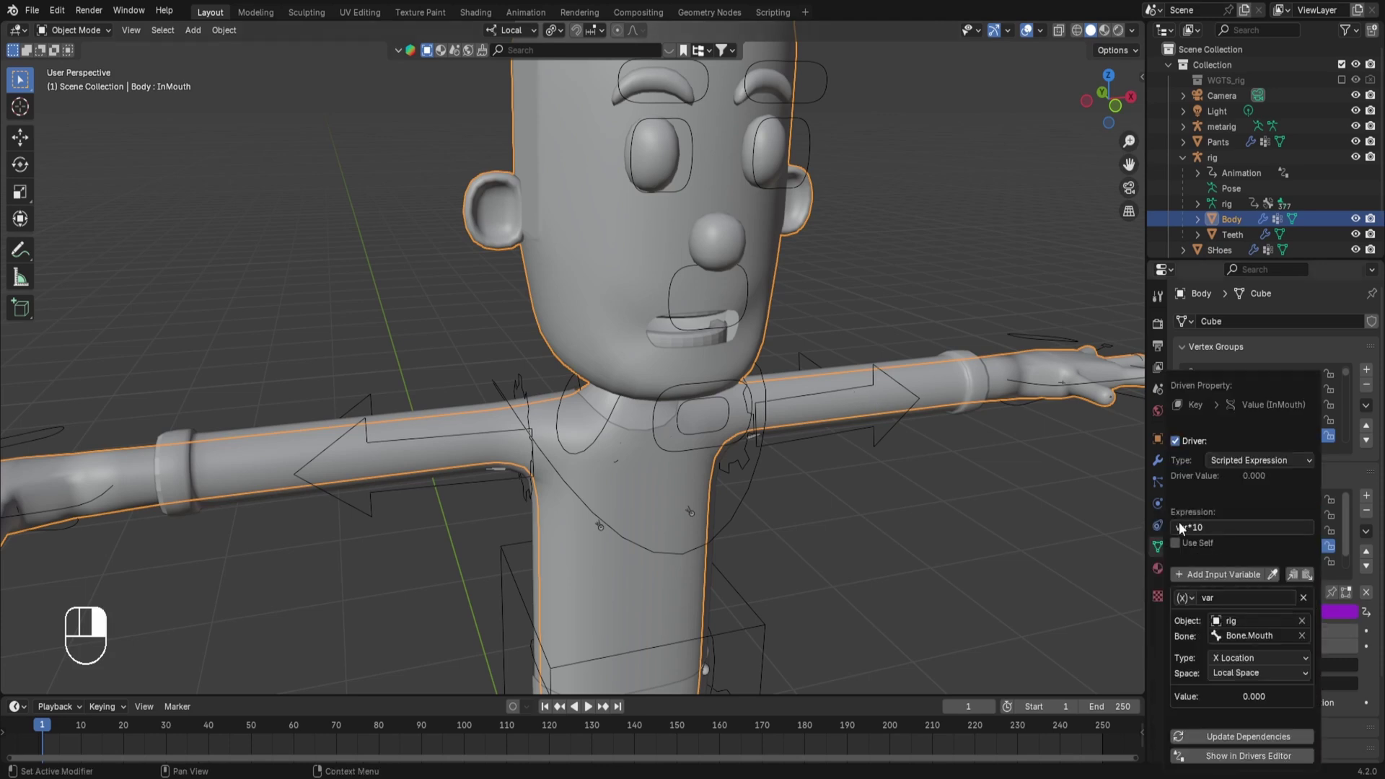
left_click(1179, 527)
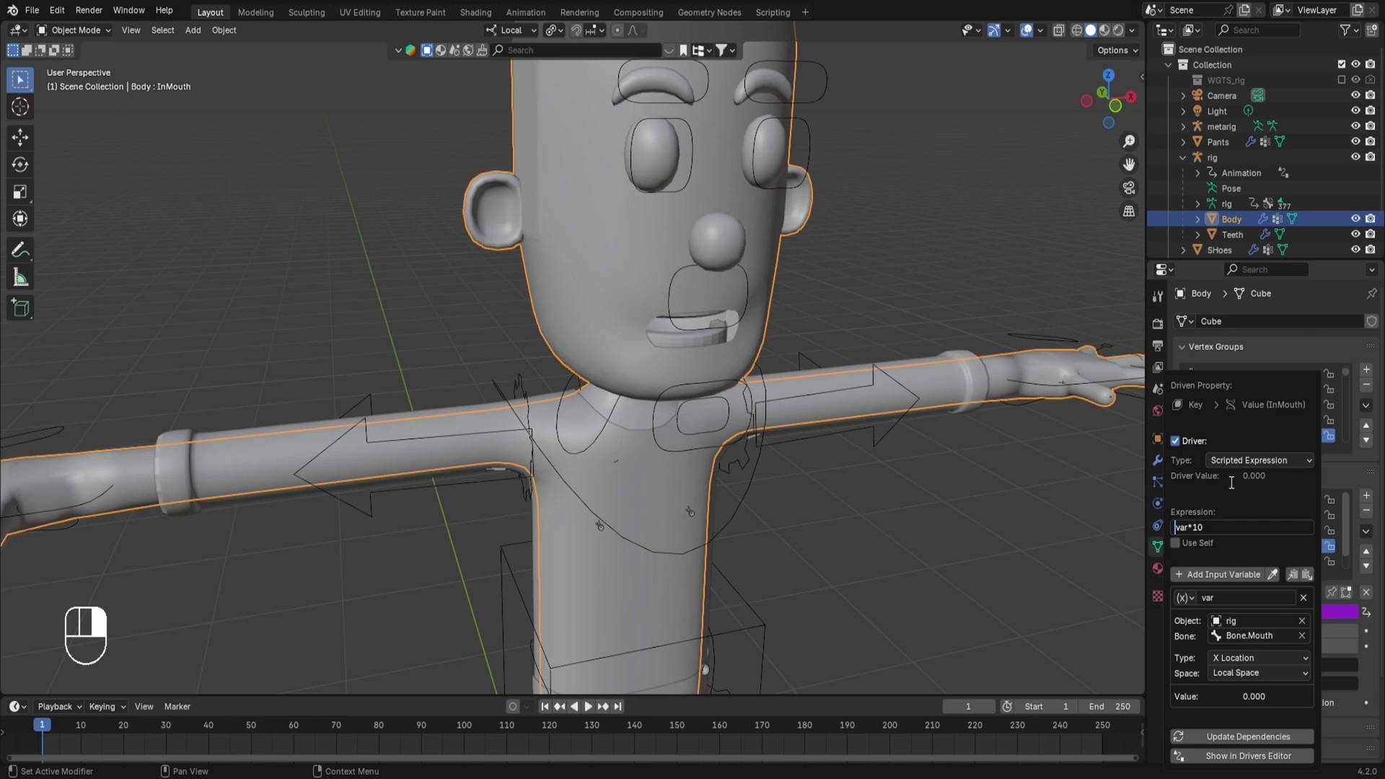
type("-")
Step: Slide Bone.Mouth 0.58 m along local X so OutMouth reads 1.00, then exit Pose Mode
left_click(872, 445)
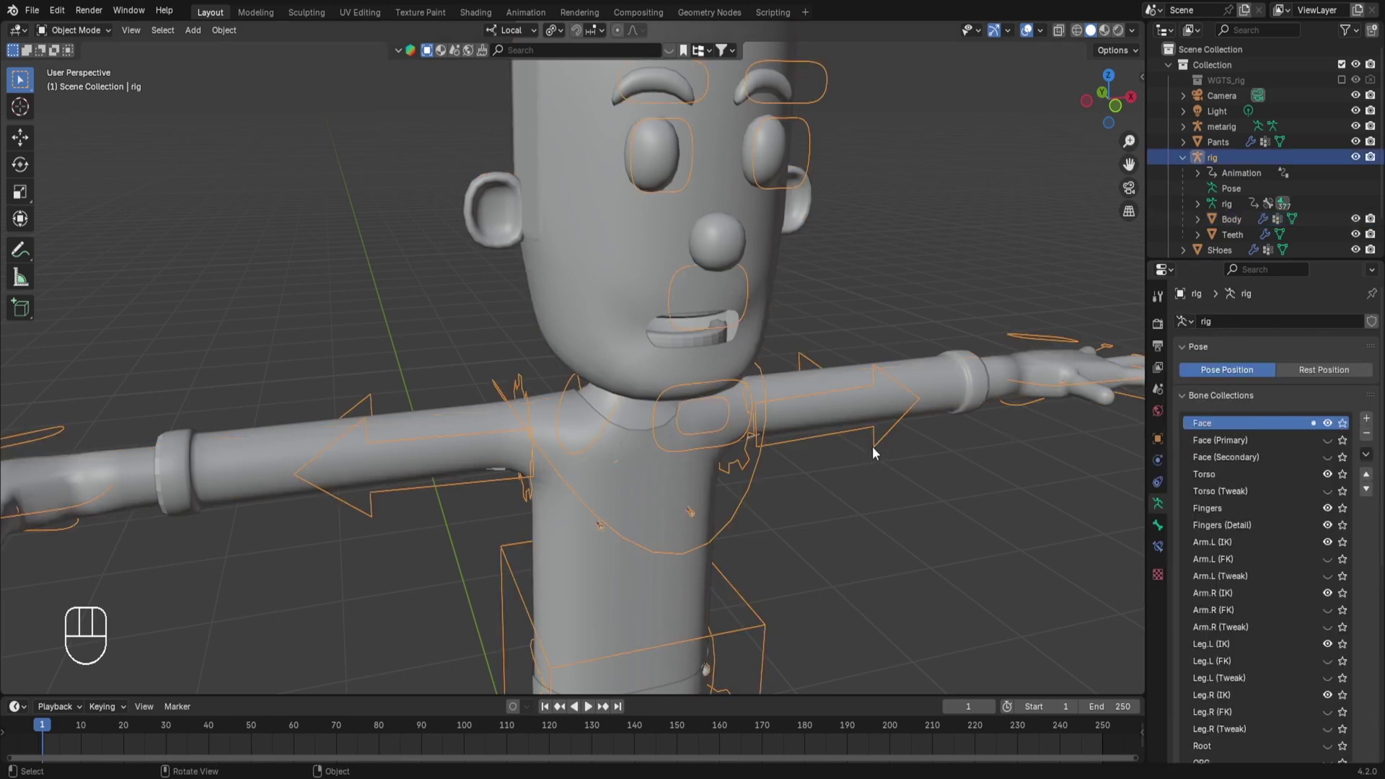
key("ctrl+Tab")
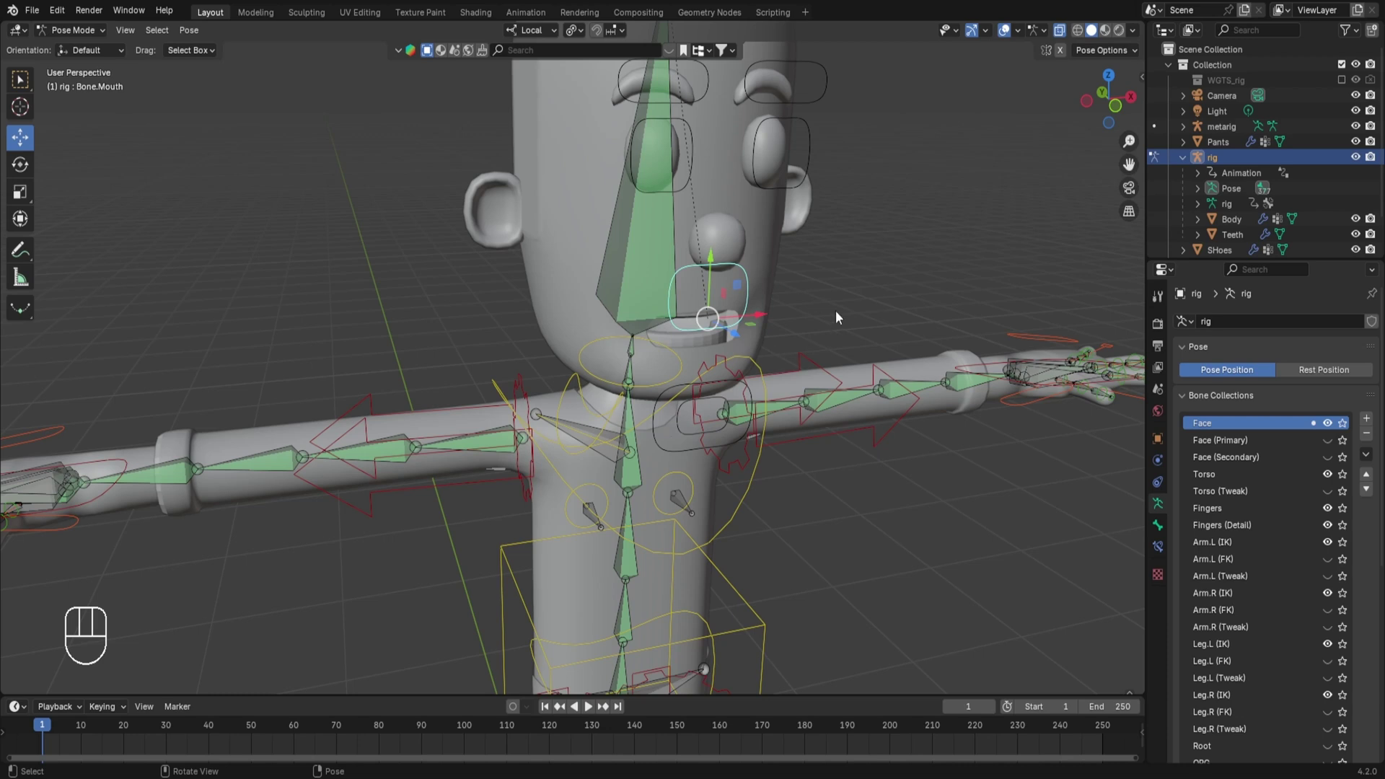
key("g")
key("x")
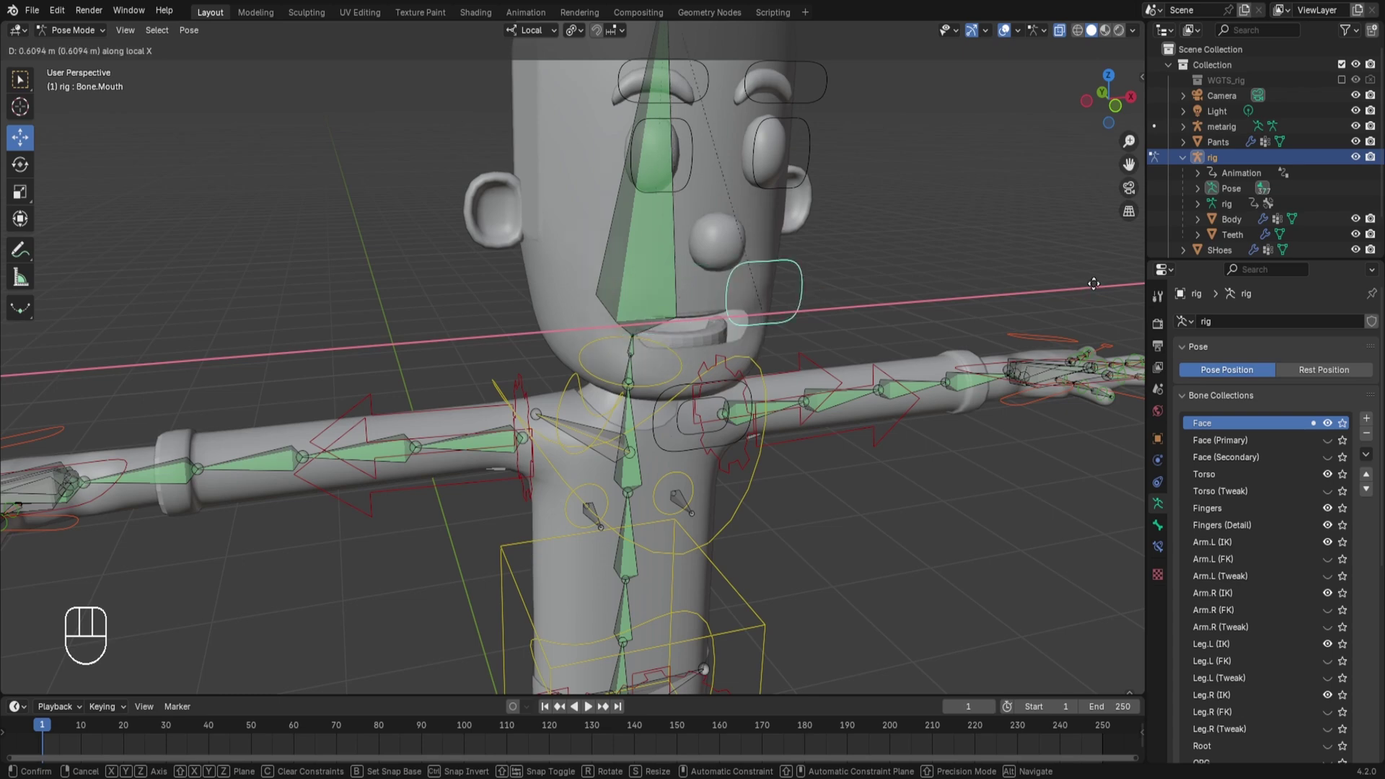
left_click(854, 464)
middle_click_drag(854, 465, 854, 463)
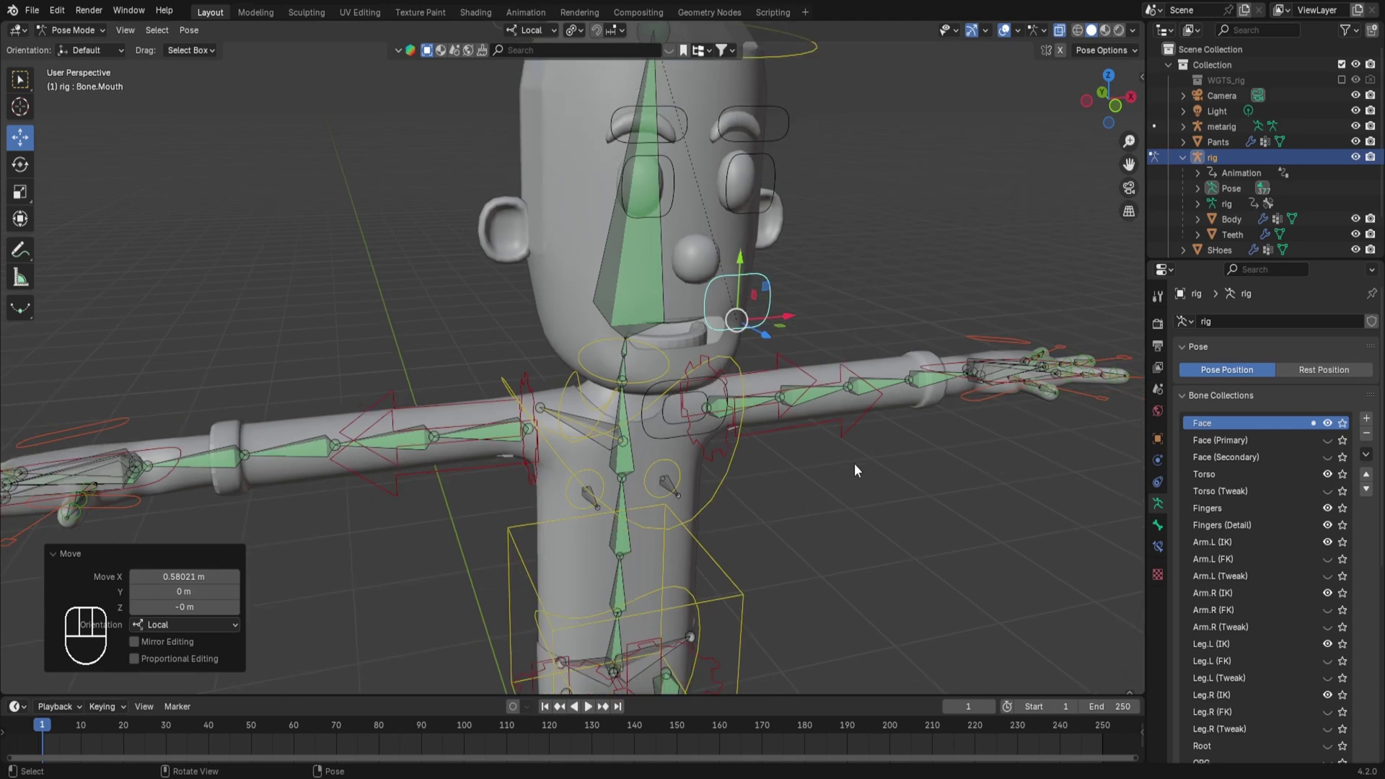
key("ctrl+Tab")
Step: Paste the mouth driver onto HappyMouth and switch its variable to Y Location
left_click(593, 282)
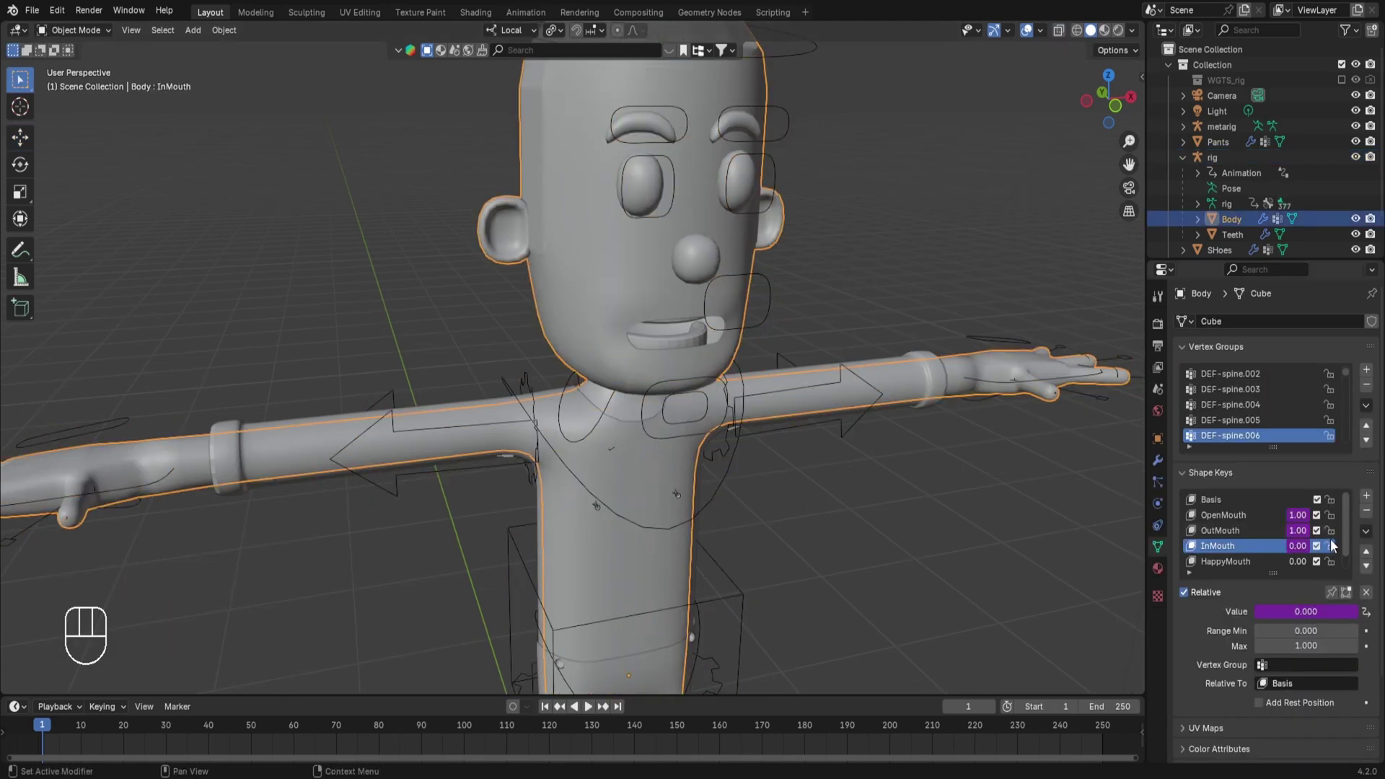
left_click_drag(1344, 524, 1344, 551)
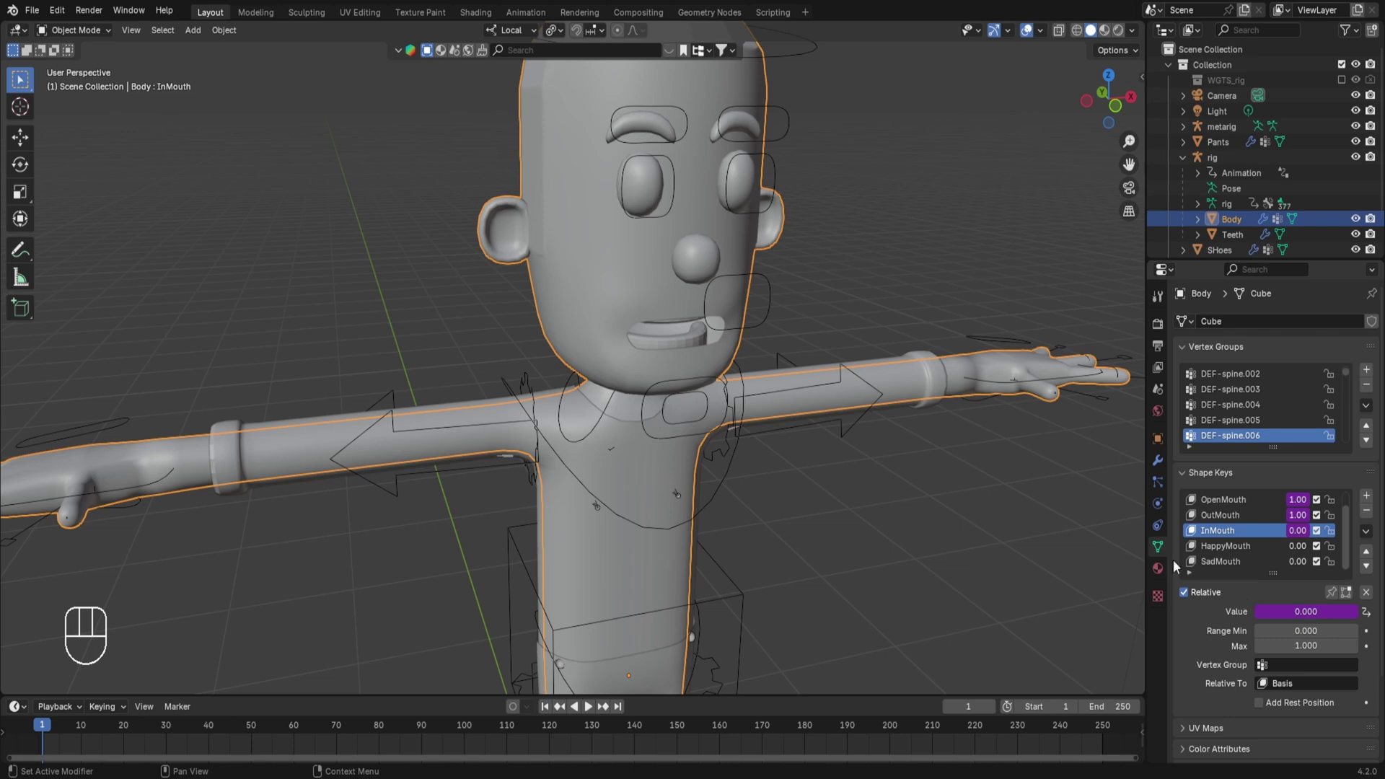
left_click(1223, 543)
right_click(1281, 607)
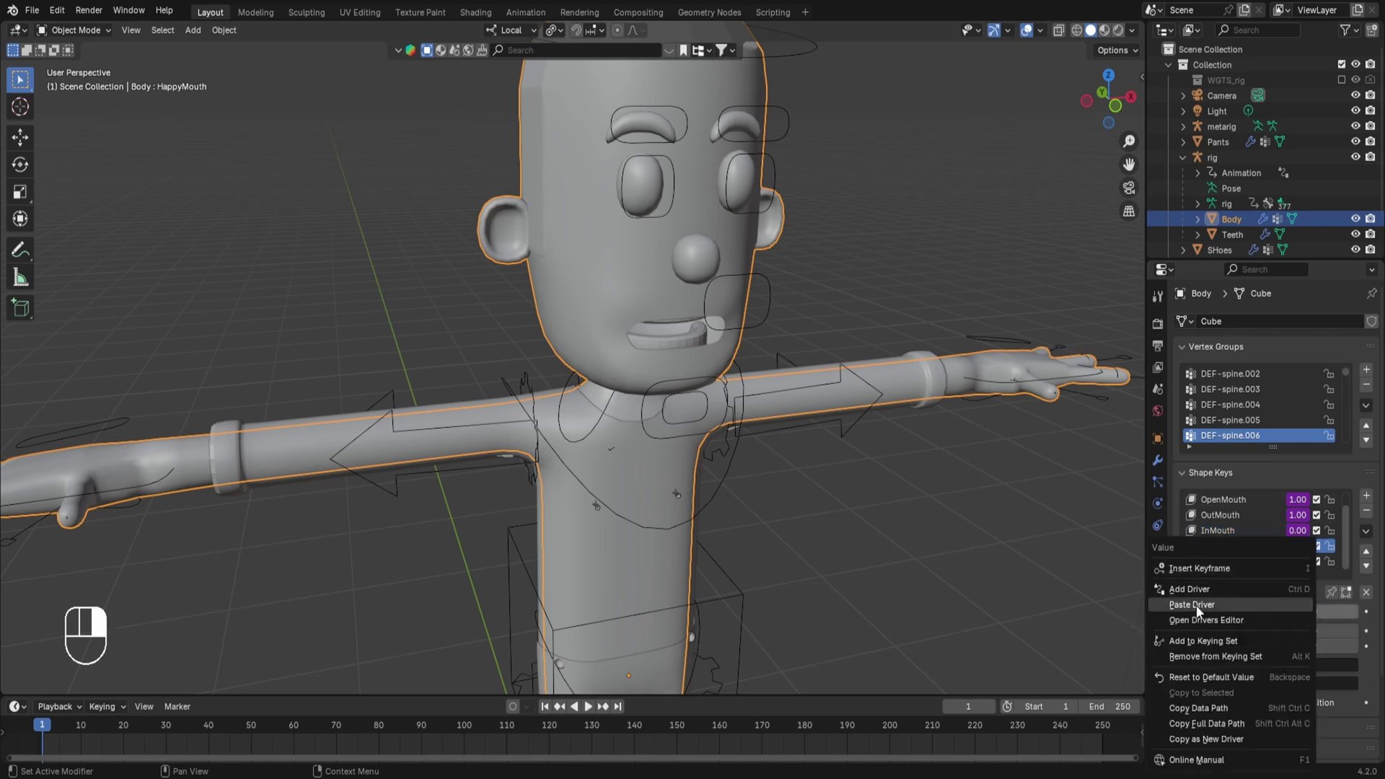
left_click(1196, 604)
right_click(1274, 610)
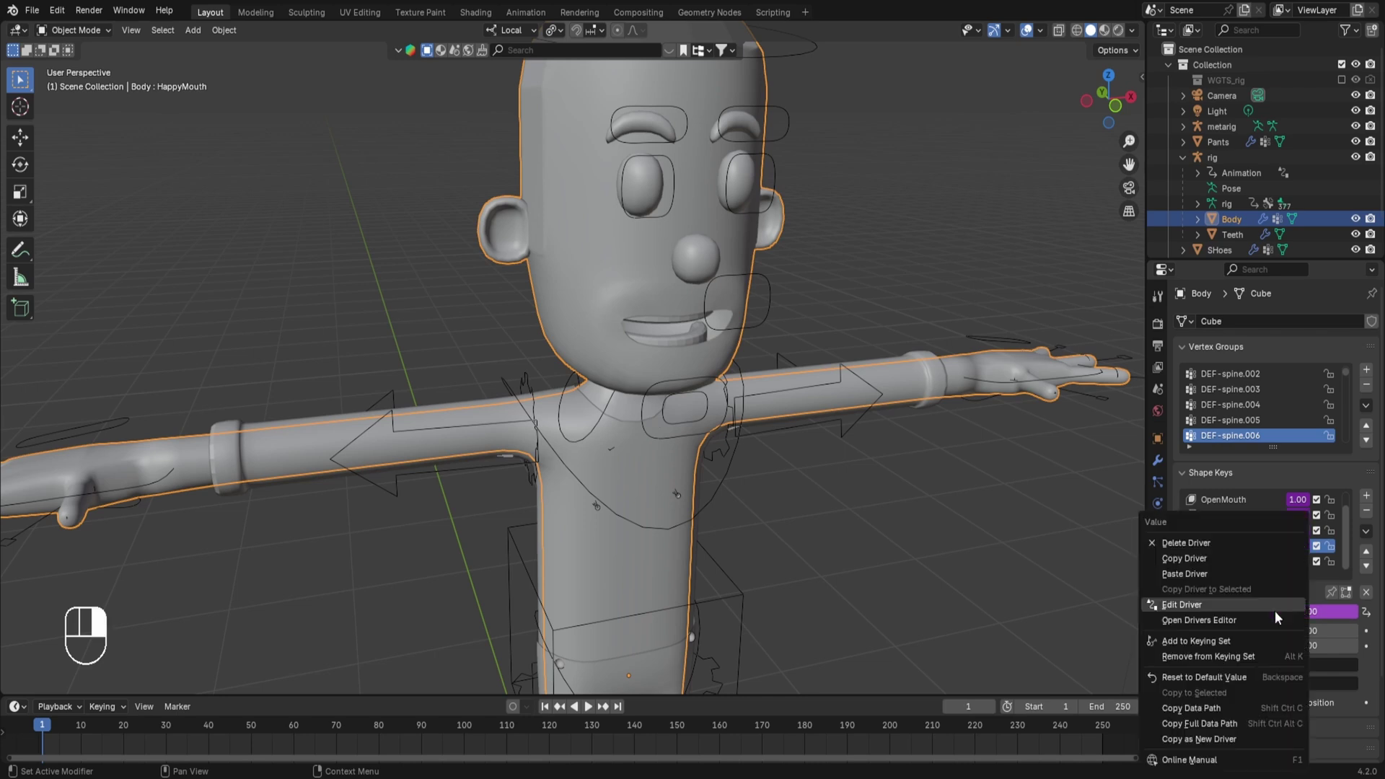
left_click(1248, 607)
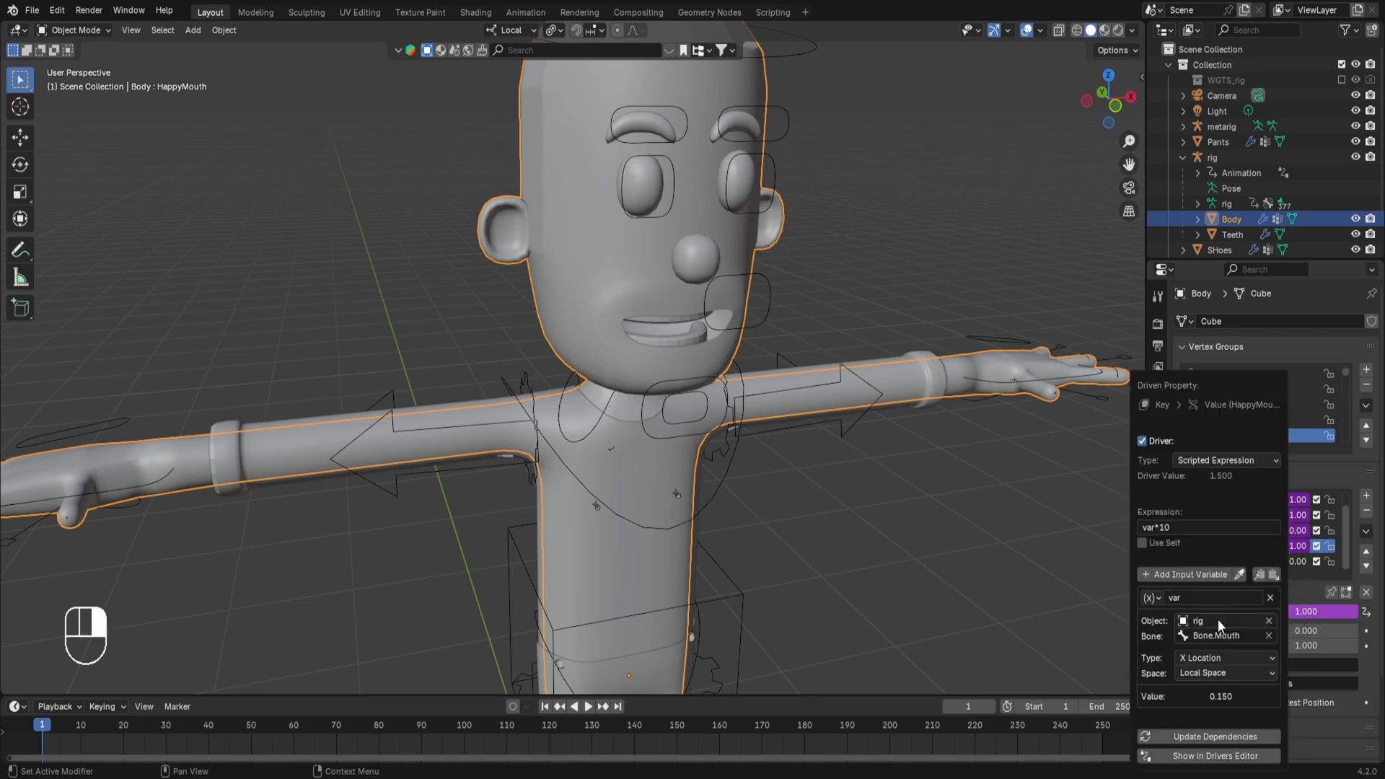
left_click(1203, 656)
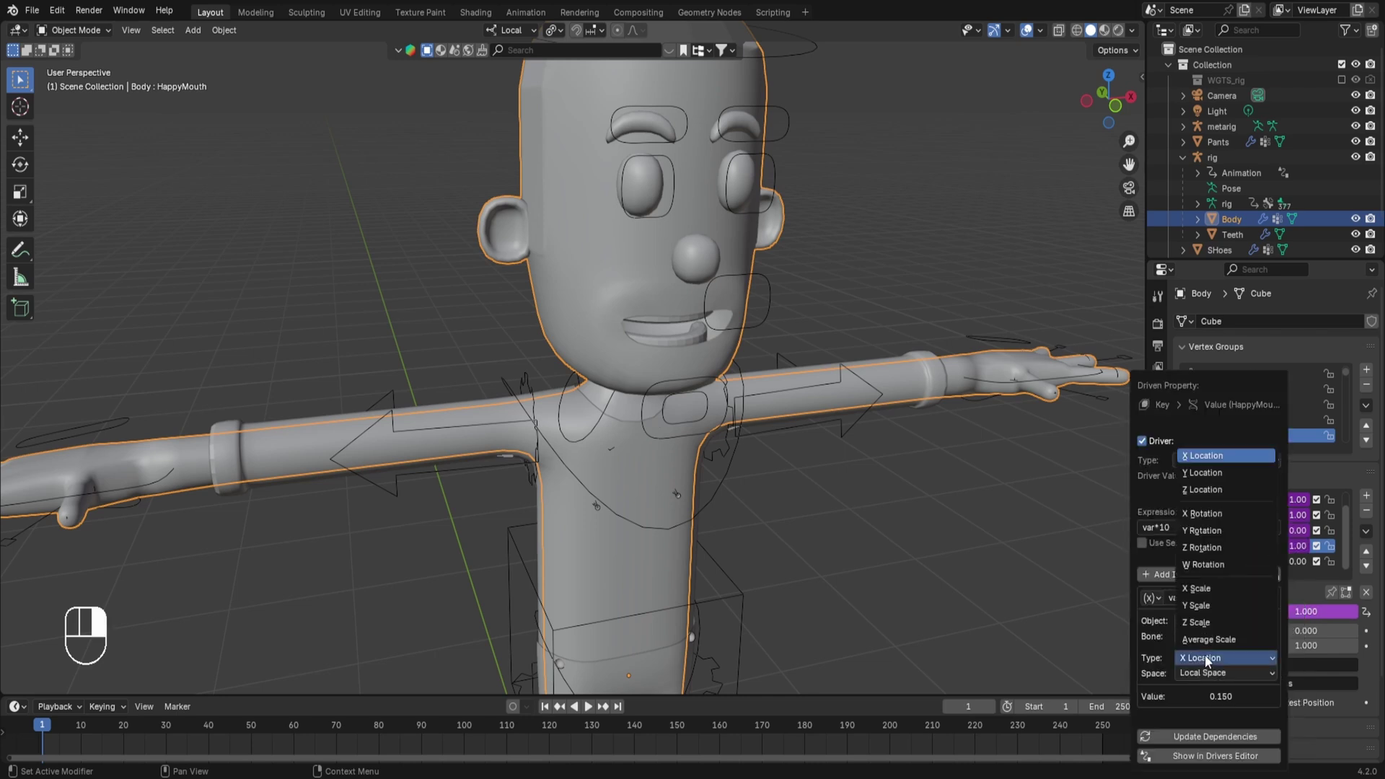
left_click(1209, 467)
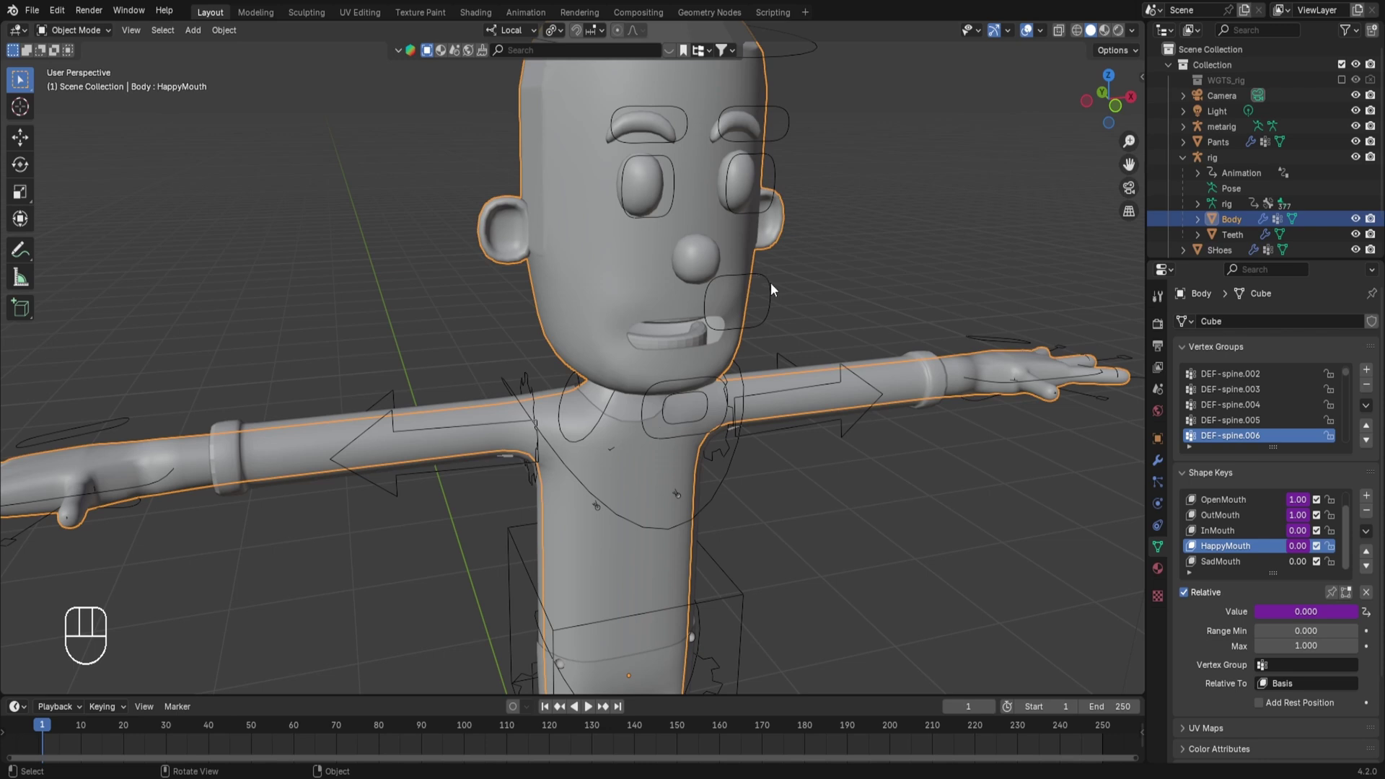
Step: Paste the driver onto SadMouth, set it to Y Location, and invert the expression to -var*10
left_click(1219, 561)
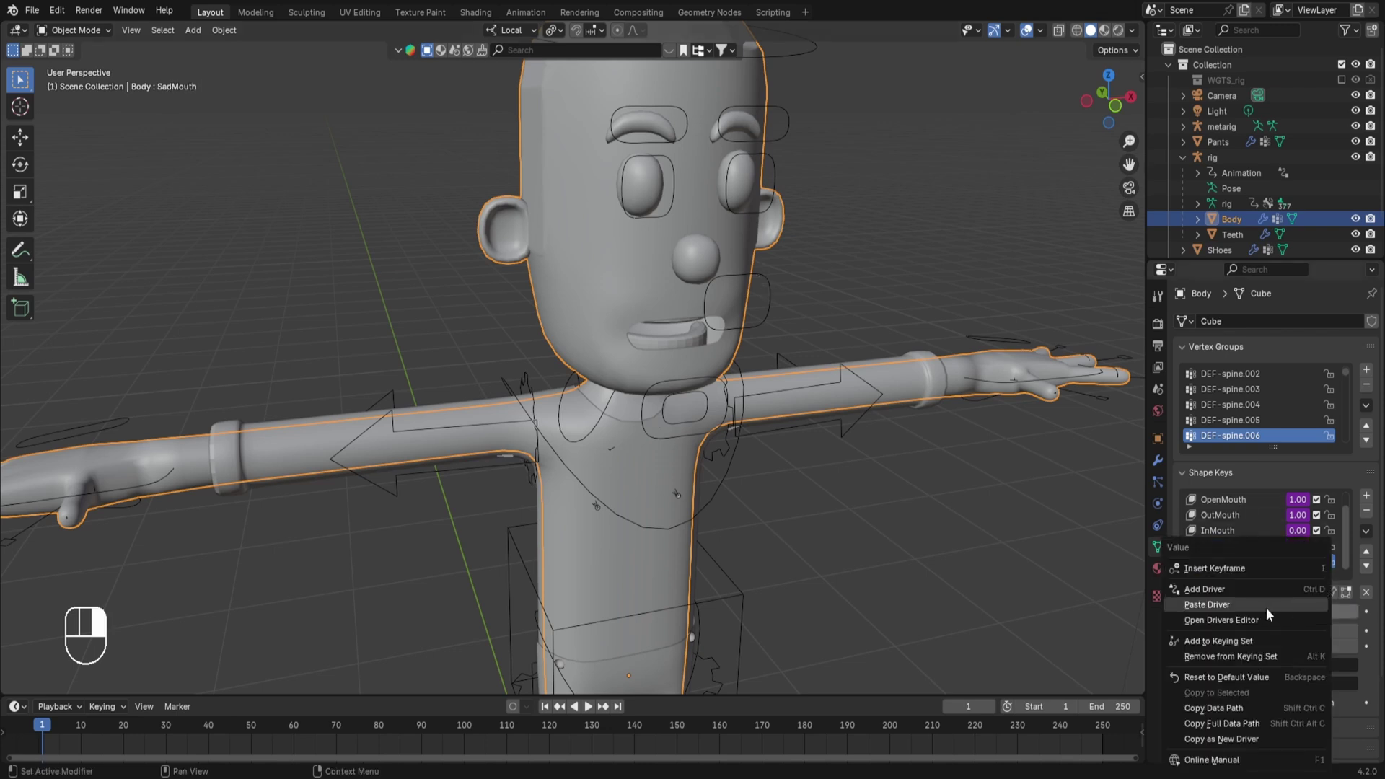
left_click(1266, 607)
right_click(1292, 608)
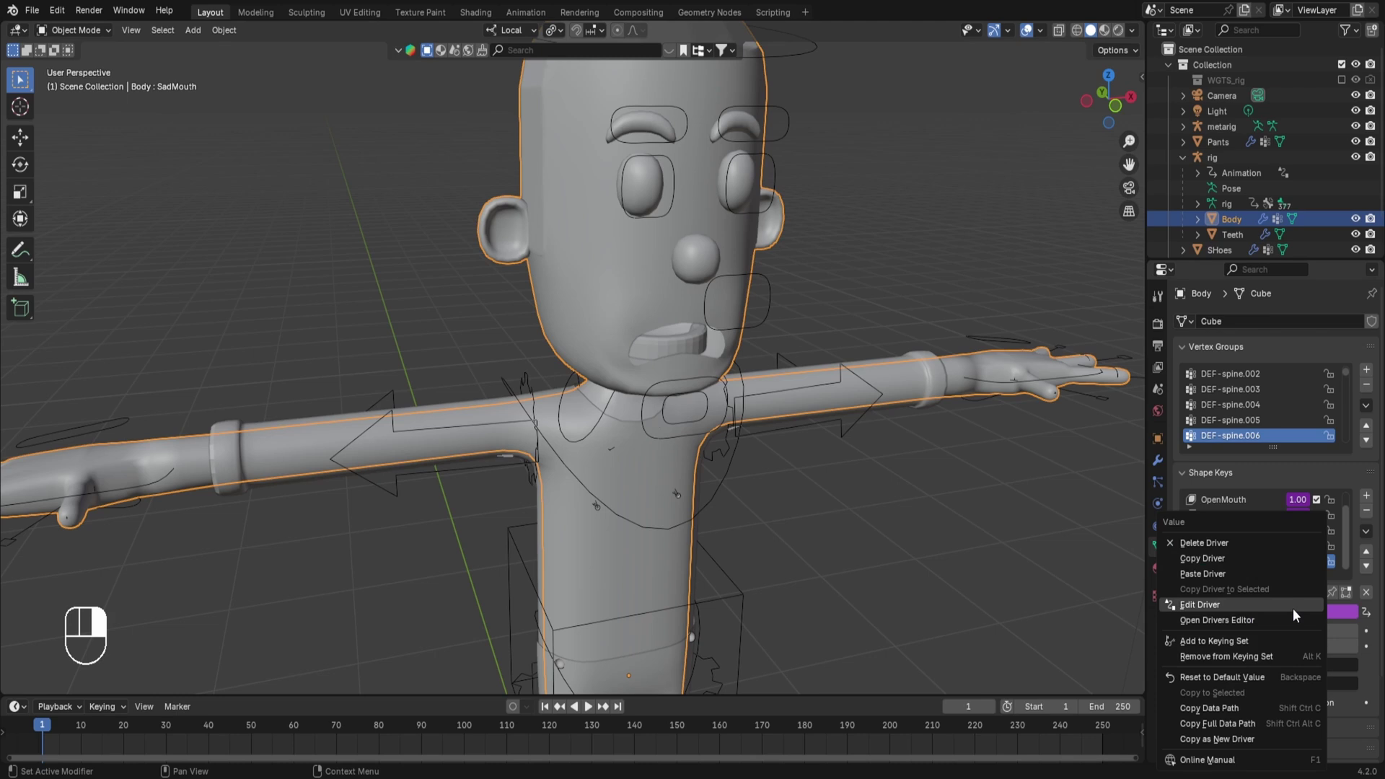
left_click(1245, 606)
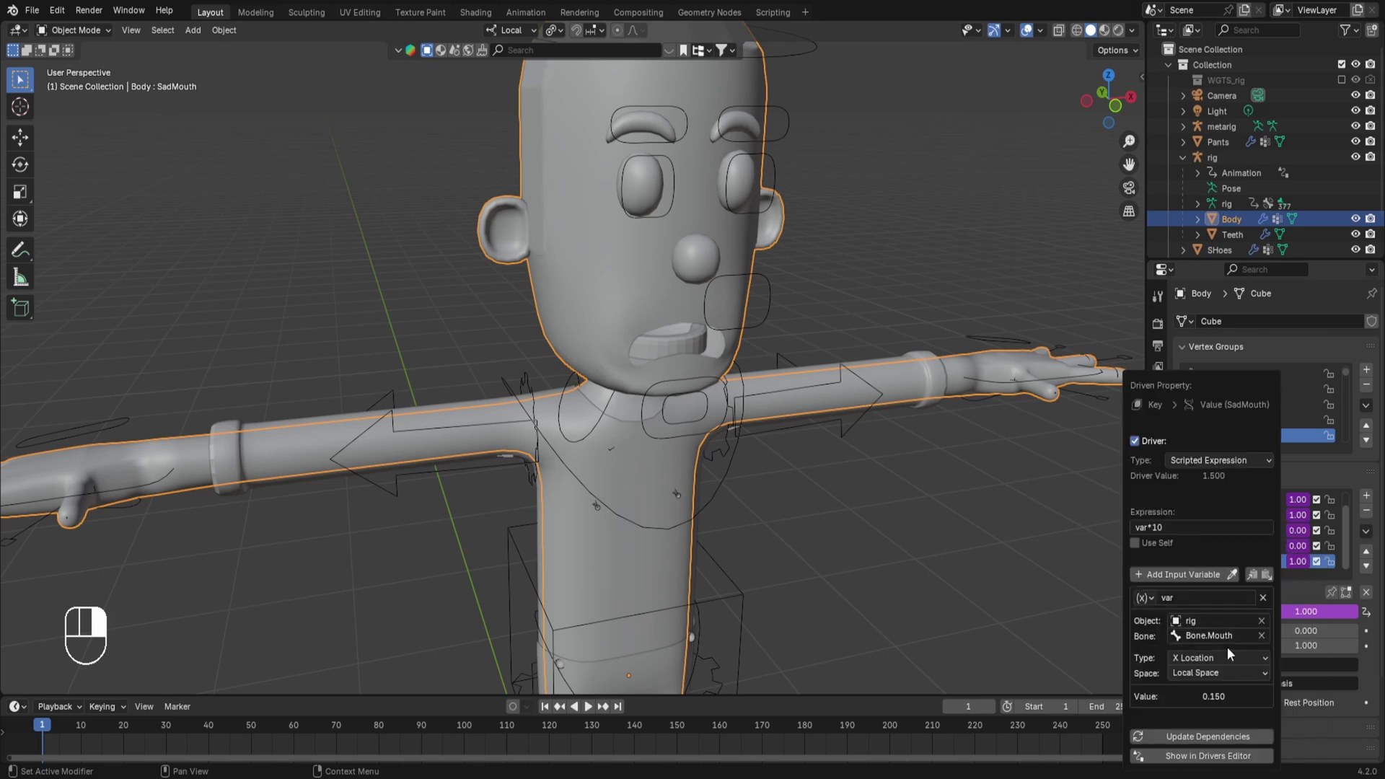
left_click(1186, 656)
left_click(1197, 472)
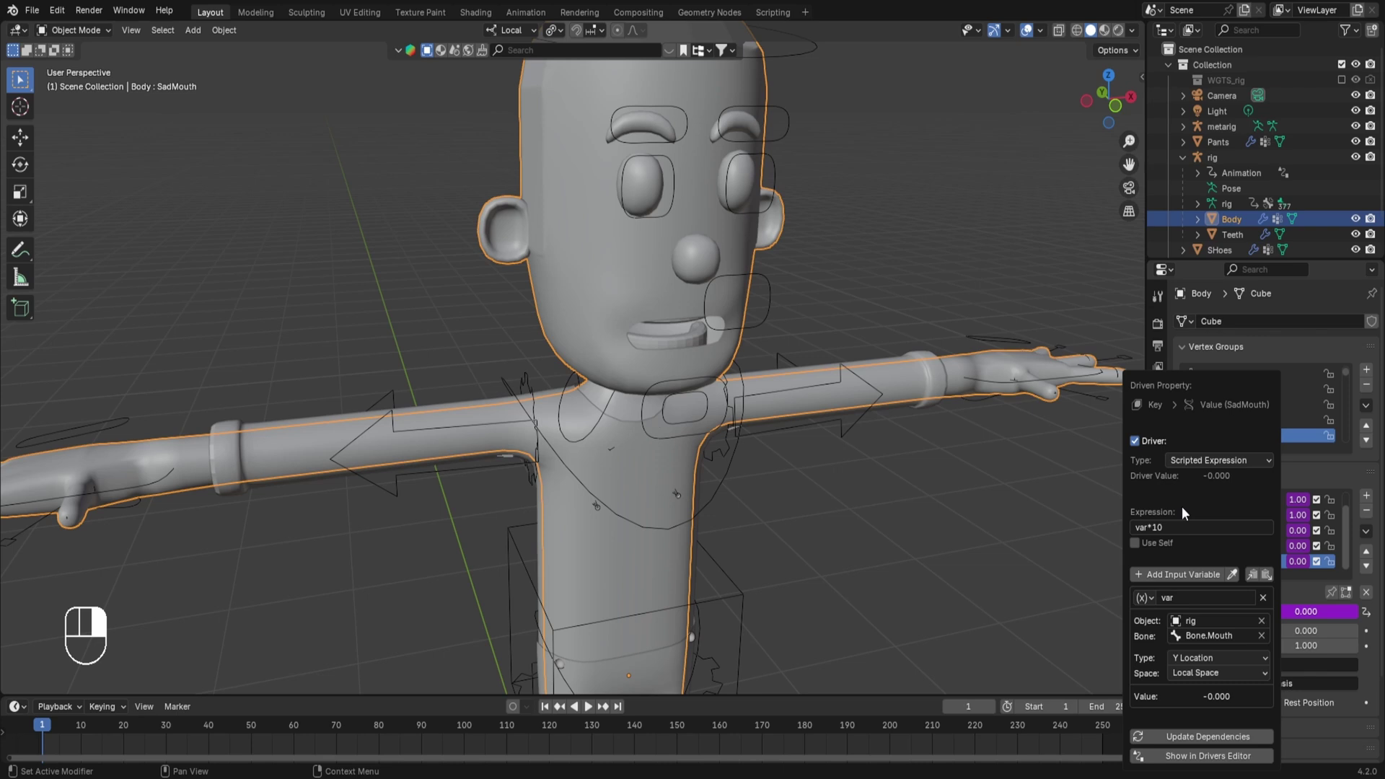
left_click(1180, 528)
key("ctrl+Left")
key("ctrl+Left")
type("-")
key("Return")
left_click(858, 380)
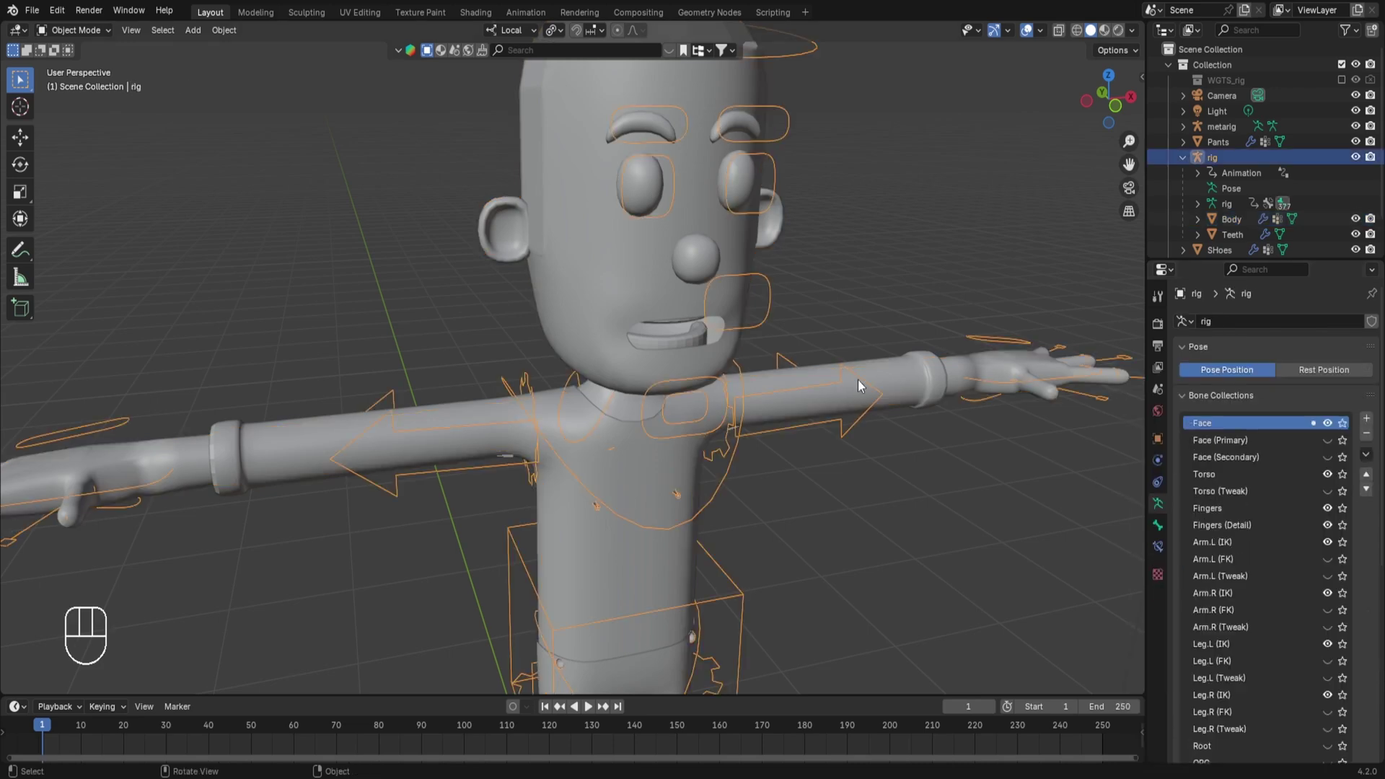
key("ctrl+Tab")
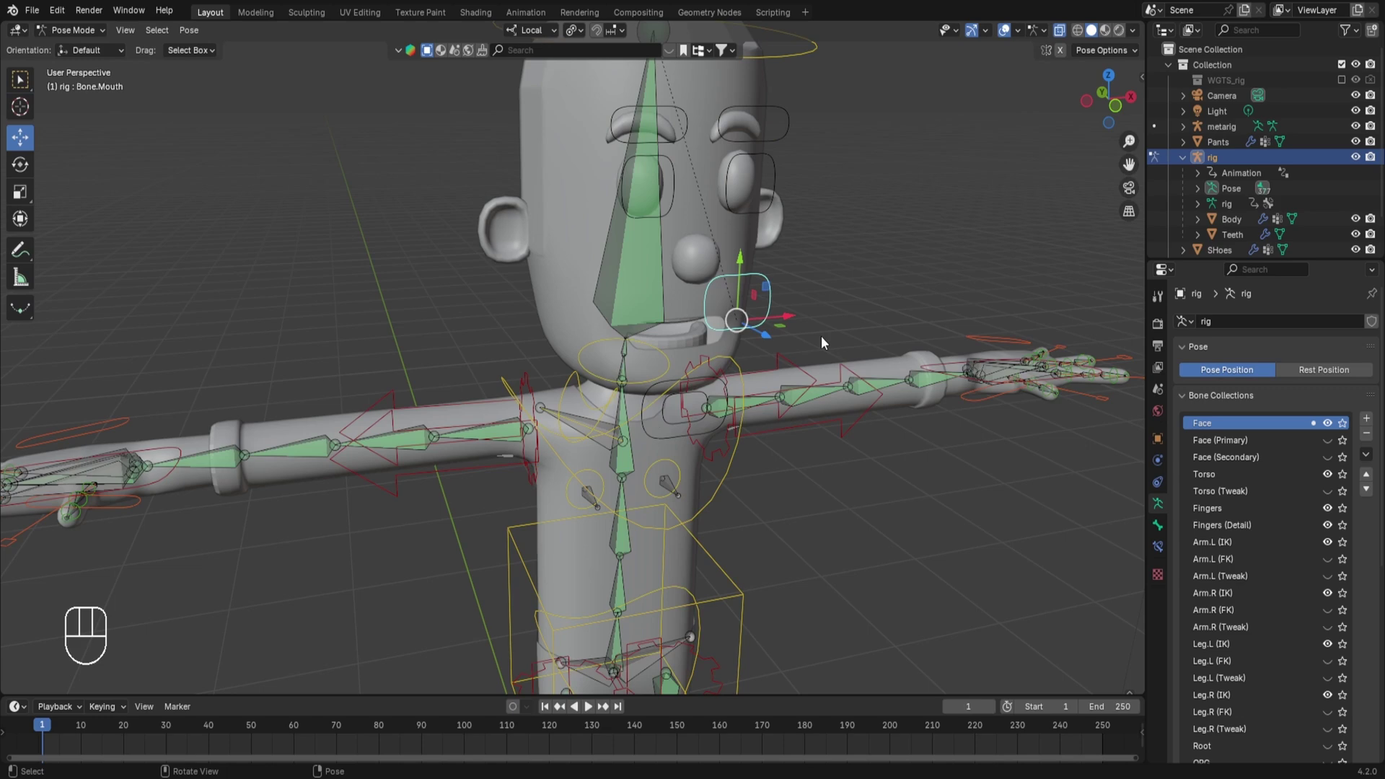
key("g")
key("y")
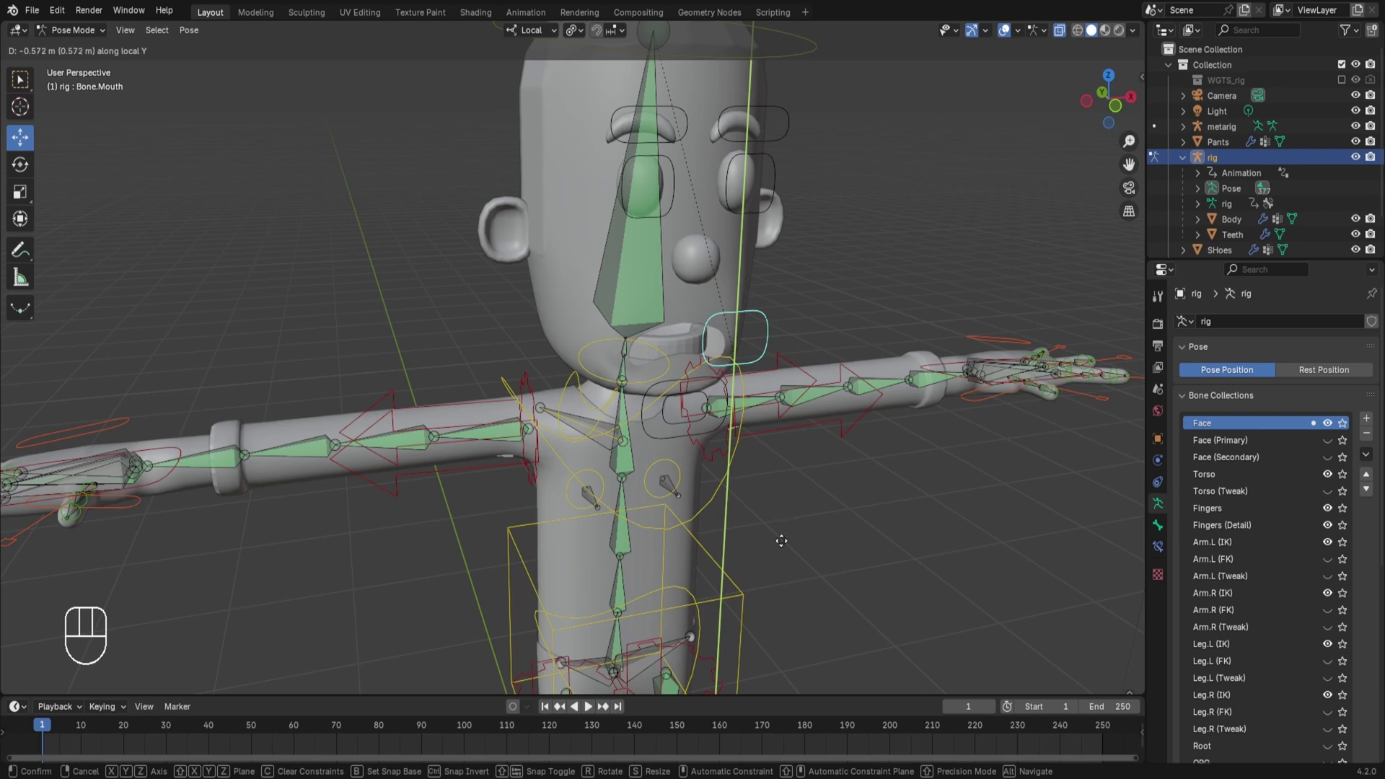
key("g")
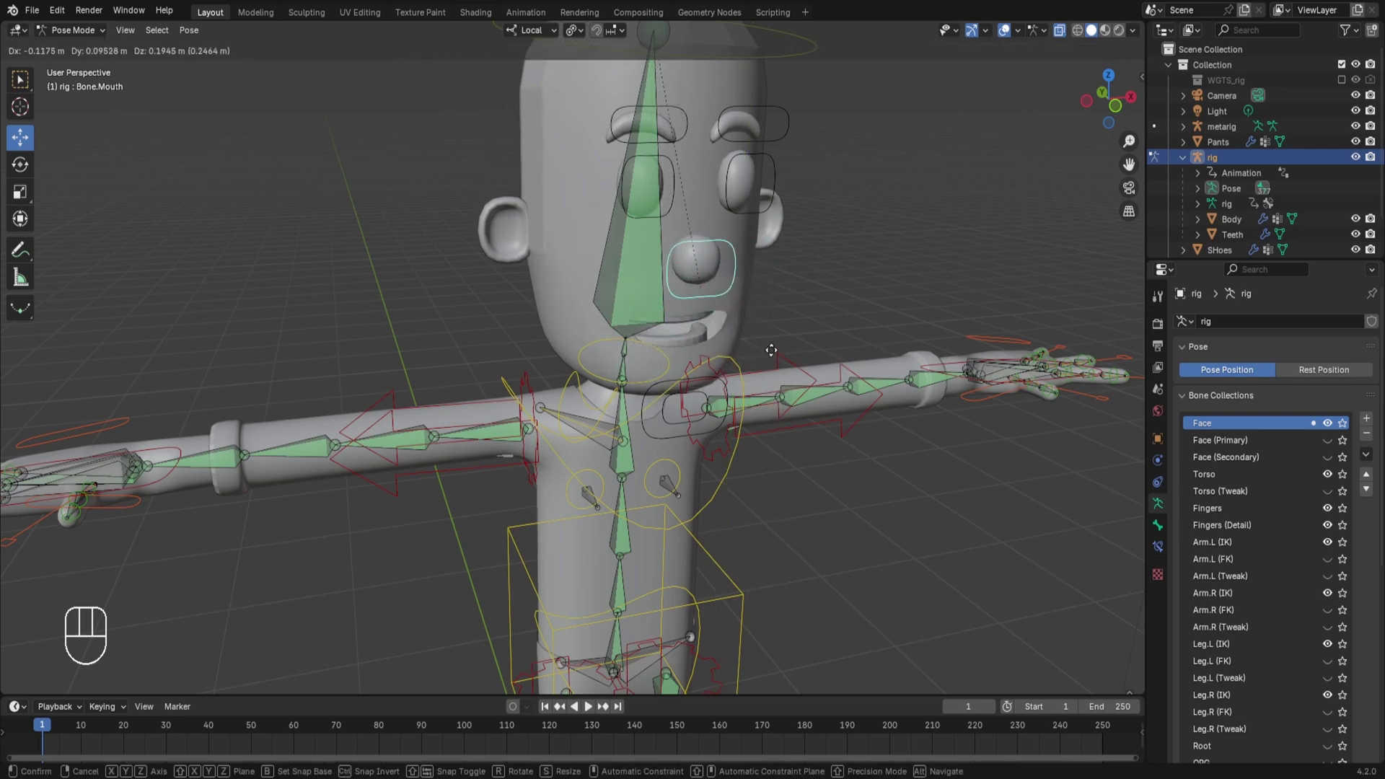
key("g")
left_click(671, 400)
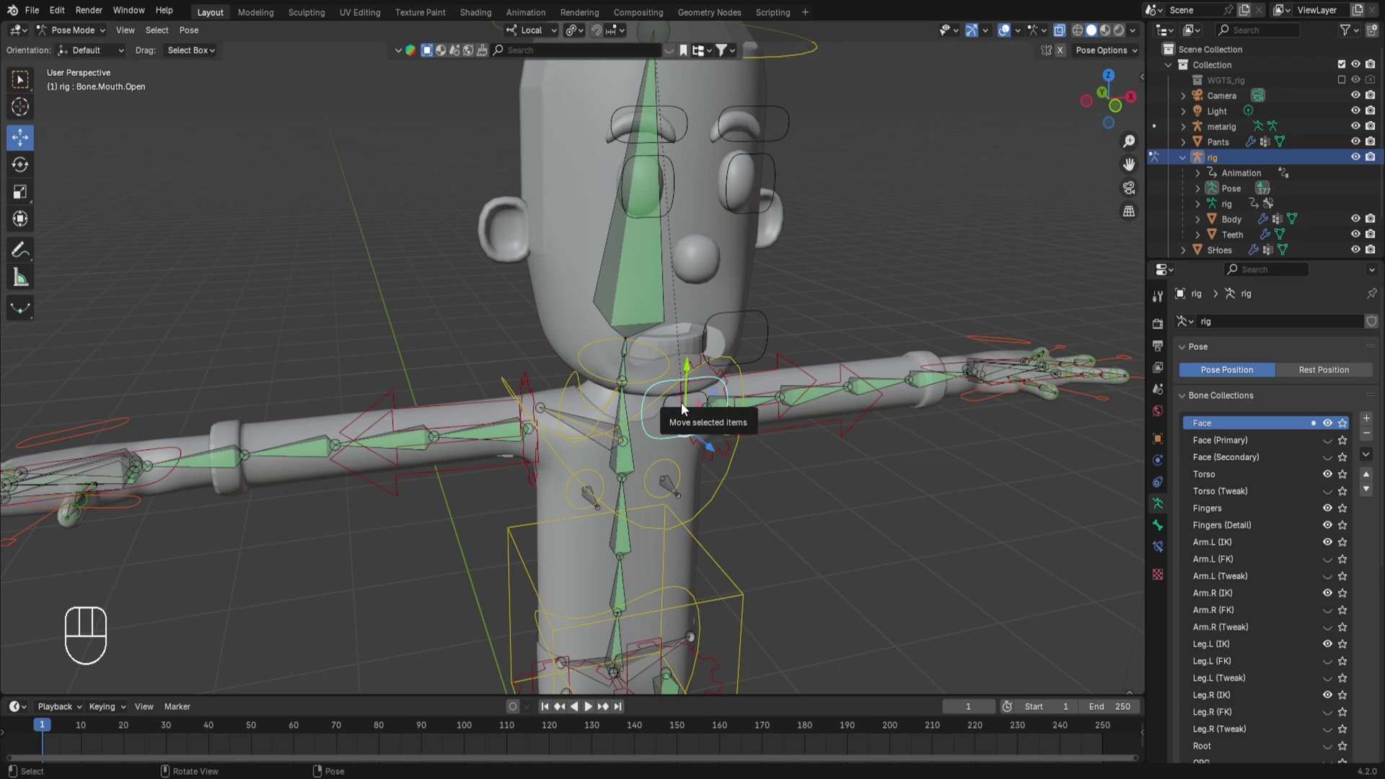
left_click(675, 405)
scroll(750, 328, "down", 5)
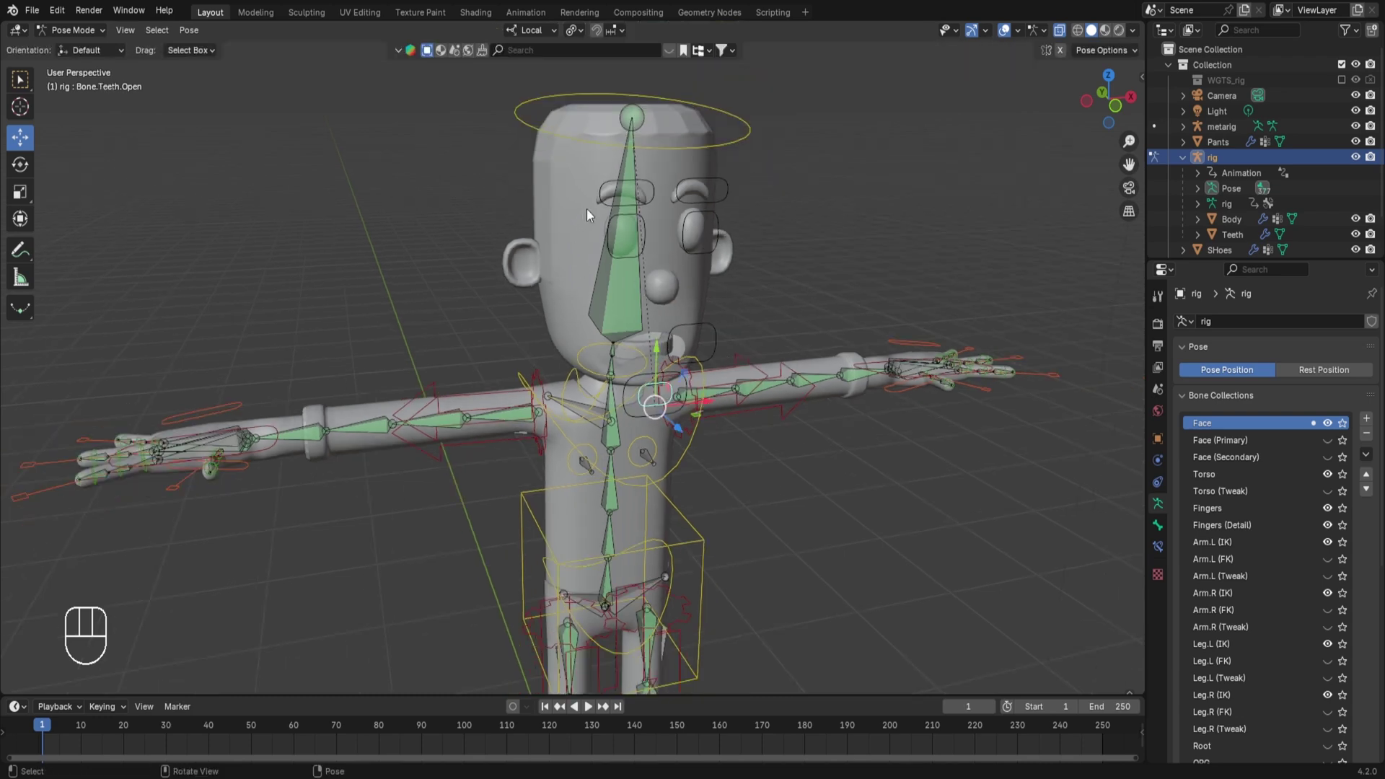
Step: Test-move the Eye.L control and test-rotate the head control, cancel both, then return to Object Mode
left_click(704, 249)
key("g")
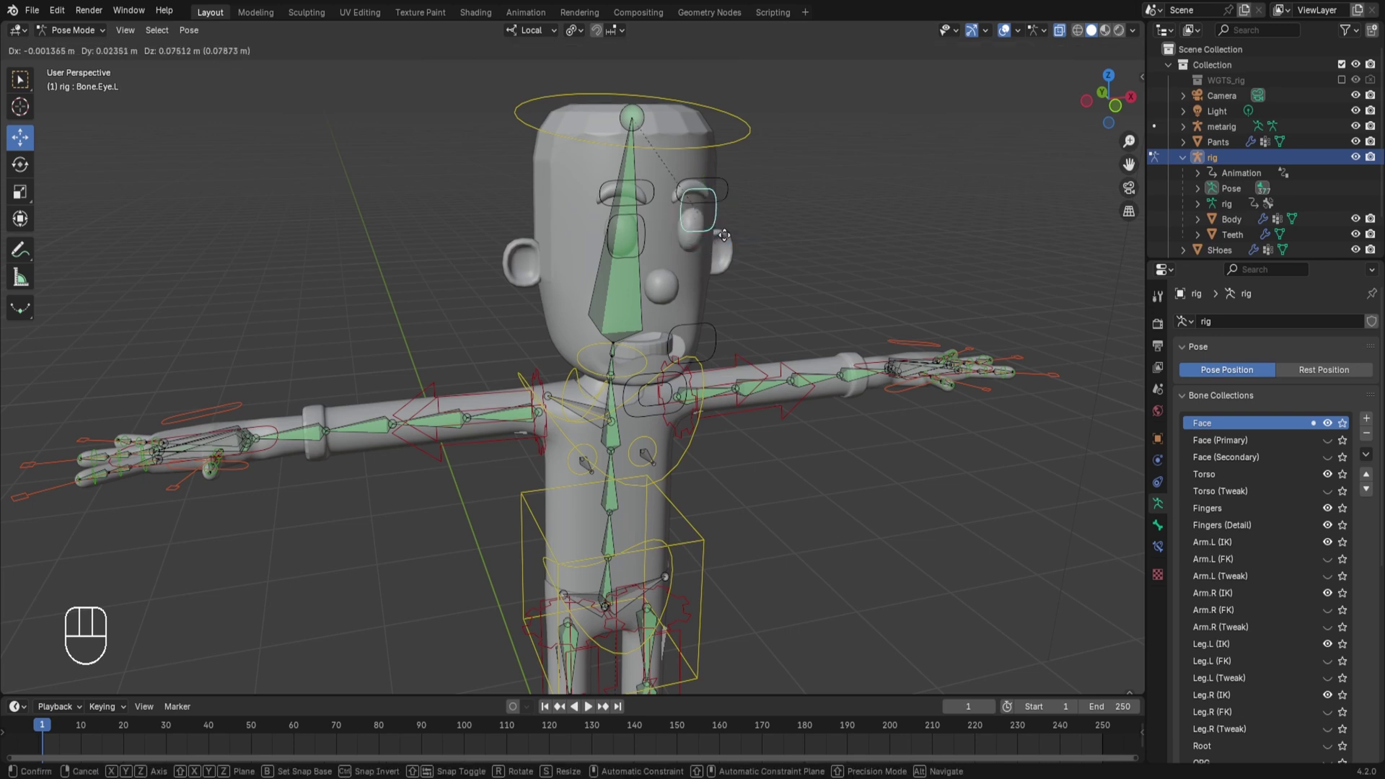
right_click(728, 244)
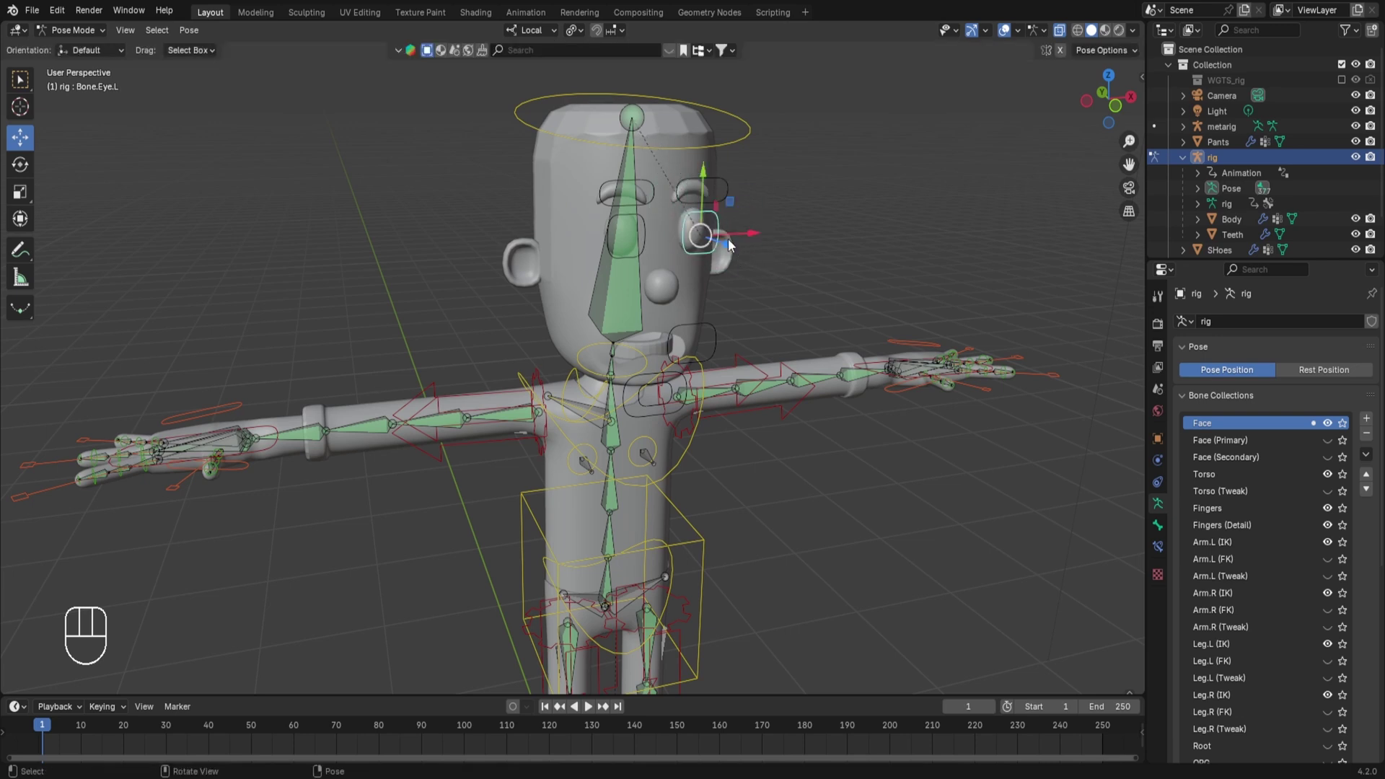
left_click(743, 113)
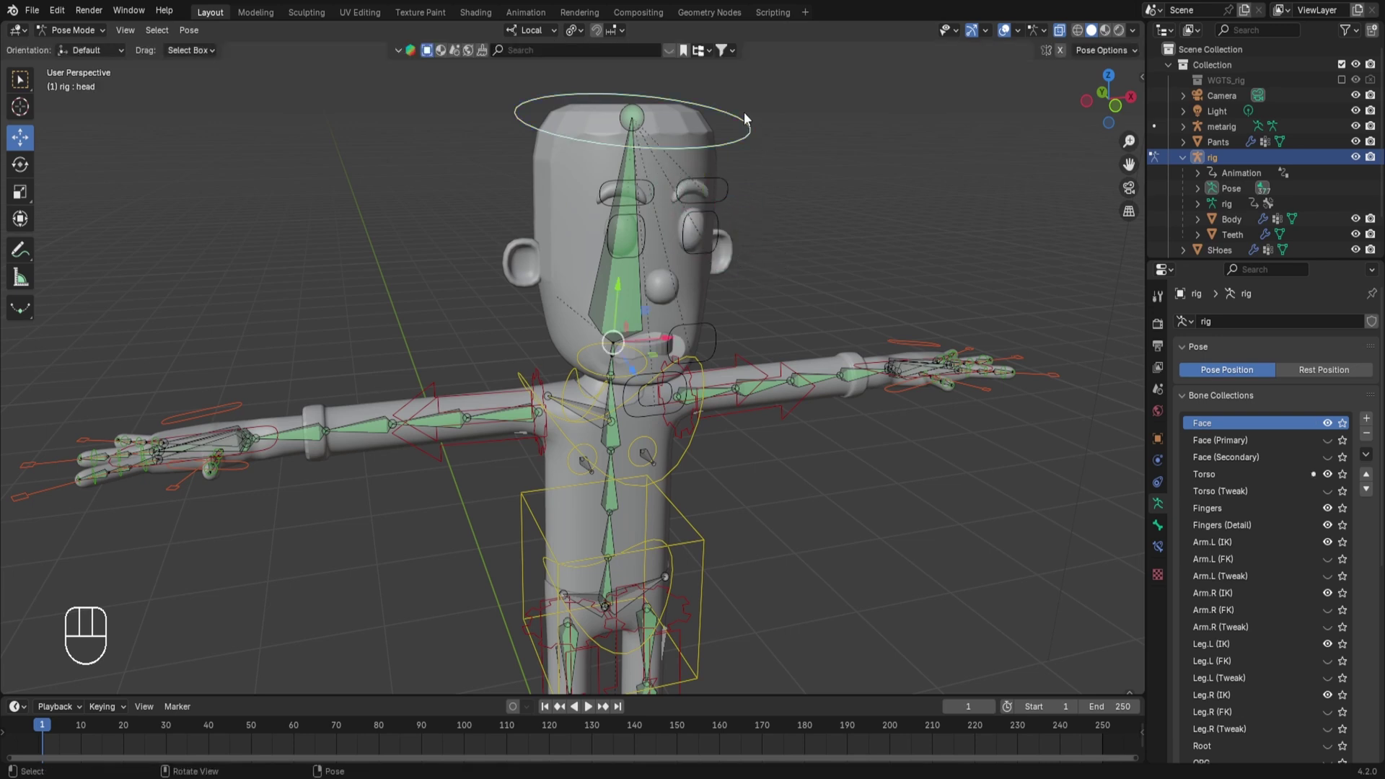
key("r")
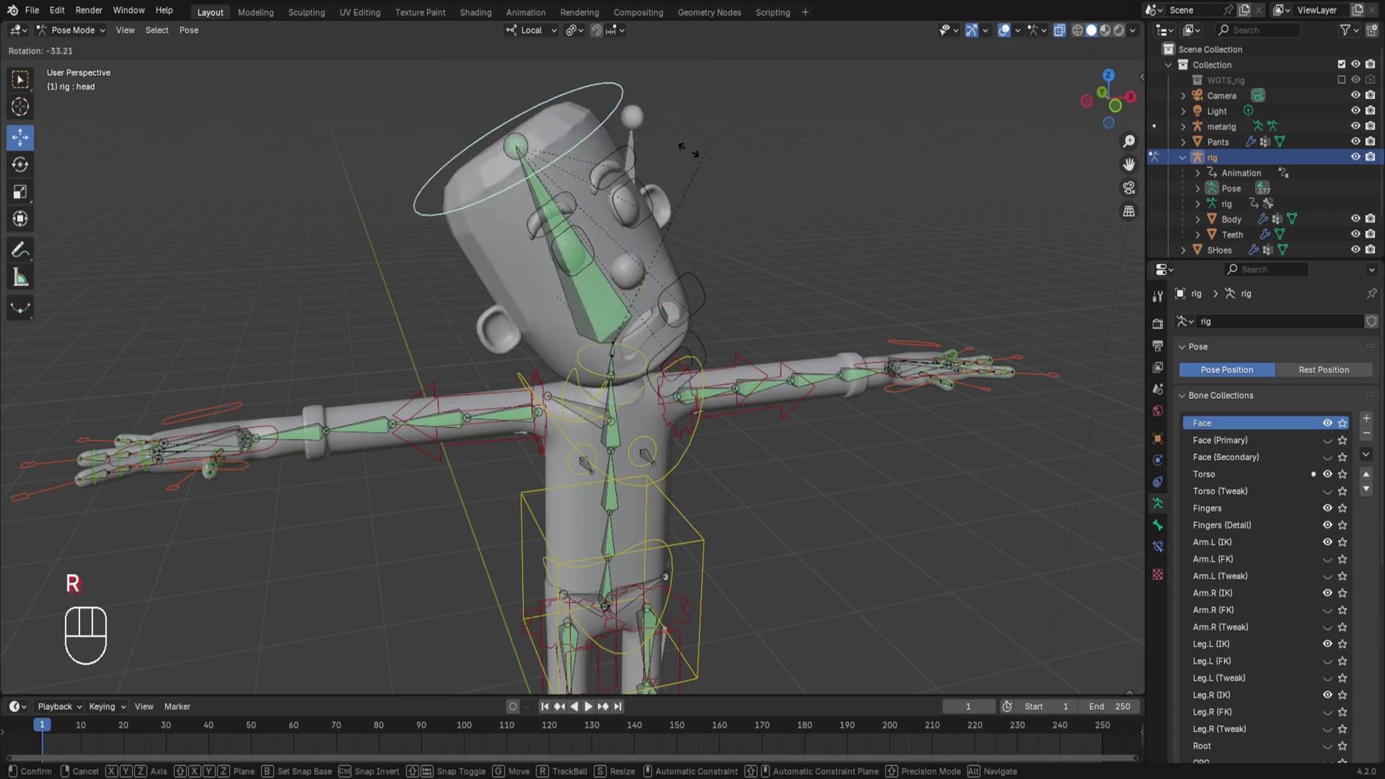
key("r")
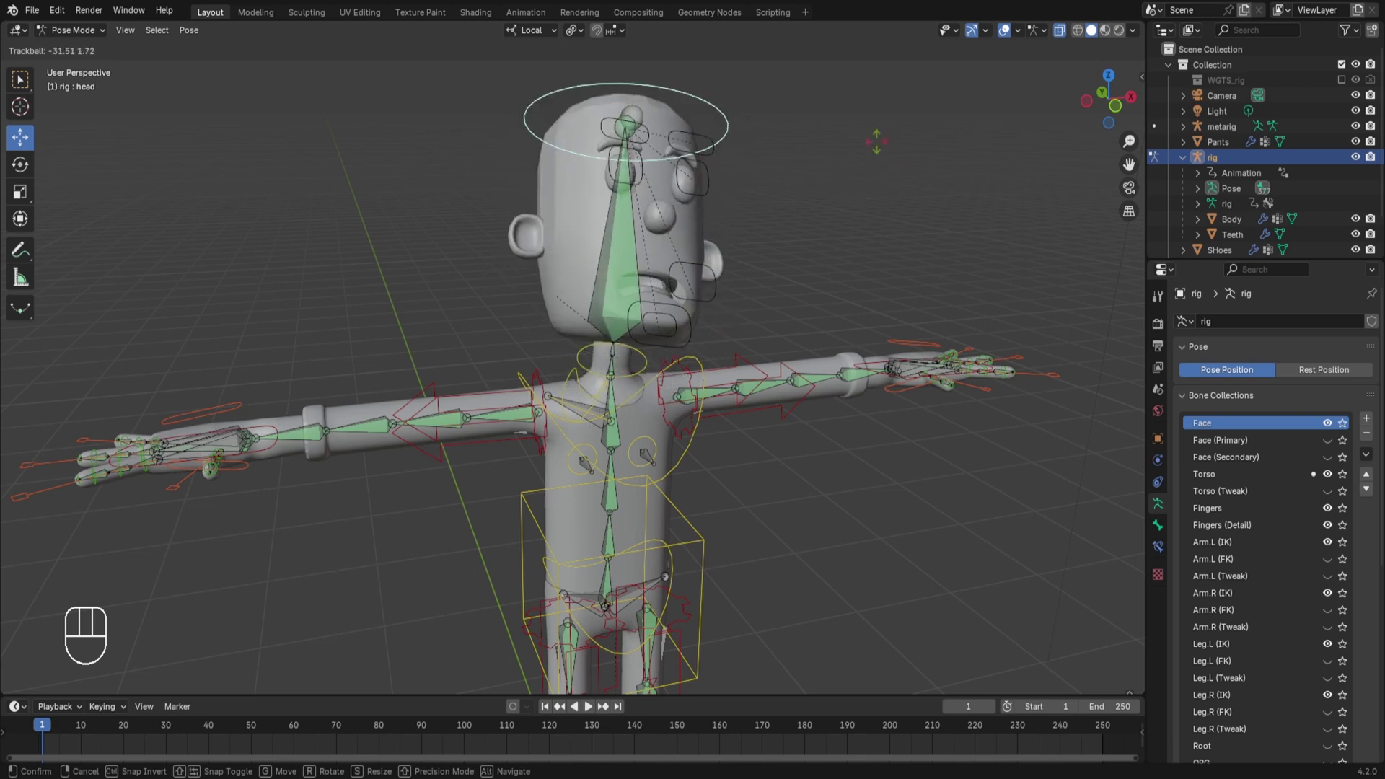
right_click(608, 297)
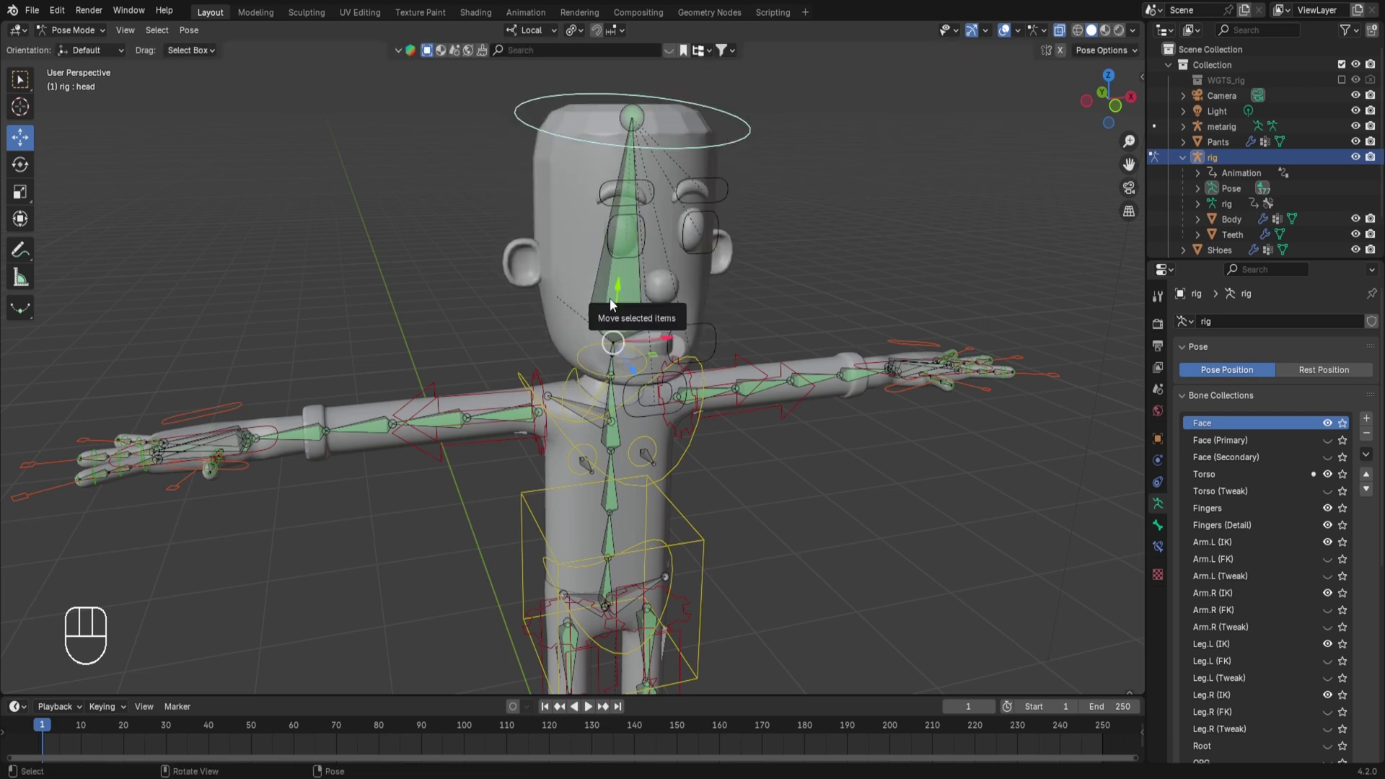
left_click(608, 276)
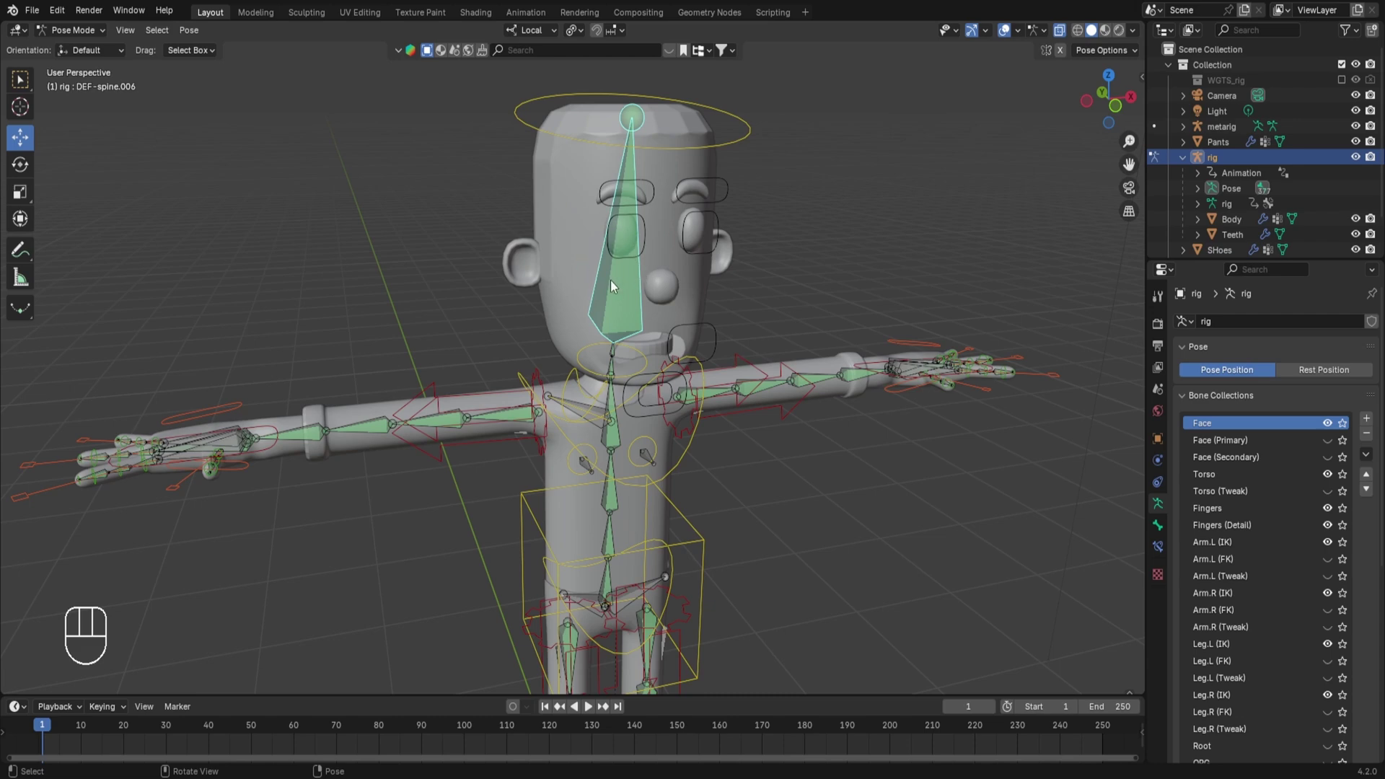
key("ctrl+Tab")
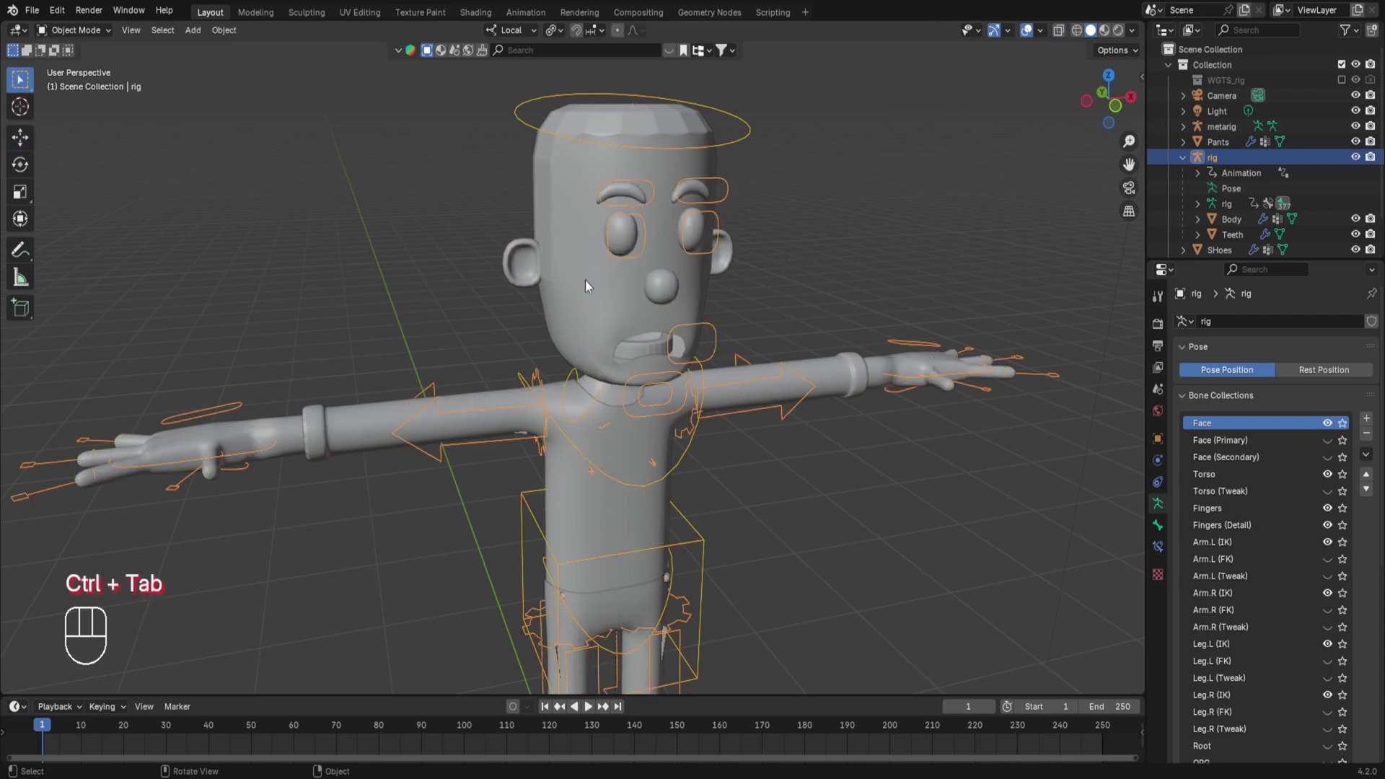
Step: Open the Body mesh in Edit Mode, view the face from the front, and select both eyes and eyebrows
left_click(586, 281)
key("Tab")
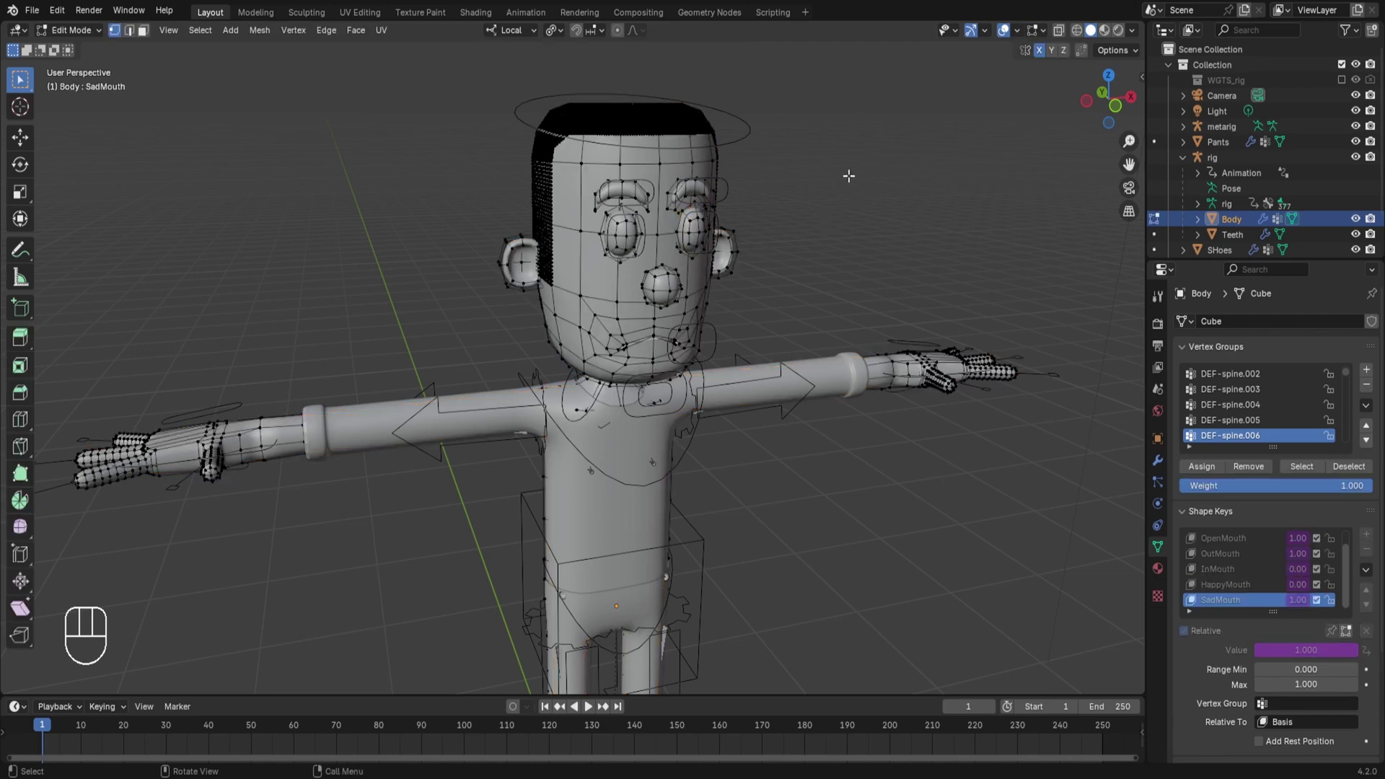
scroll(891, 265, "up", 1)
middle_click_drag(995, 289, 956, 284)
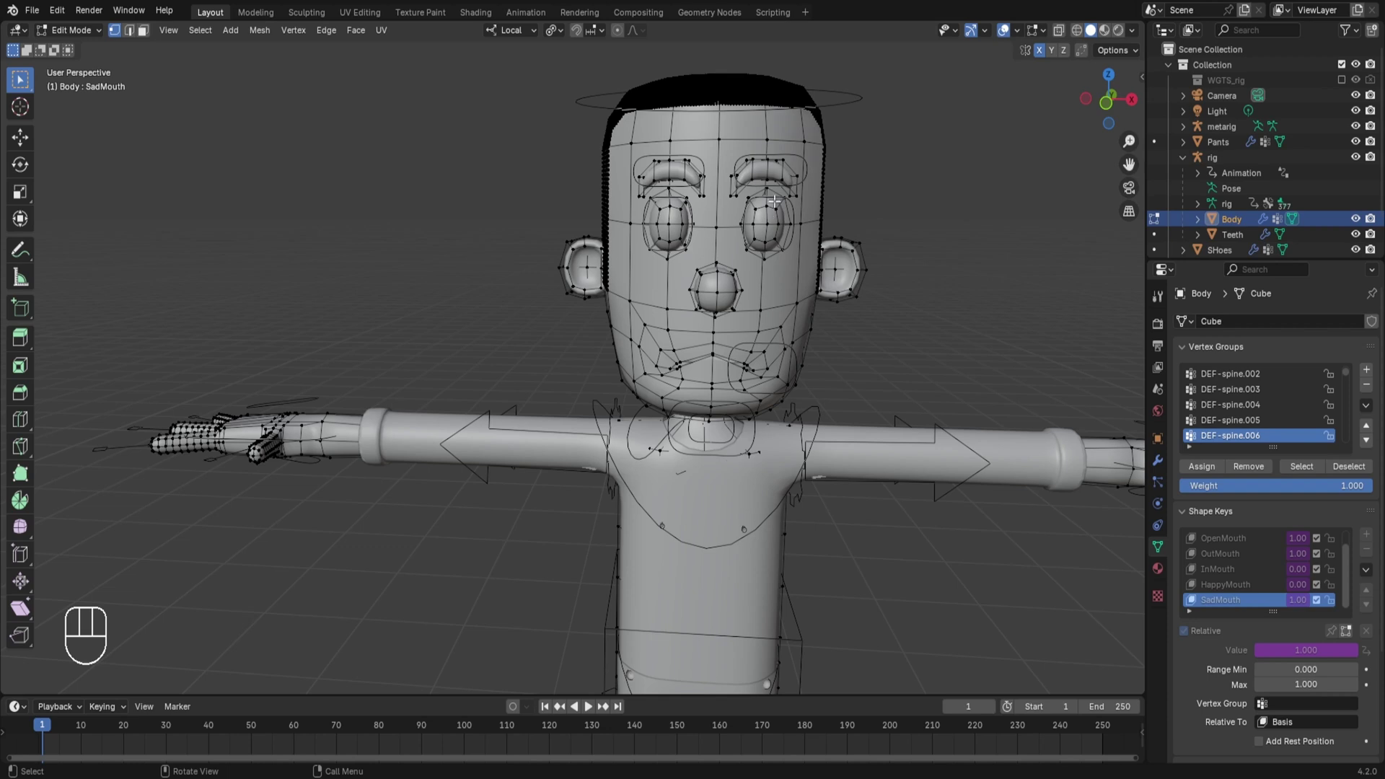
key("l")
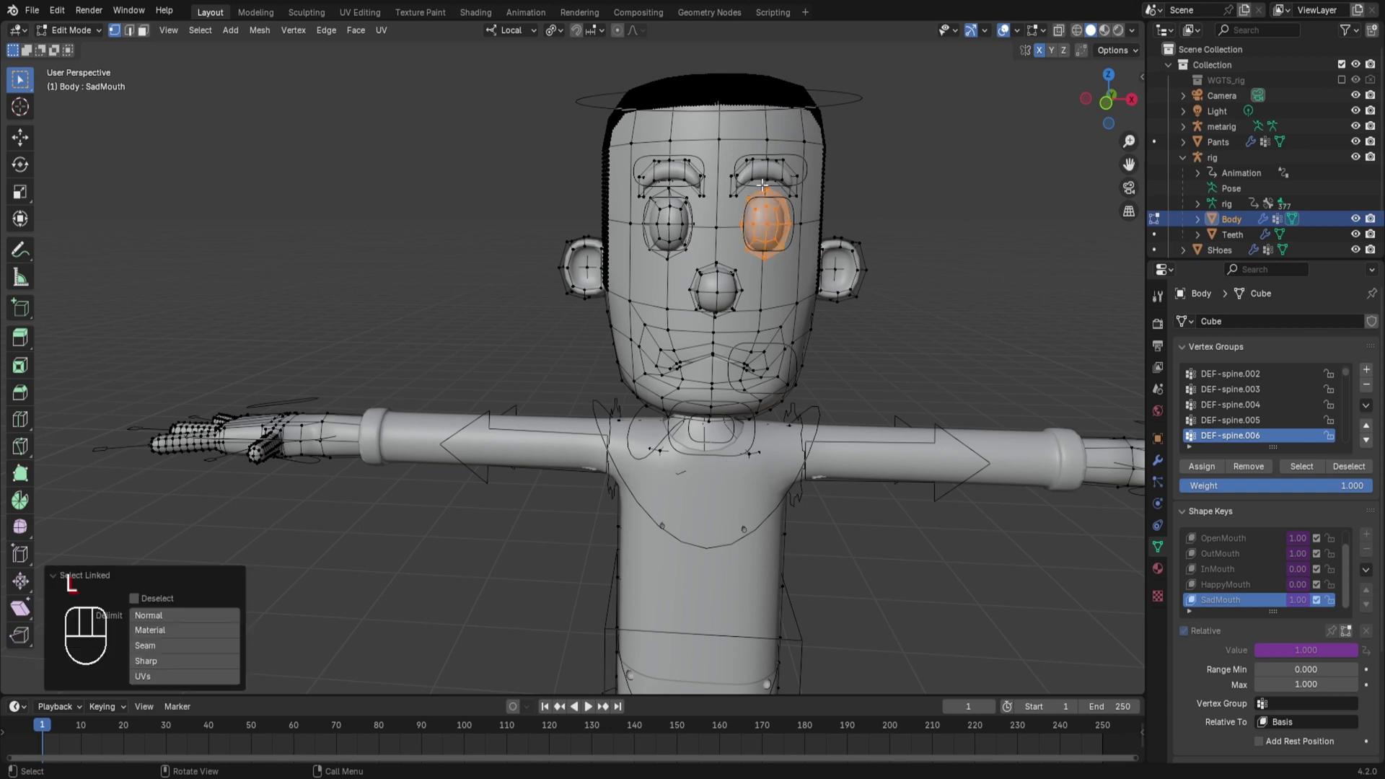
key("l")
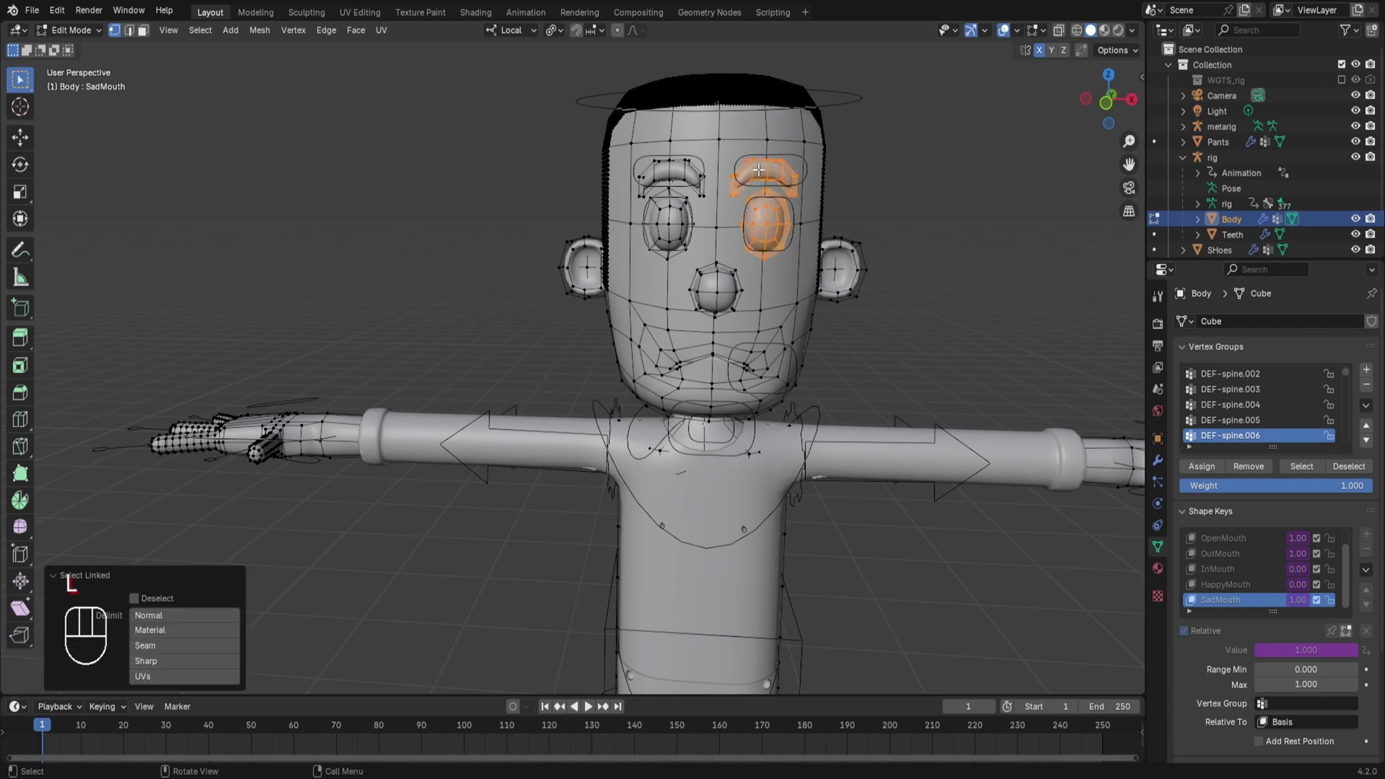
key("l")
key("l")
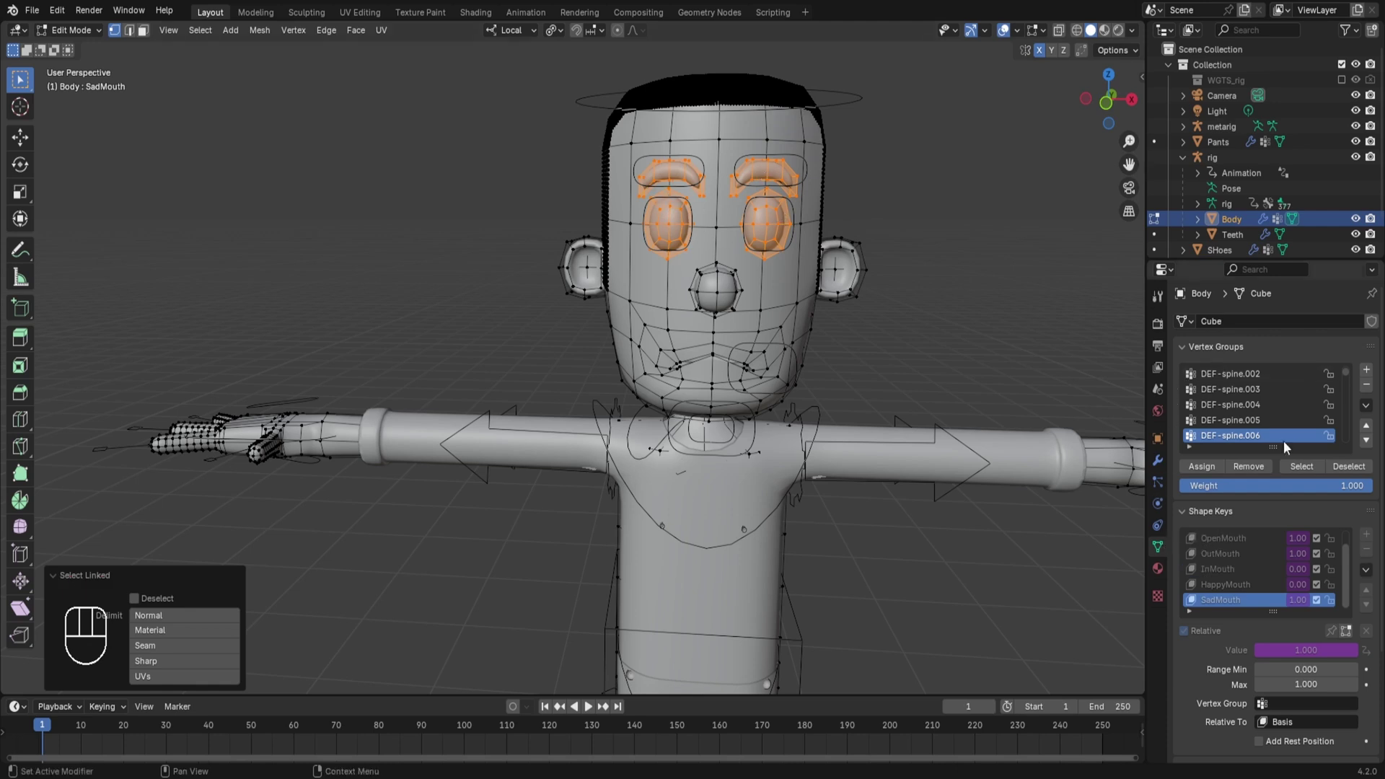
scroll(1262, 433, "down", 1)
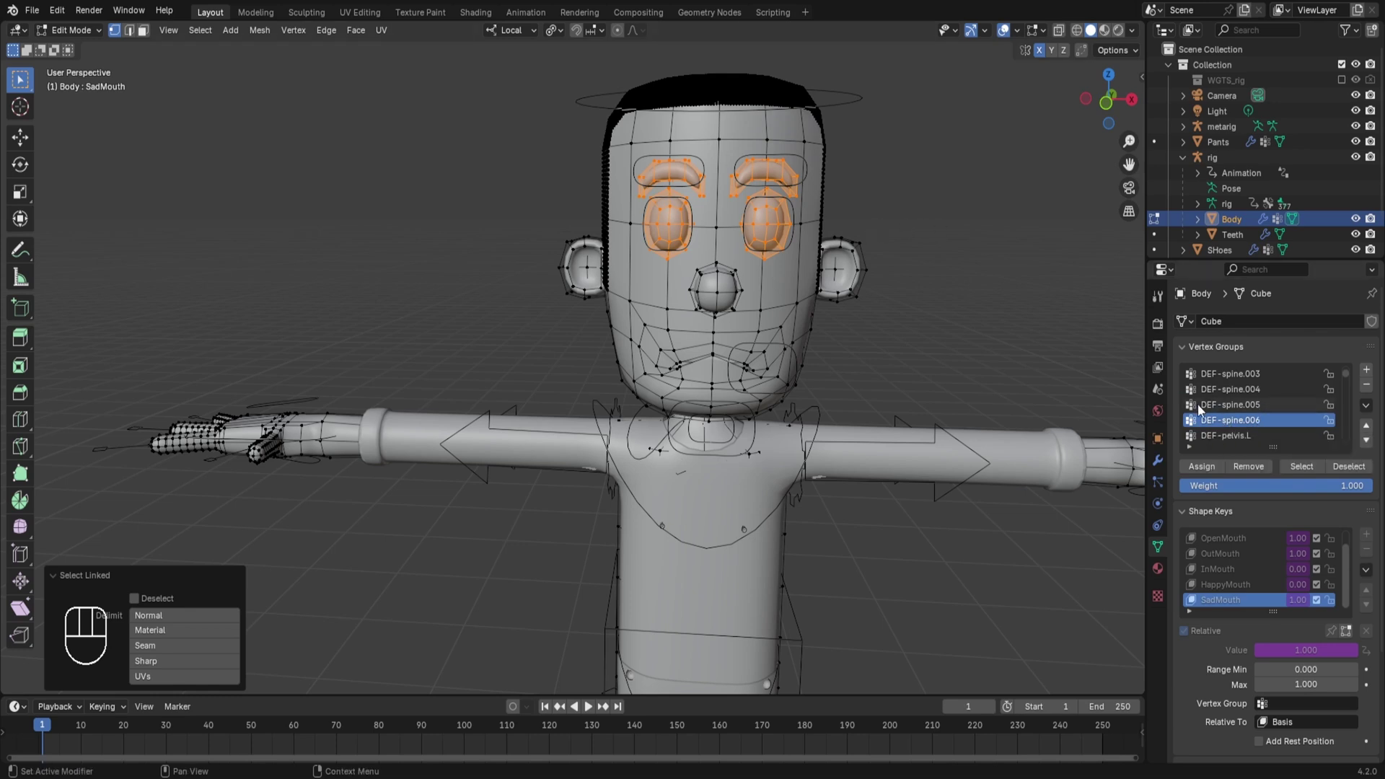
Step: Remove the eyes and brows from DEF-spine.006, then assign one eye to a new Eye.L group
left_click(1247, 467)
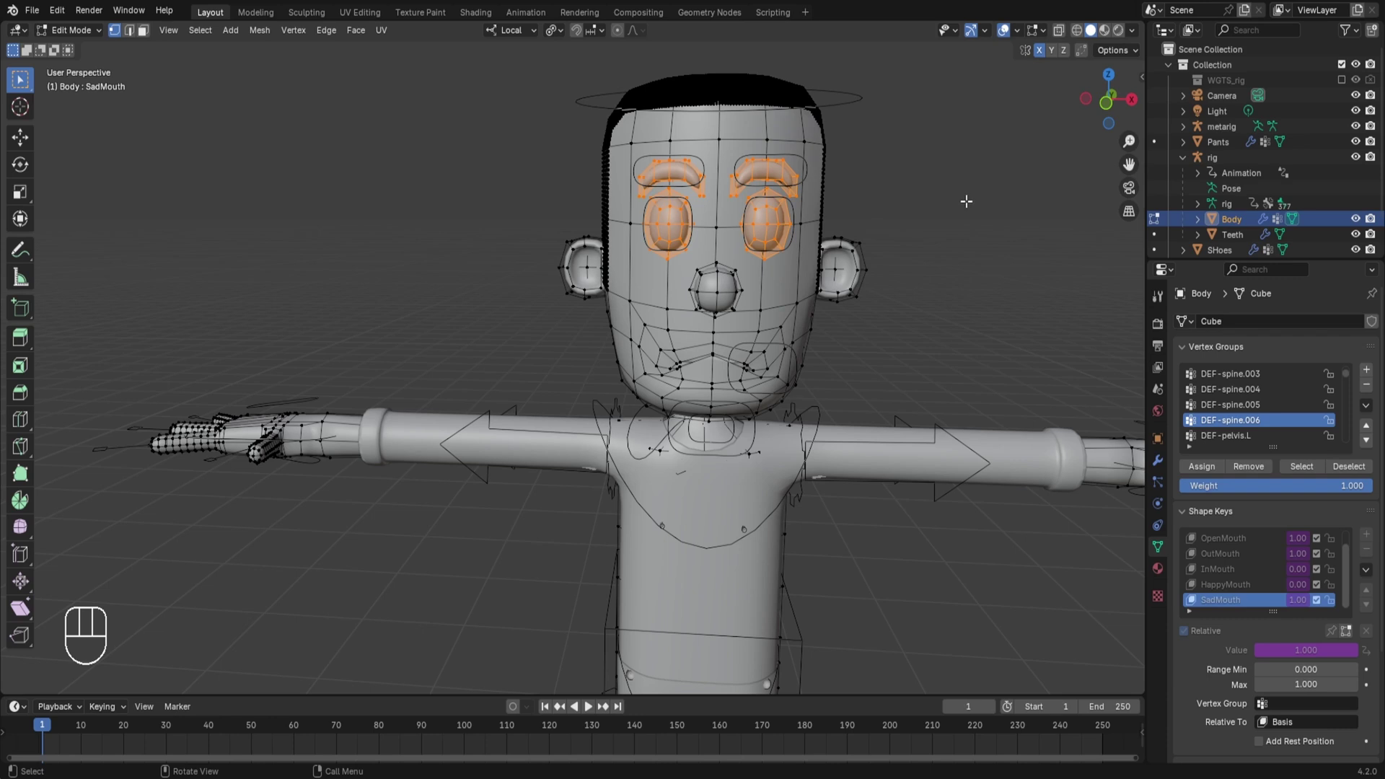
key("alt+a")
key("l")
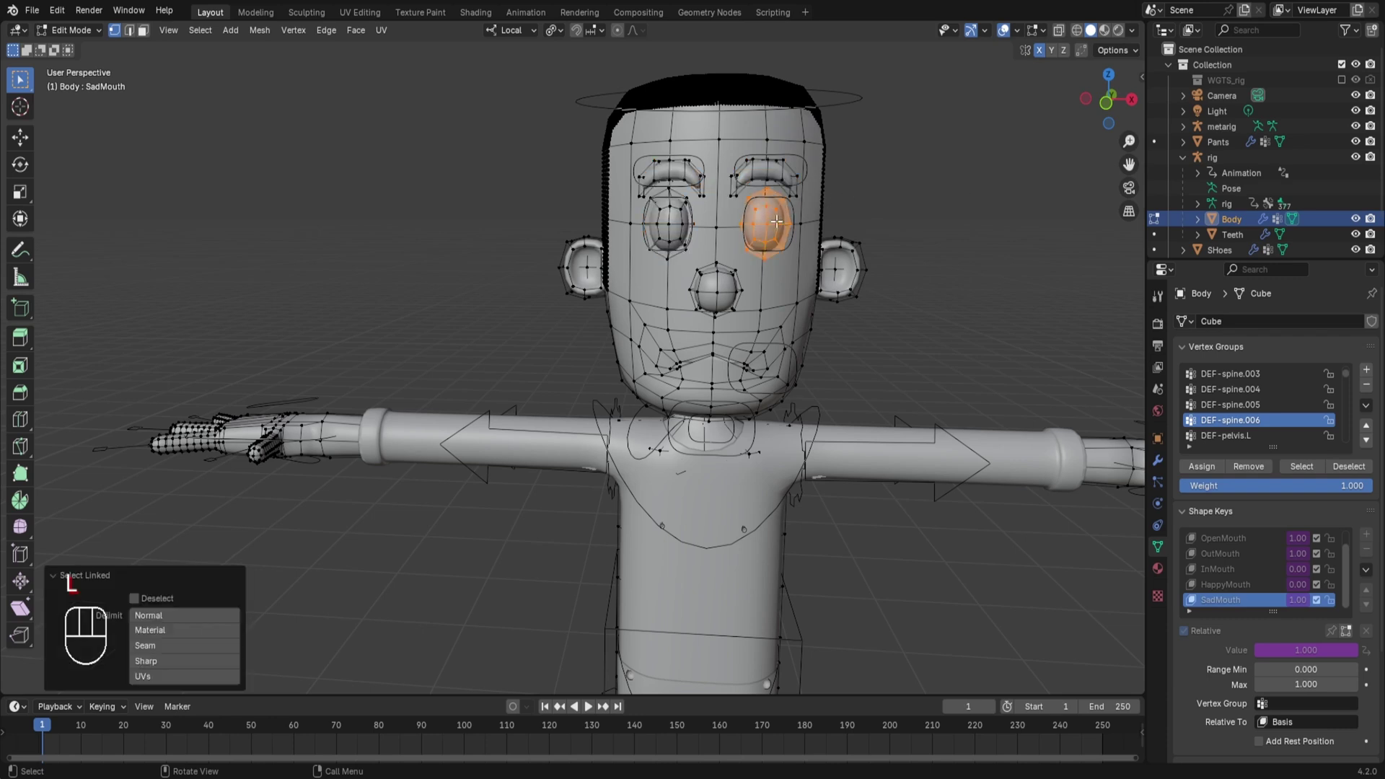
left_click(1365, 369)
double_click(1221, 437)
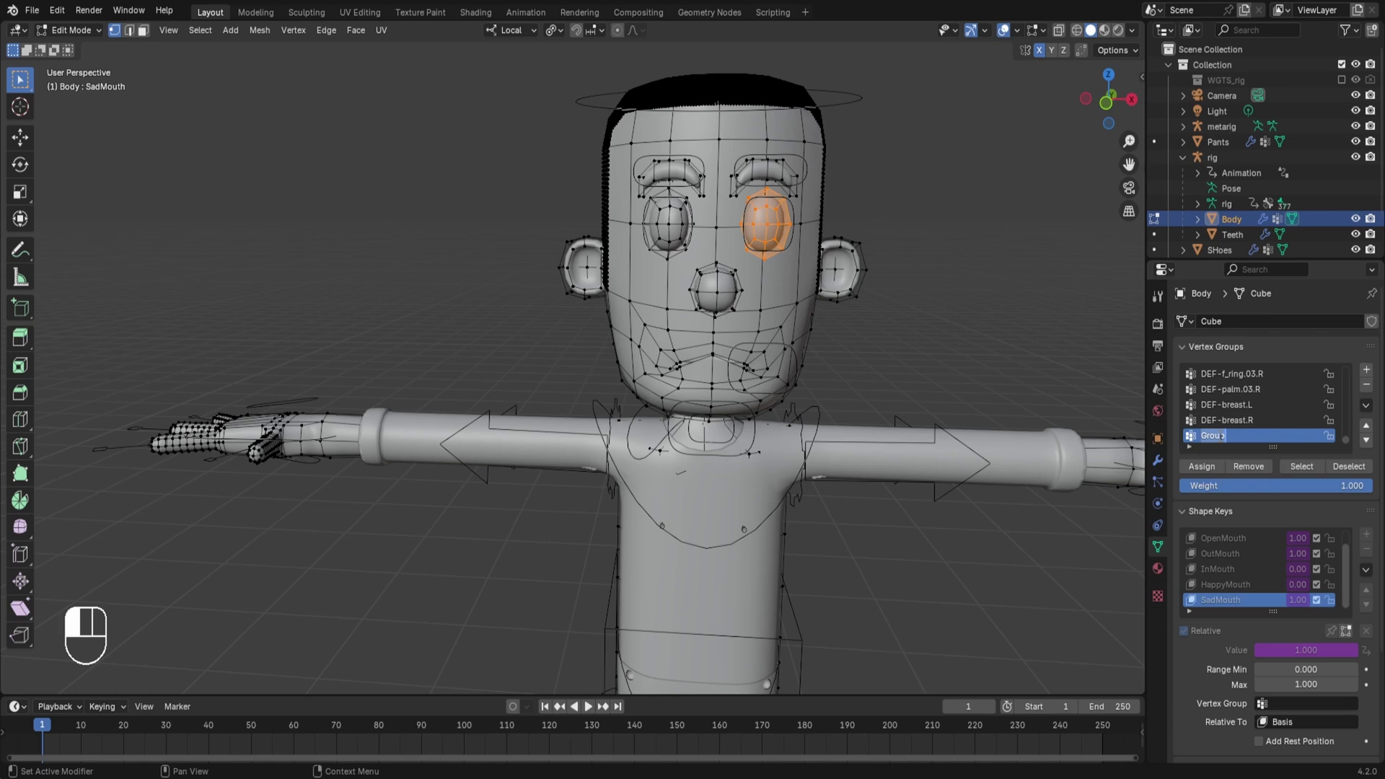
type("Eye.L")
left_click(1219, 435)
left_click(1201, 467)
left_click(939, 192)
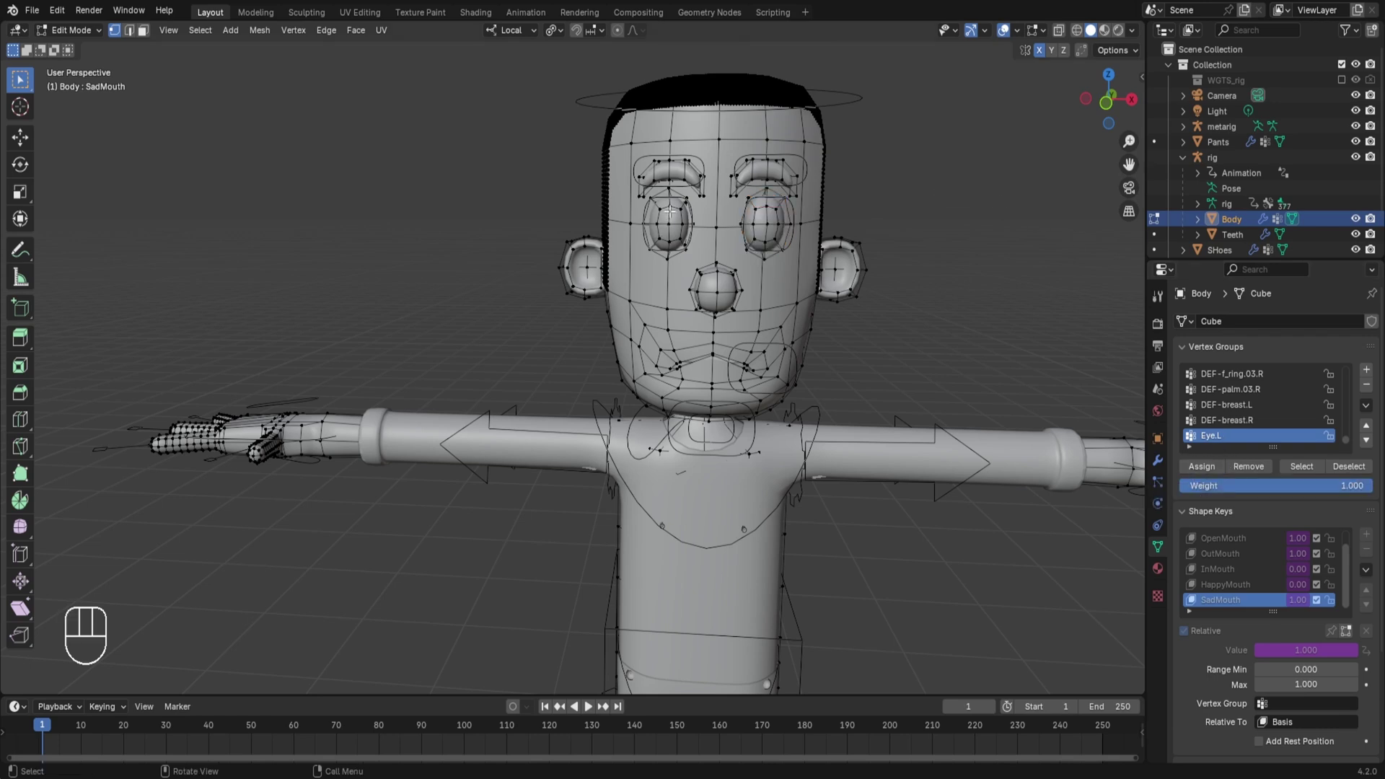
Step: Assign the other eye to a new vertex group named Eye.R
key("l")
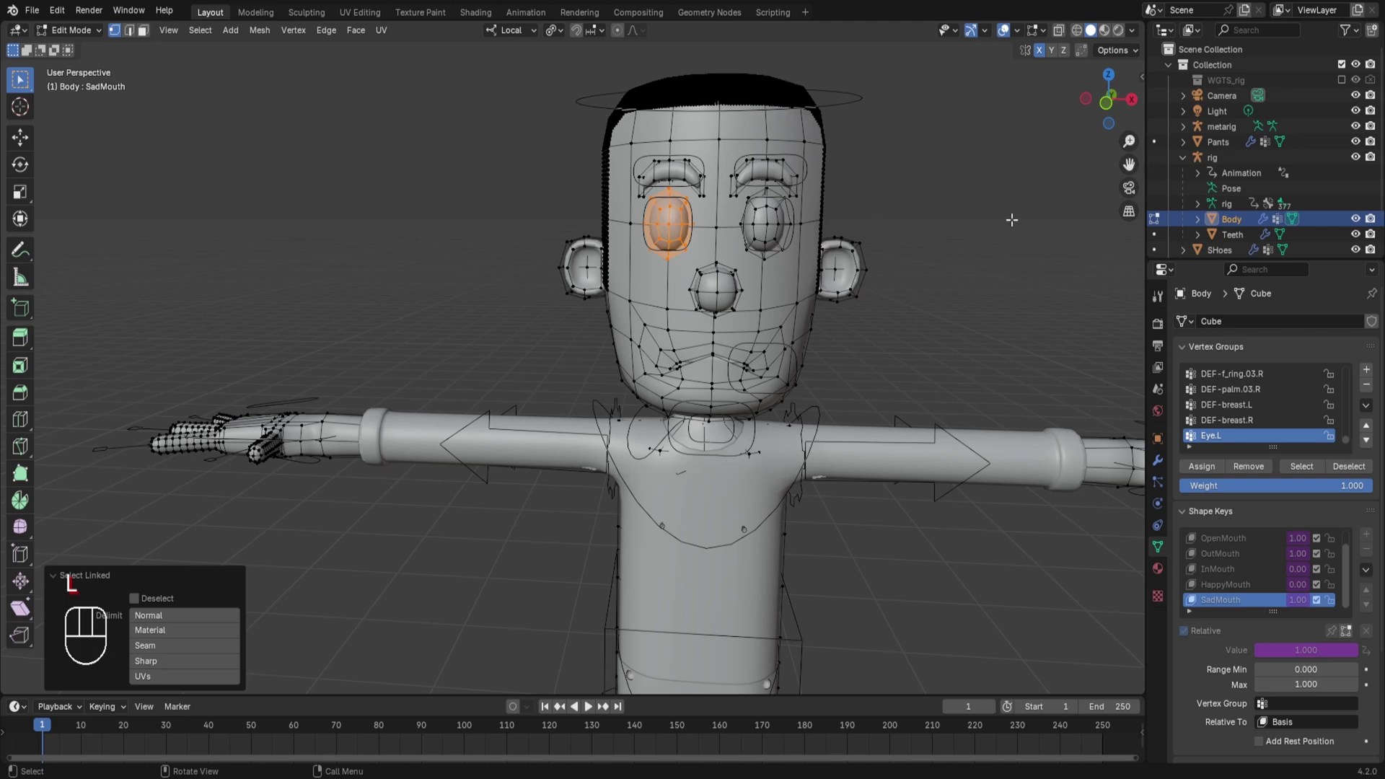
left_click(1365, 369)
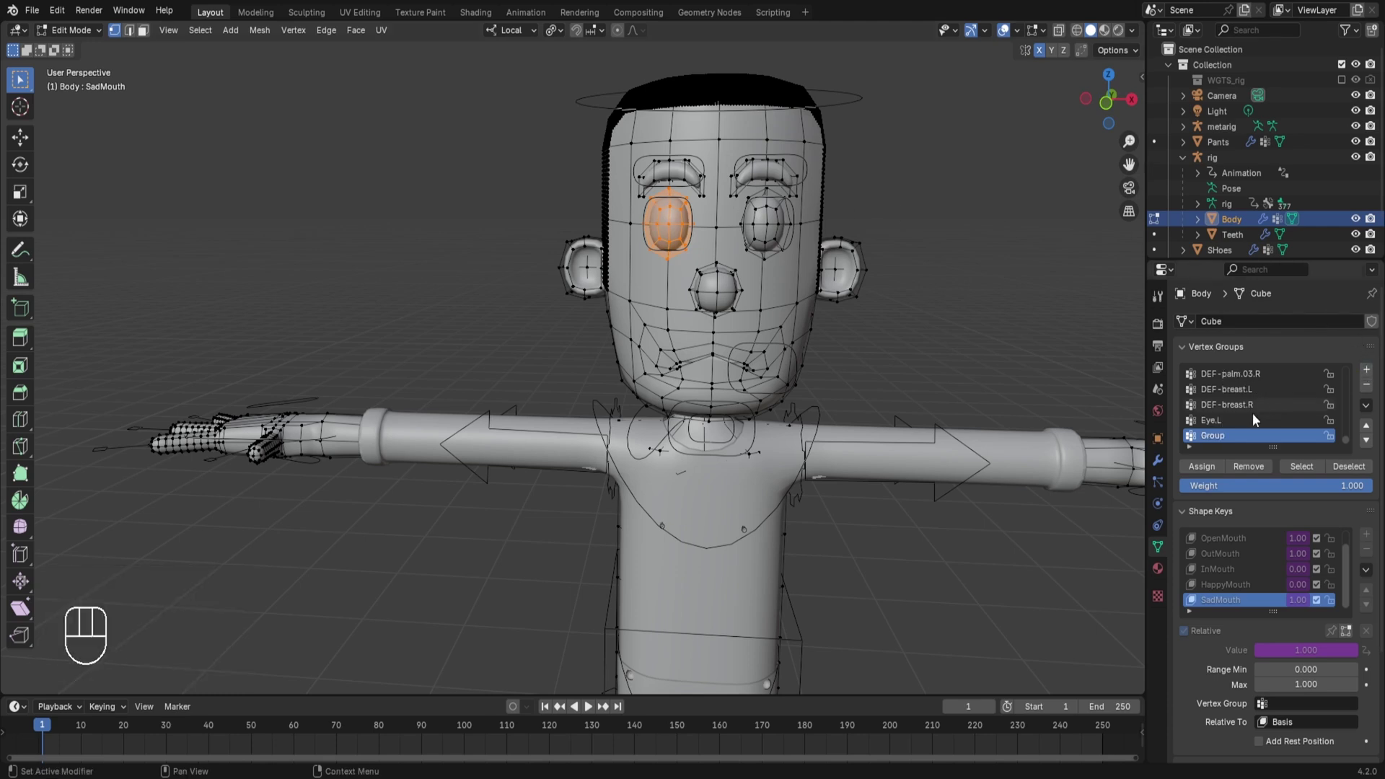
double_click(1210, 436)
type("Eye.R")
left_click(1210, 438)
left_click(1210, 468)
left_click(898, 201)
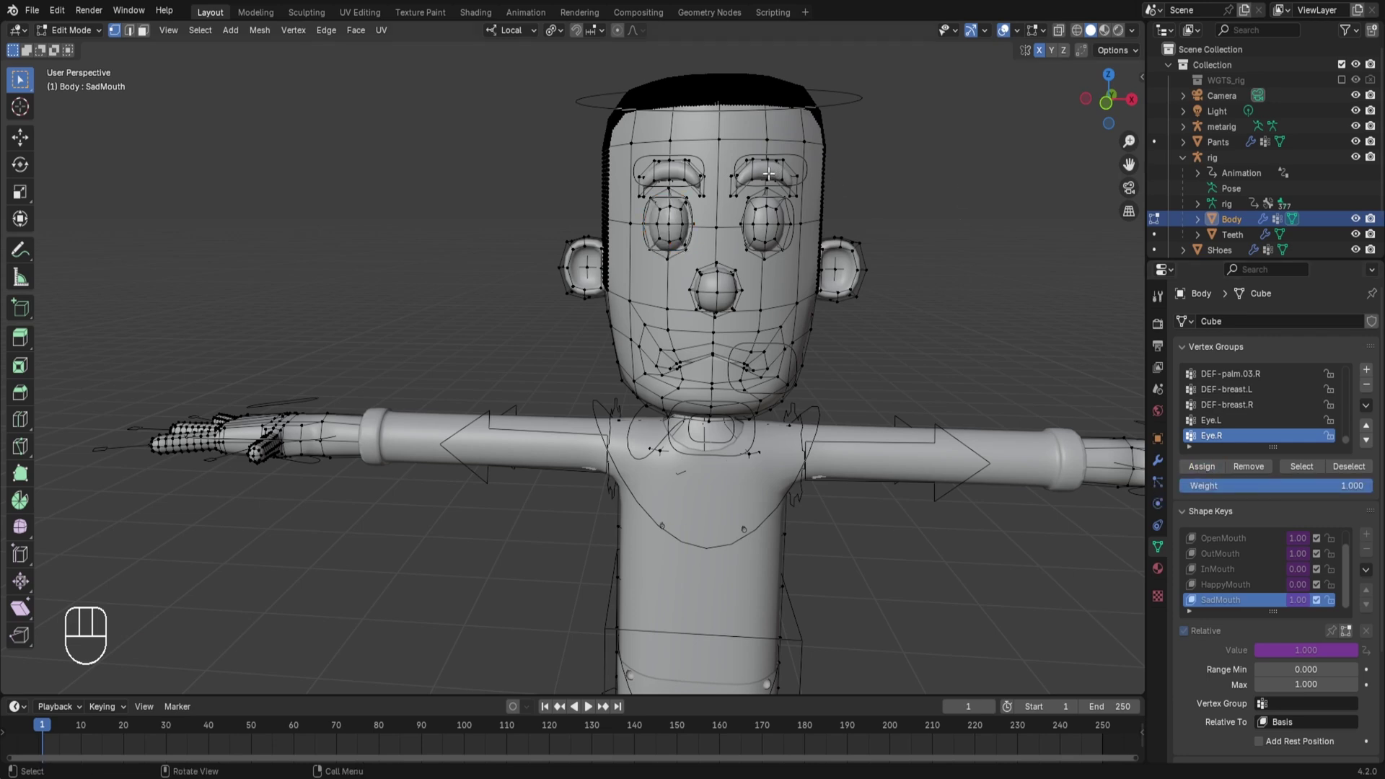
Step: Assign one eyebrow to a new vertex group named Eyebrow.L
key("l")
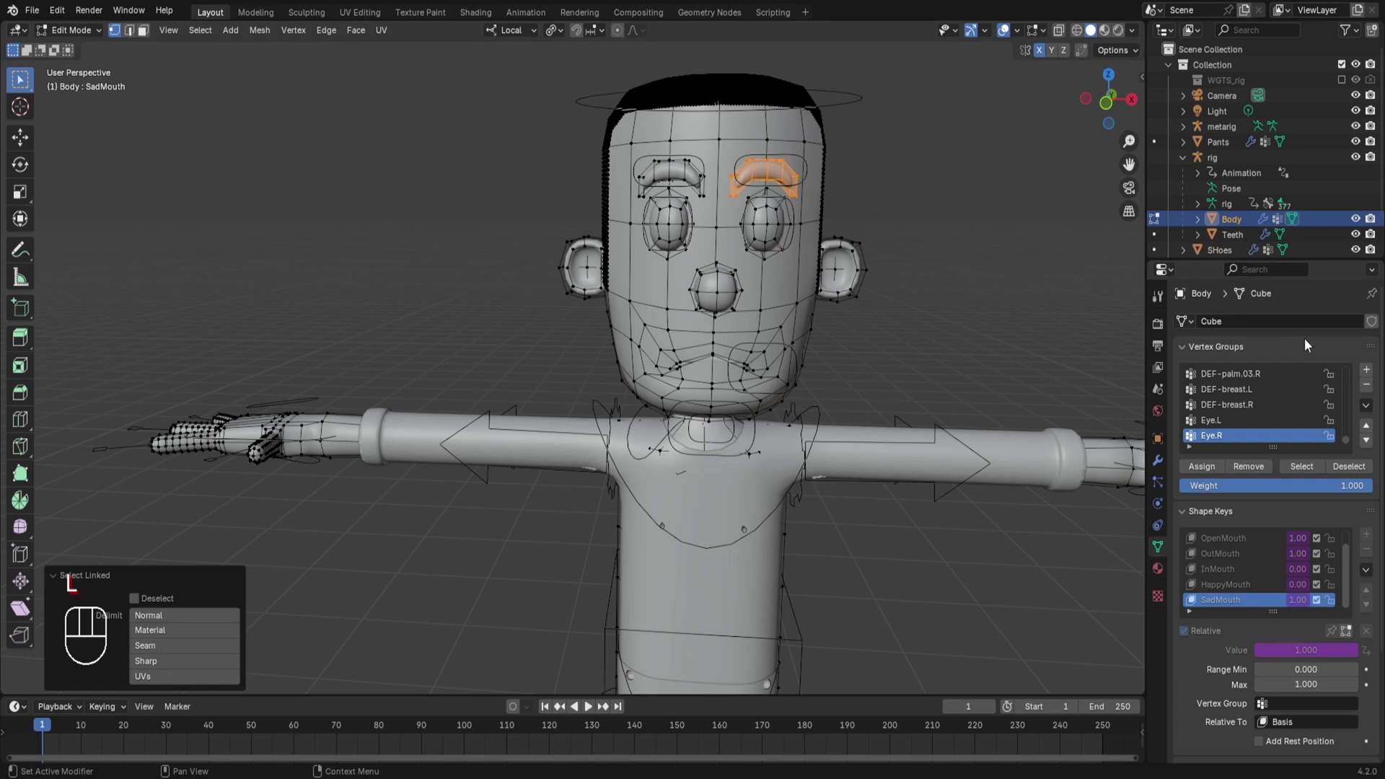
left_click(1365, 369)
double_click(1221, 436)
type("EYe")
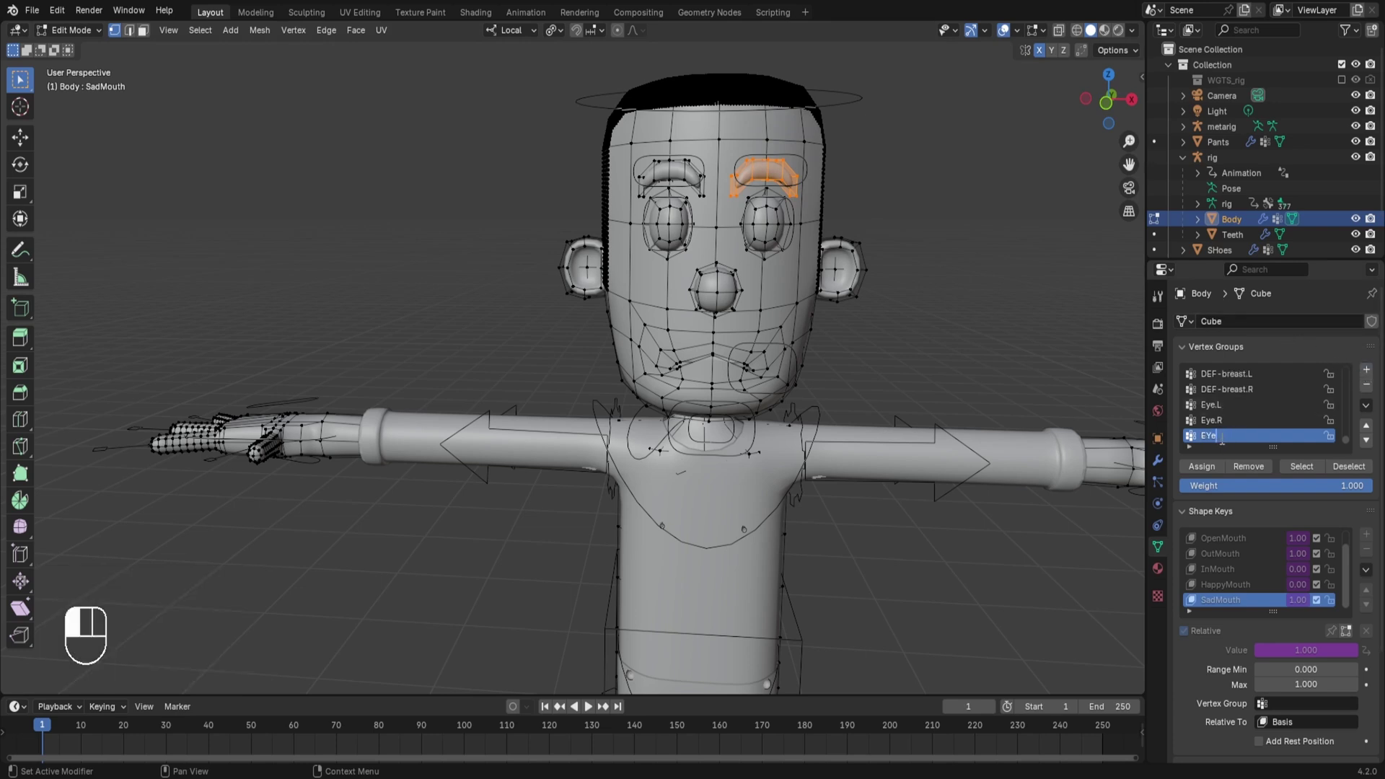
type("brow.L")
key("Return")
left_click(1203, 466)
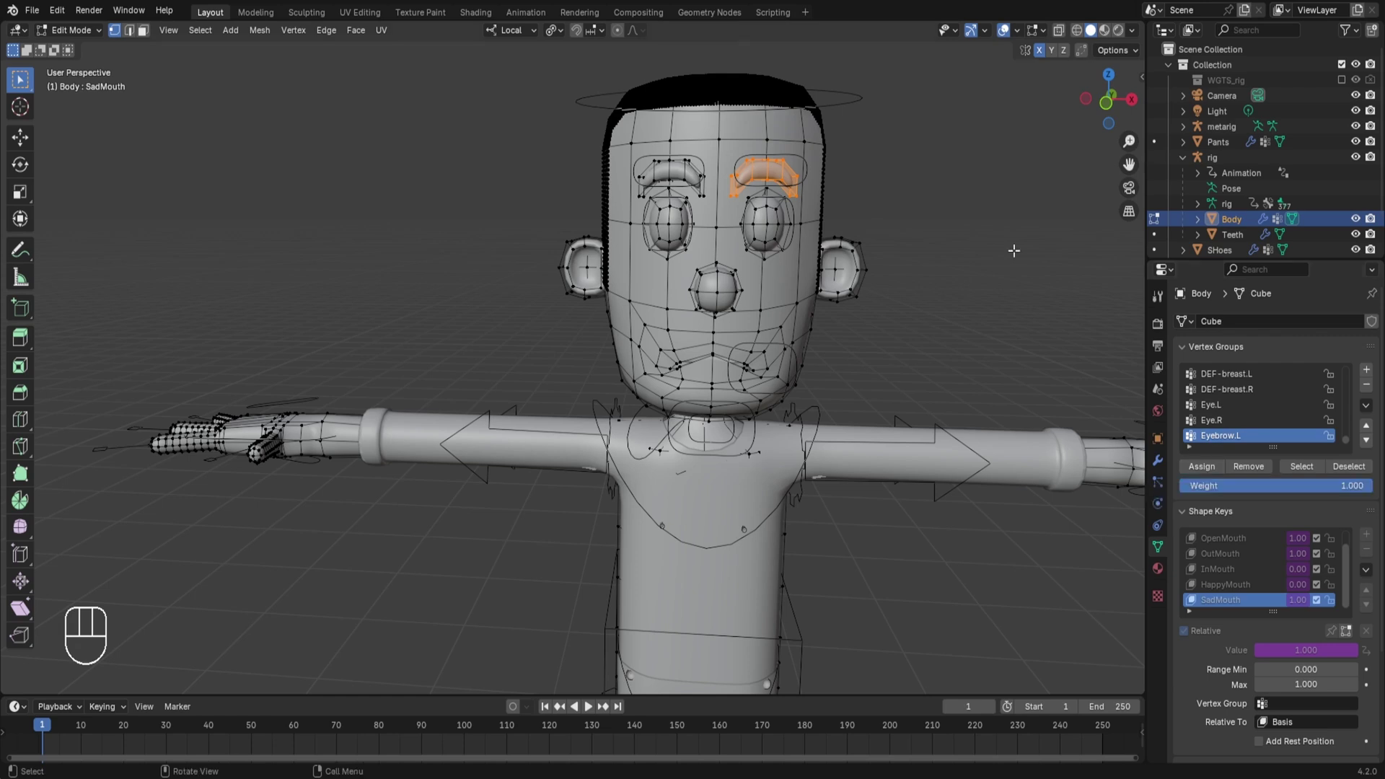
left_click(1015, 251)
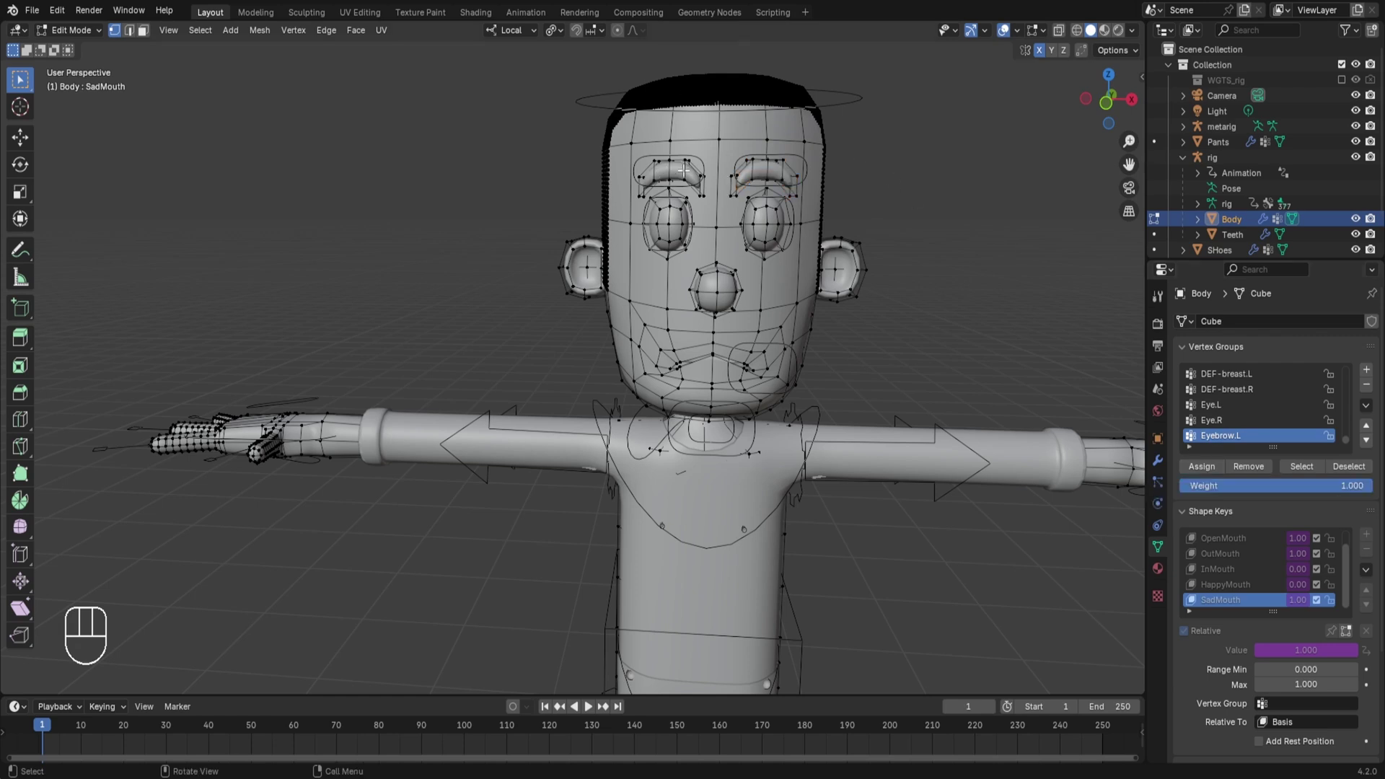
Step: Put the remaining eyebrow into a new vertex group named Eyebrow.R
key("l")
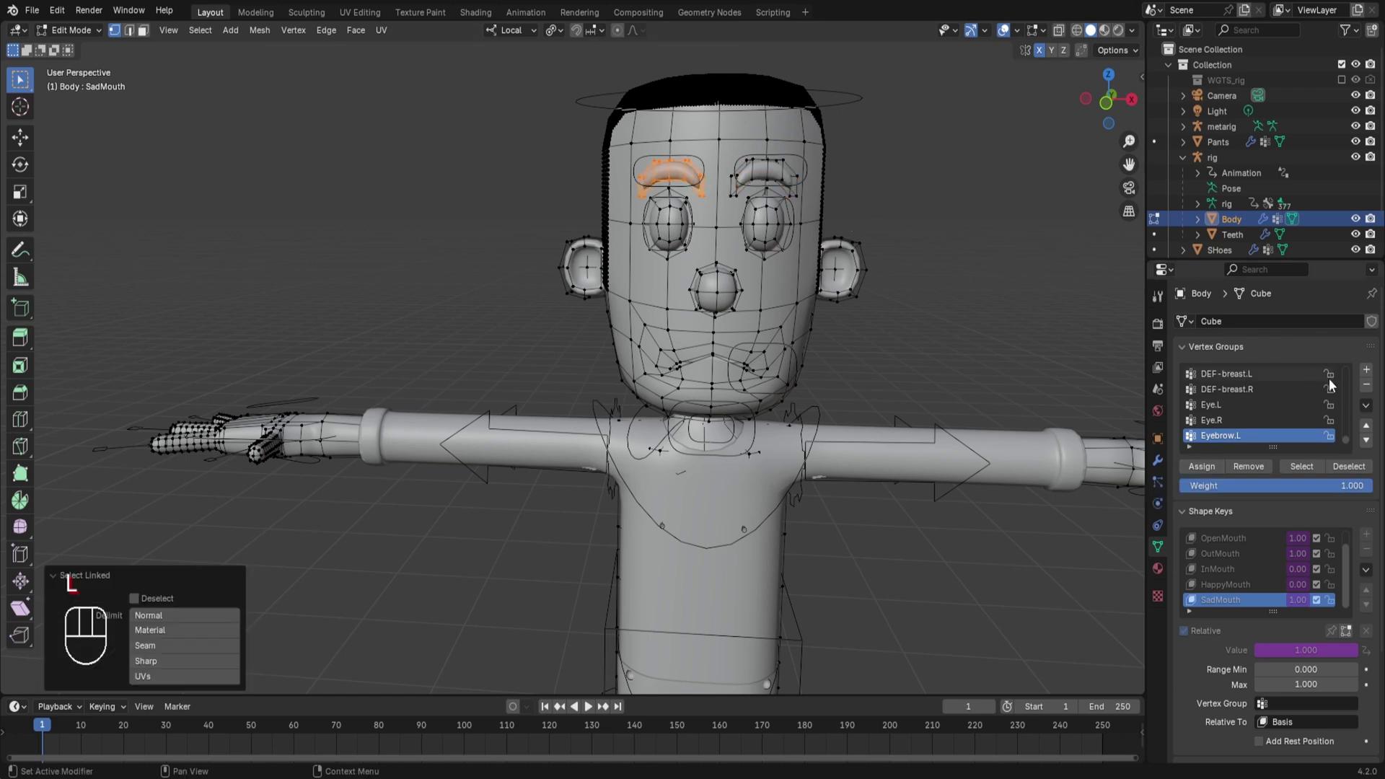
left_click(1365, 369)
double_click(1213, 436)
type("Eye")
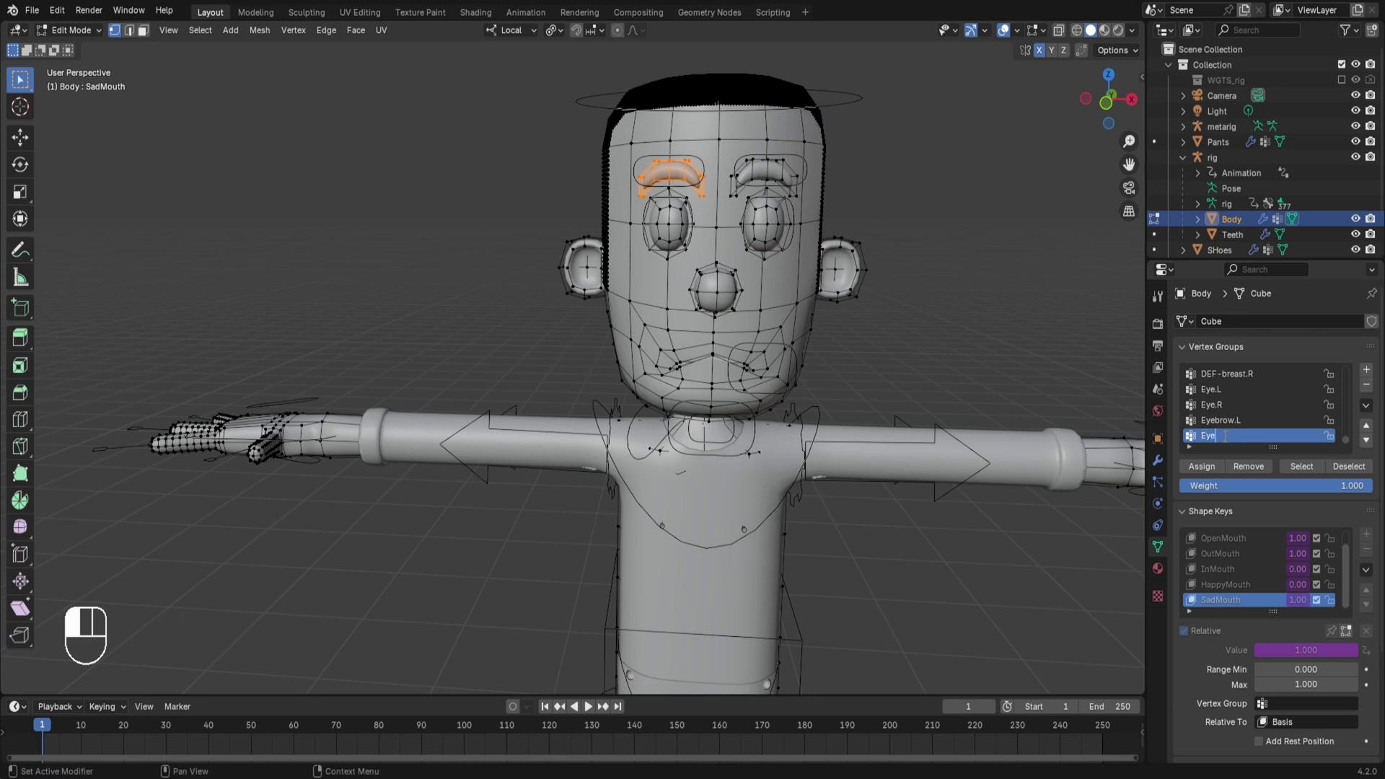
type("brow.R")
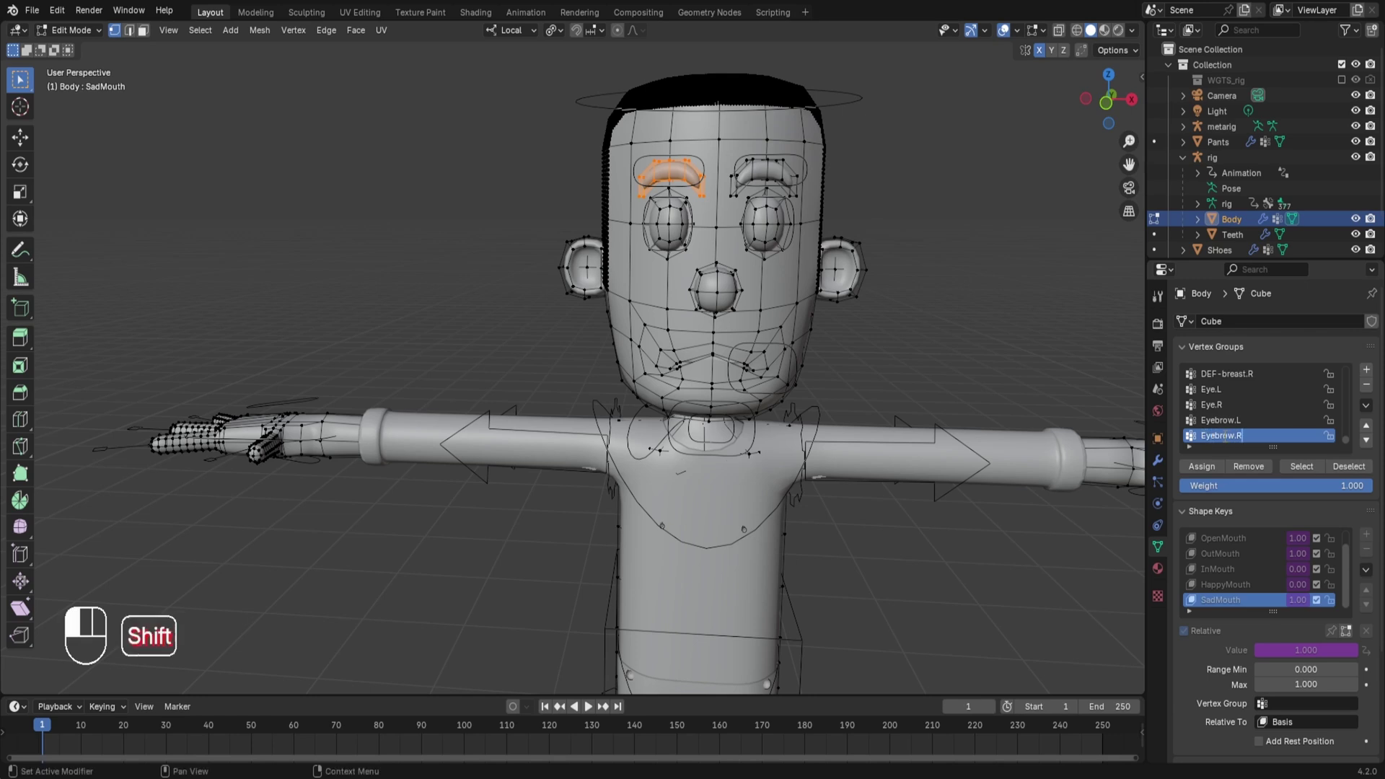
left_click(1202, 466)
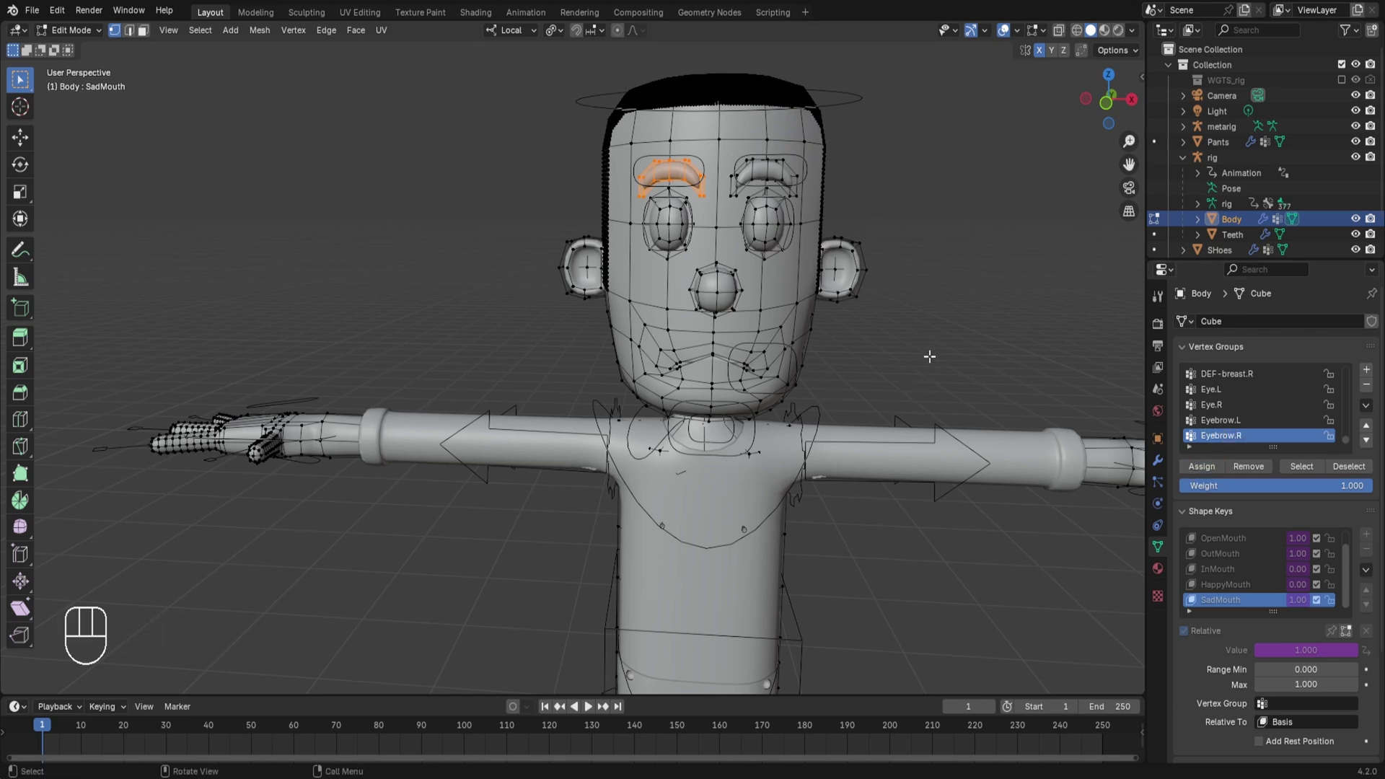
key("Tab")
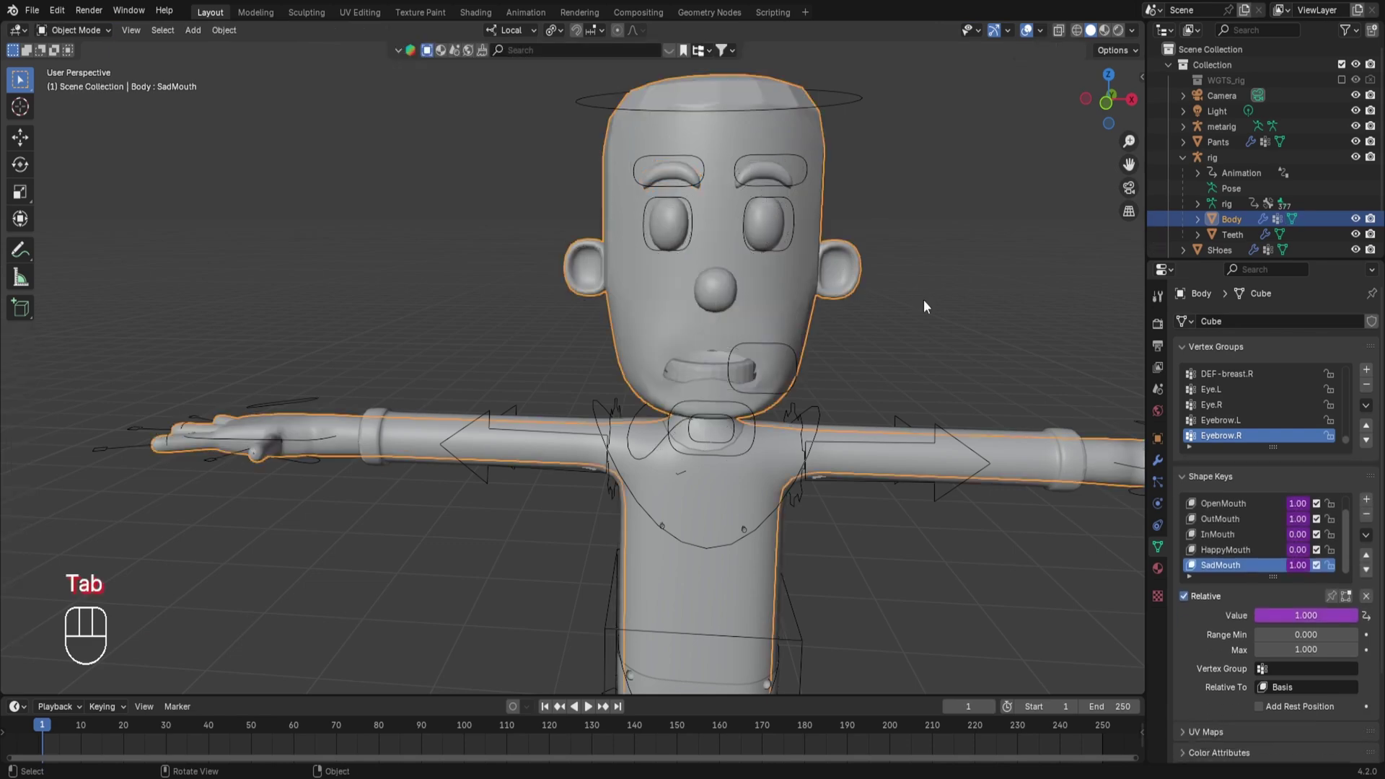
key("ctrl+Tab")
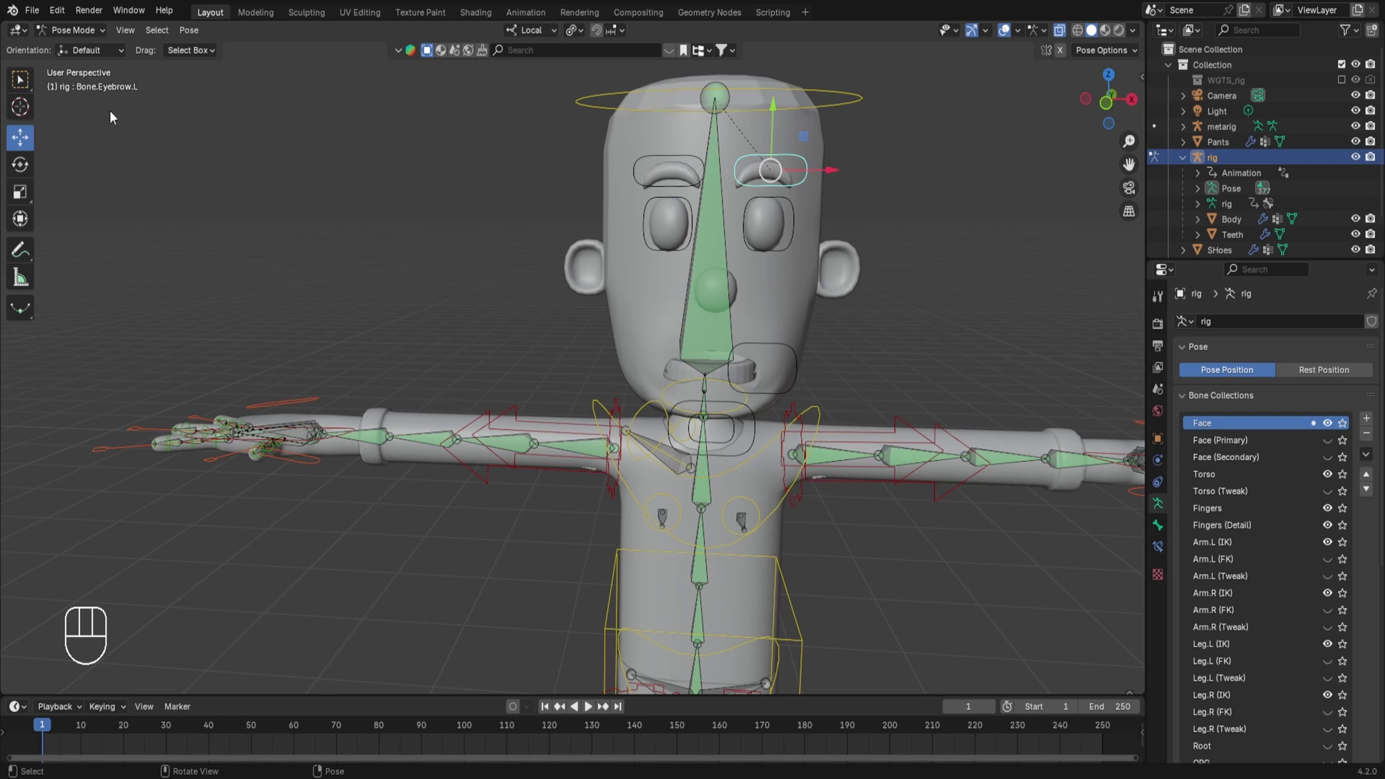
left_click(652, 171)
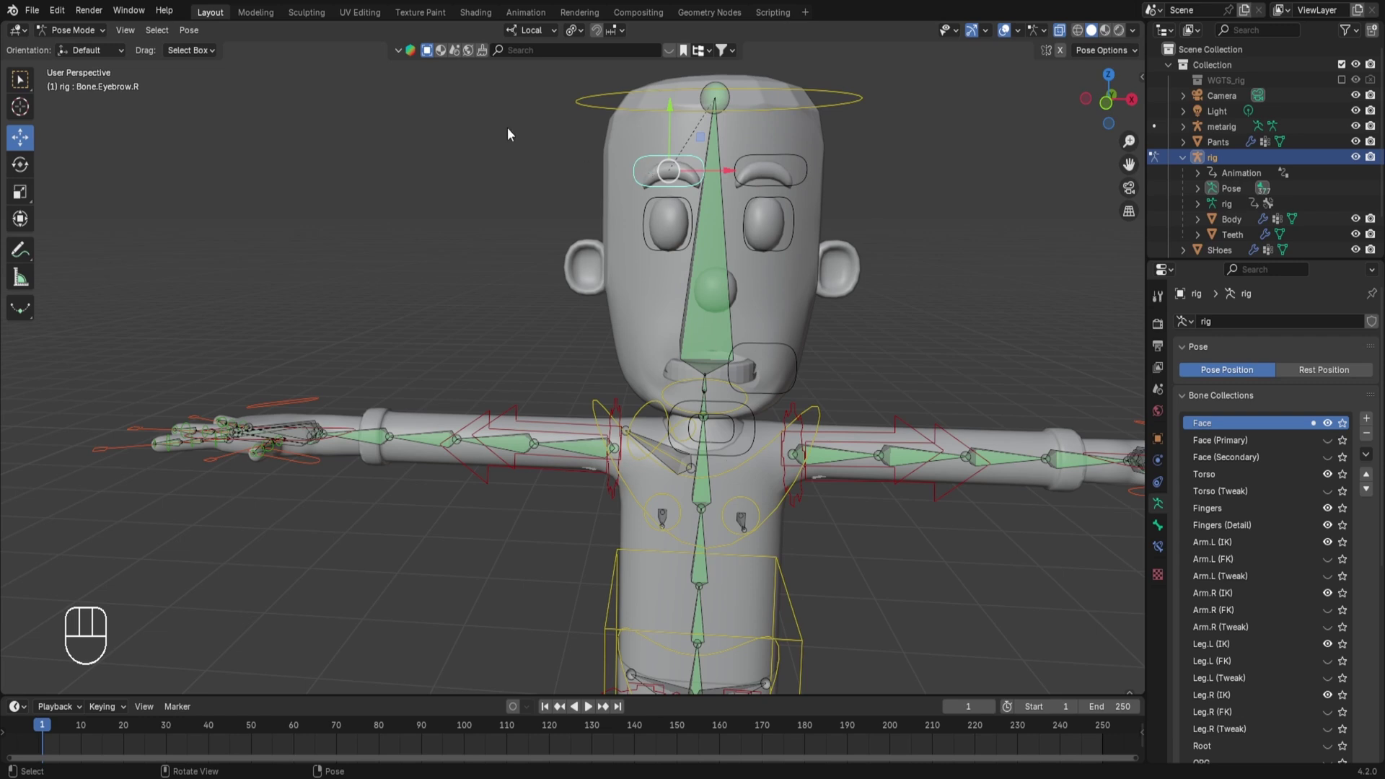
left_click(667, 220)
left_click(770, 225)
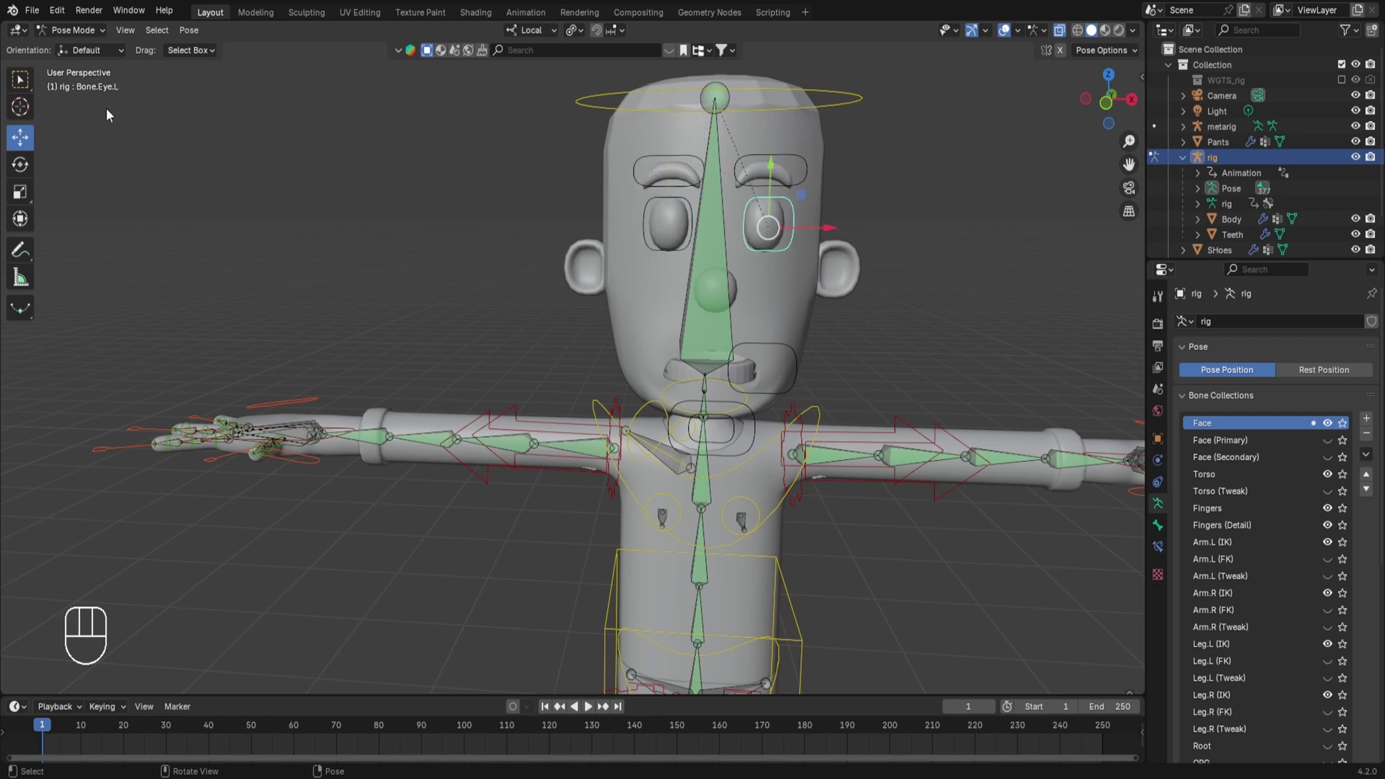
left_click(667, 226)
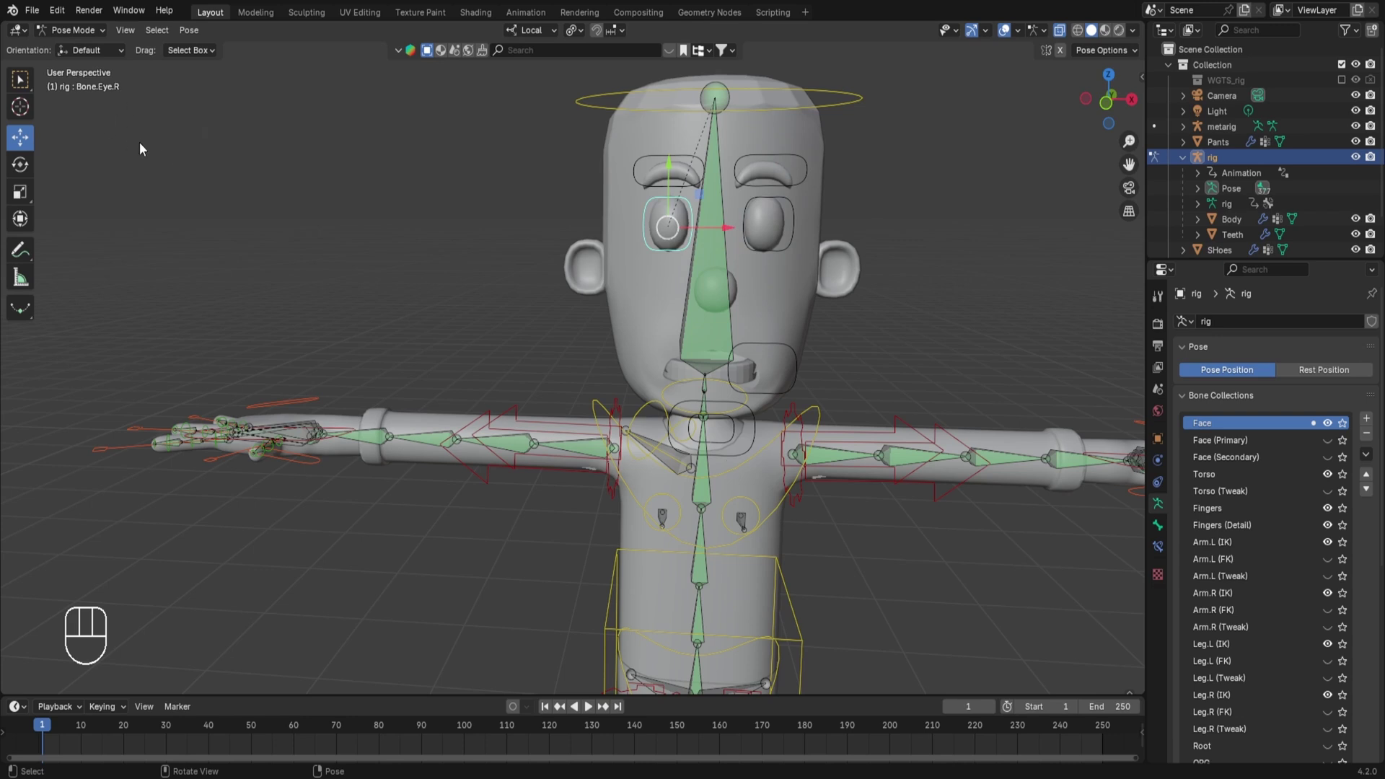
key("ctrl+Tab")
left_click(603, 273)
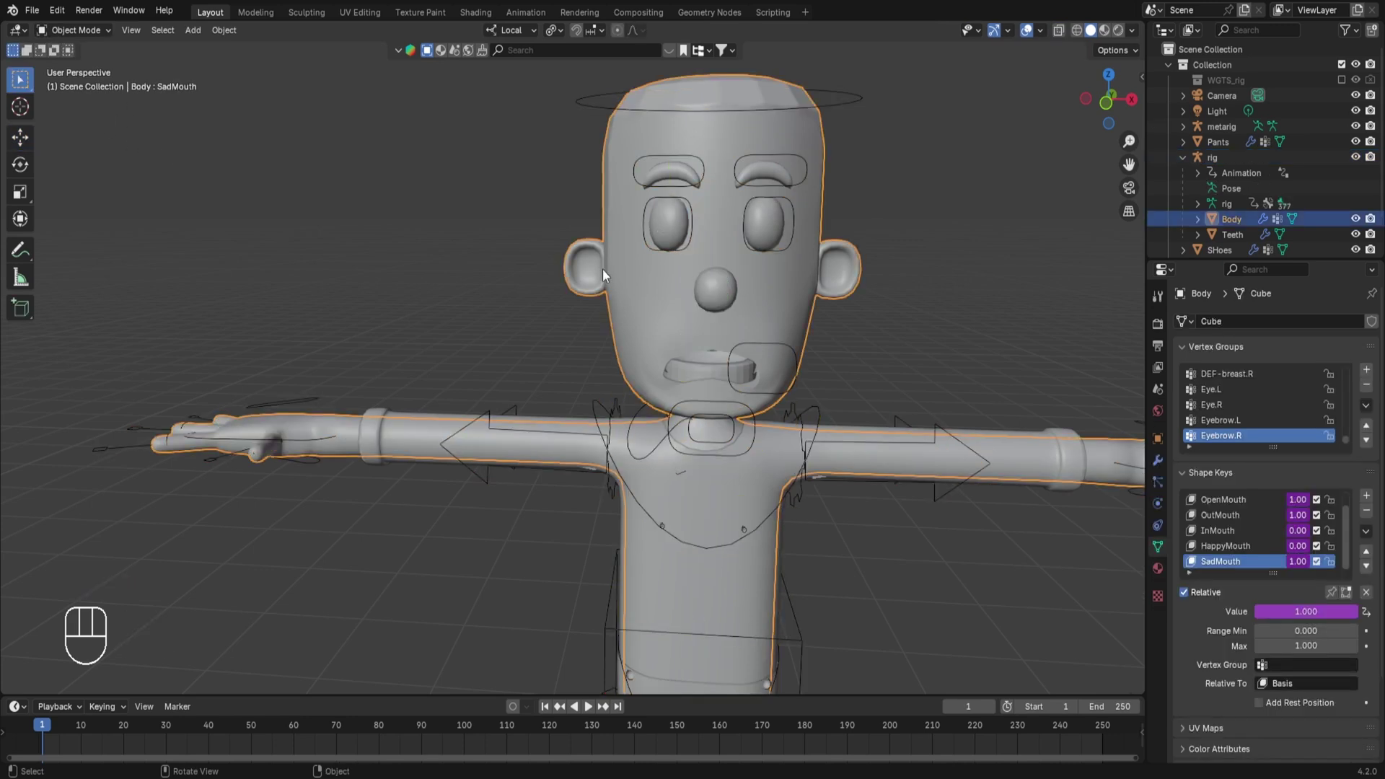
Step: Prefix the eyebrow groups with 'Bone.' to make Bone.Eyebrow.R and Bone.Eyebrow.L
left_click(1217, 437)
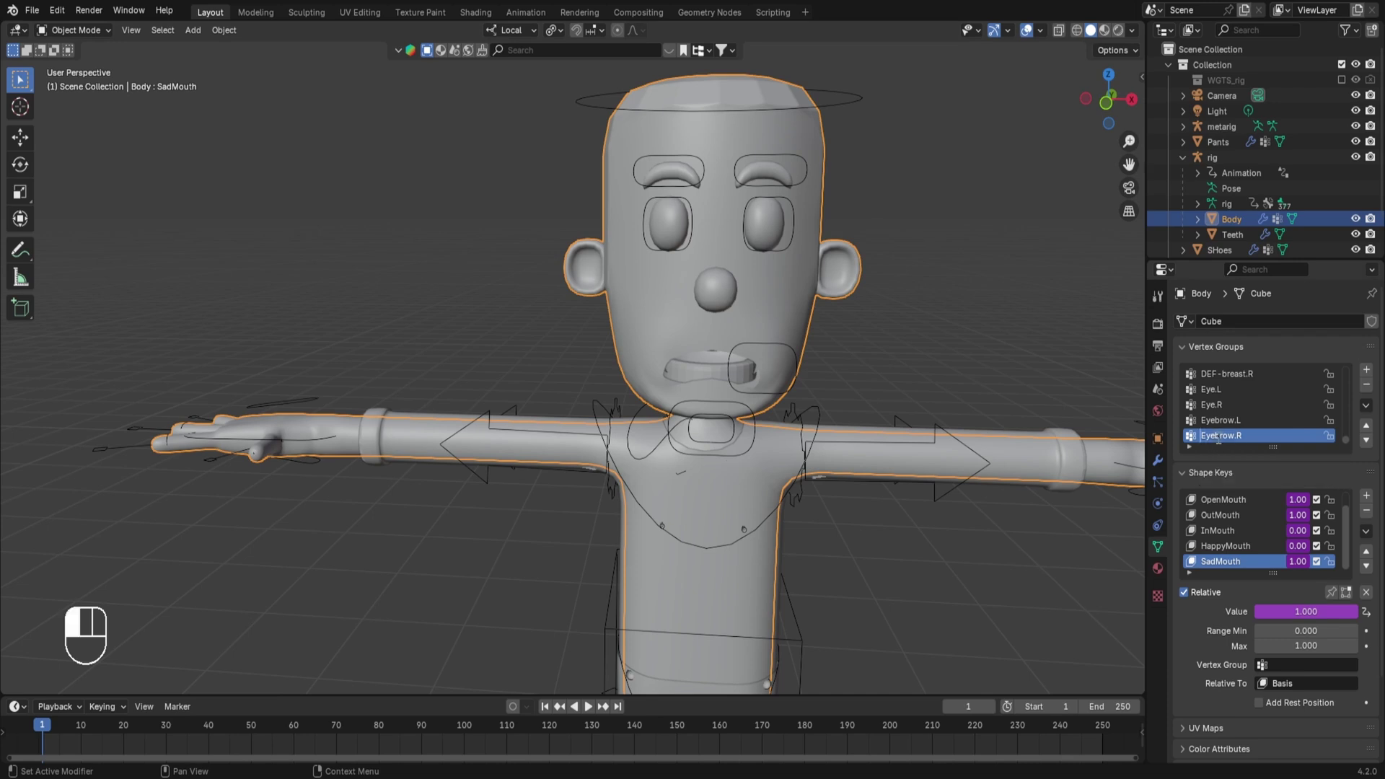
type("Bone.")
double_click(1227, 415)
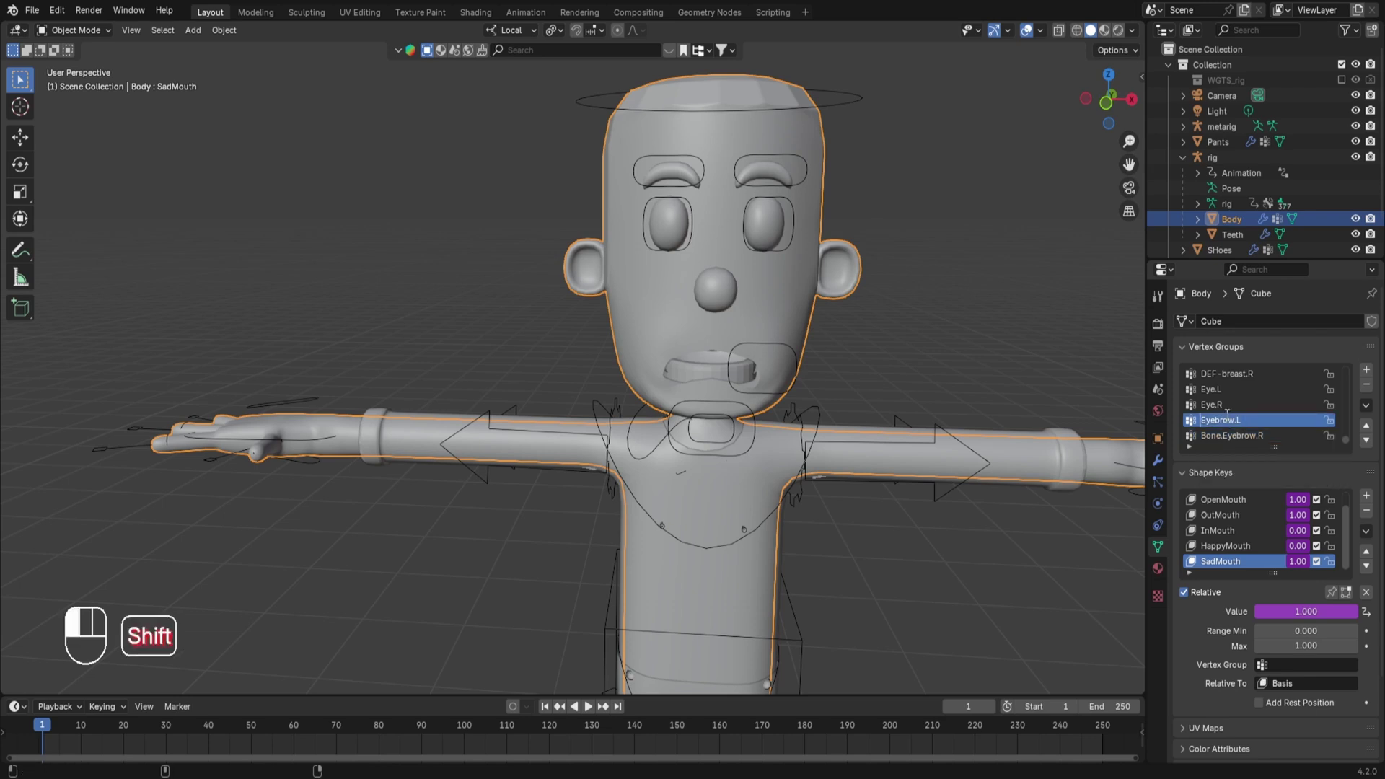
type("Bone.")
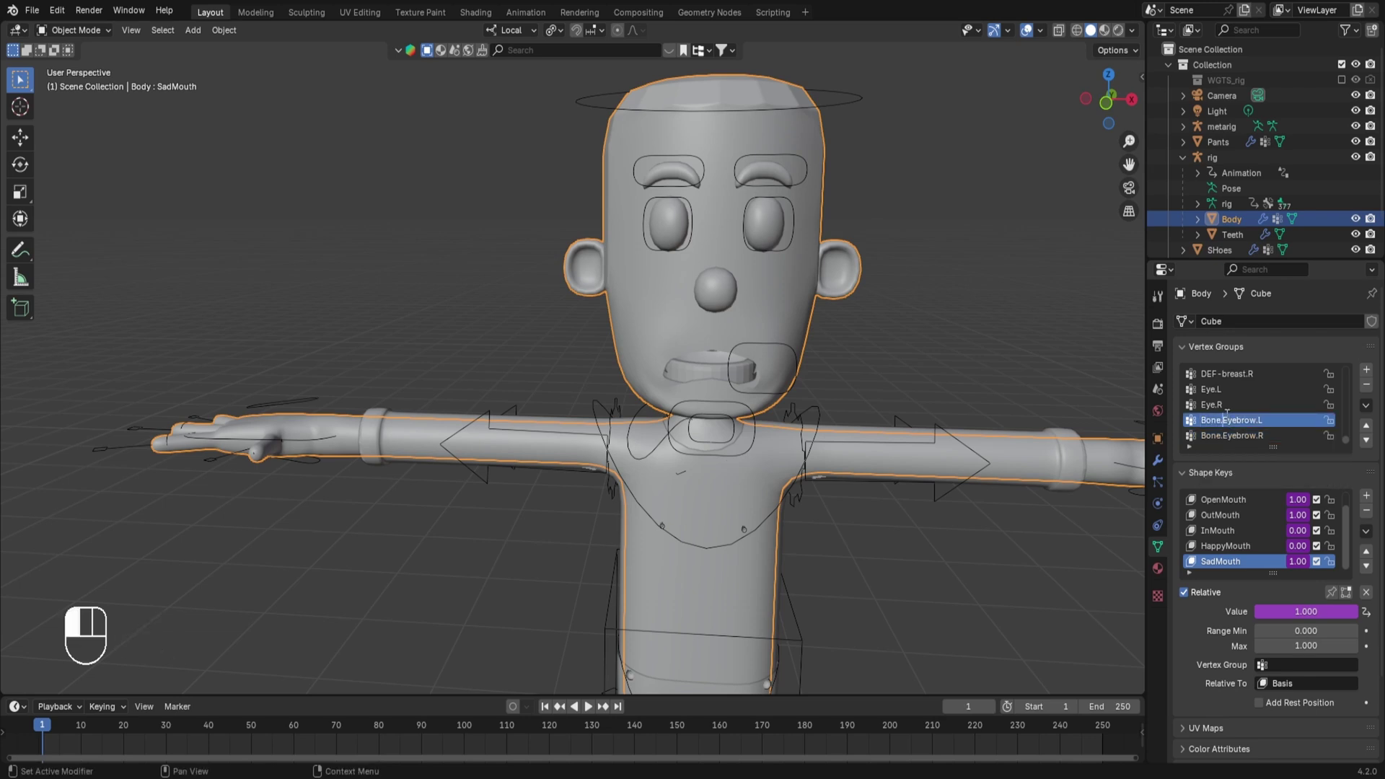
Step: Rename the eye groups to Bone.Eye.R and Bone.Eye.L, then reselect the rig
double_click(1212, 404)
key("Home")
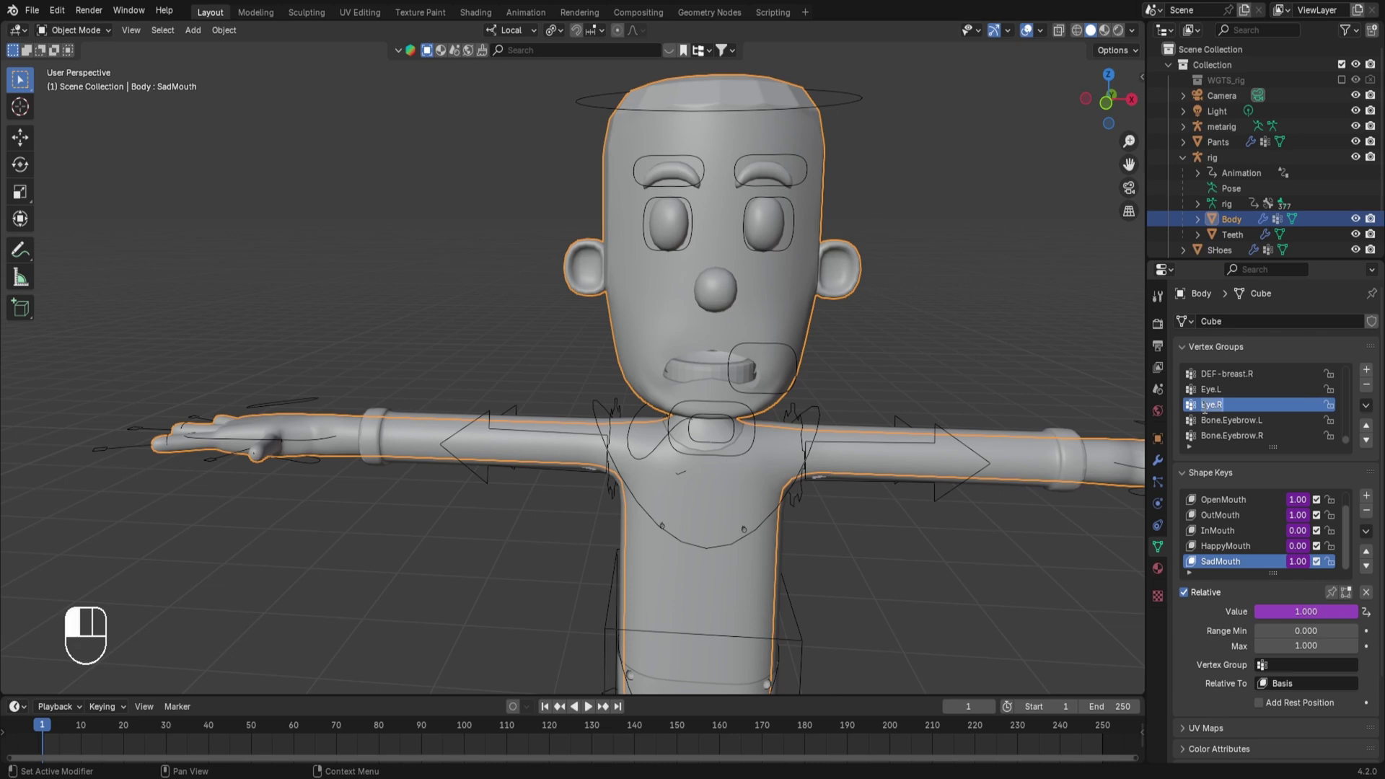
type("Bone.")
key("Return")
double_click(1205, 389)
key("Home")
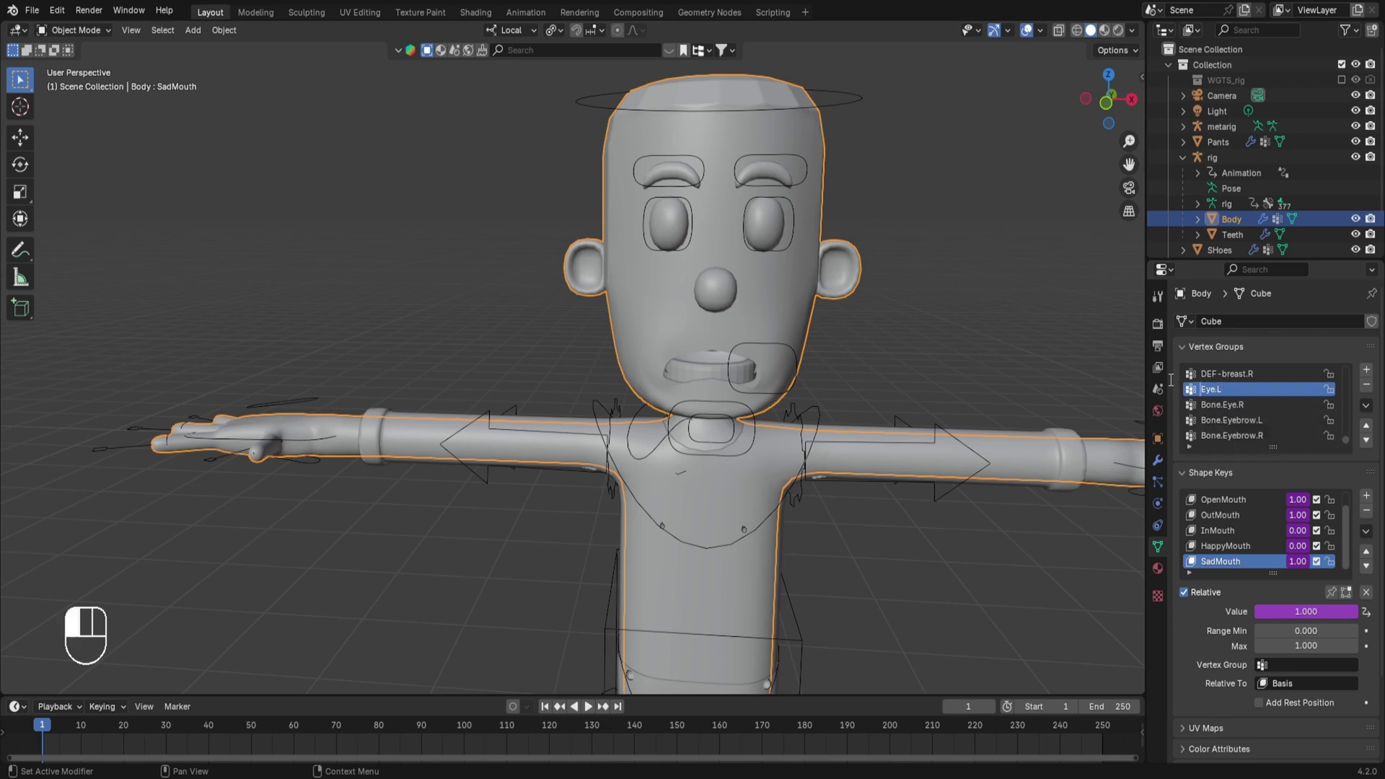
type("Bone.")
key("Return")
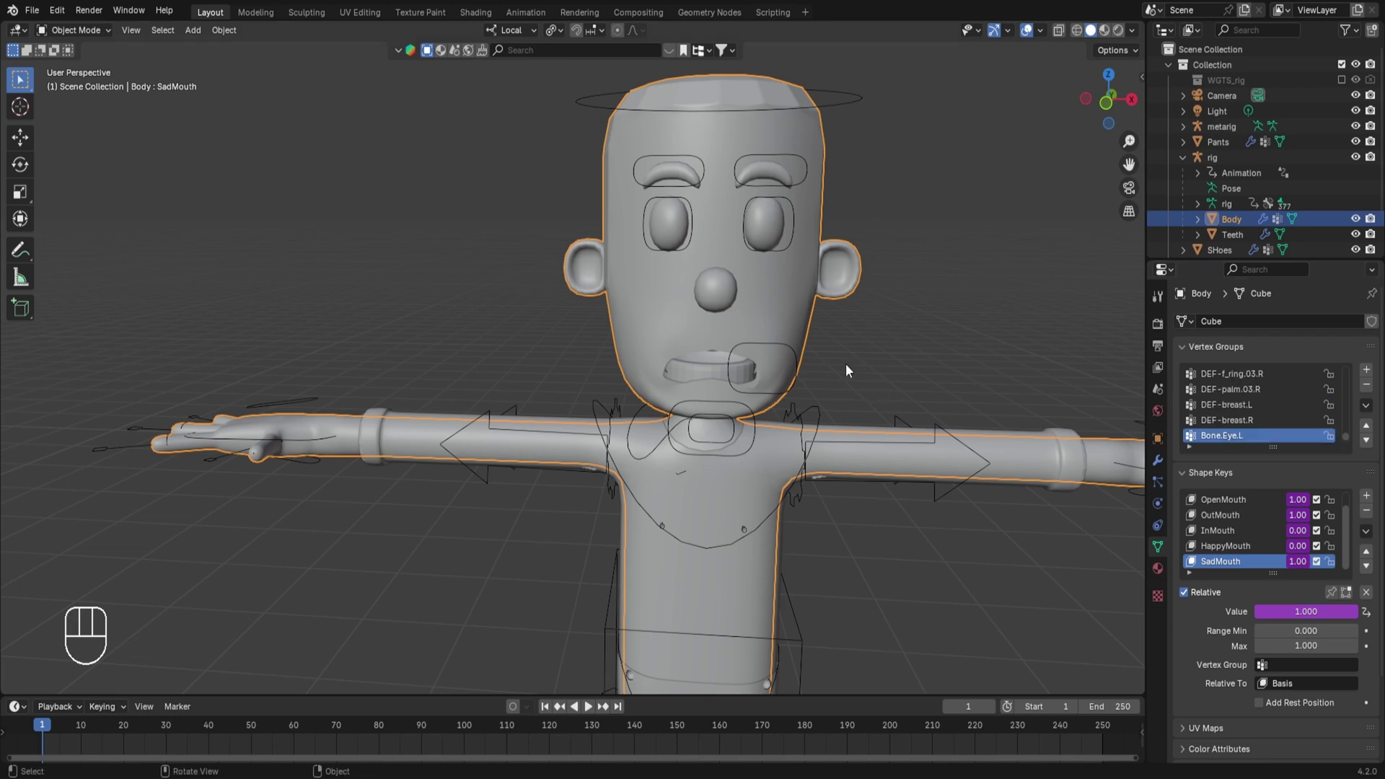
left_click(795, 367)
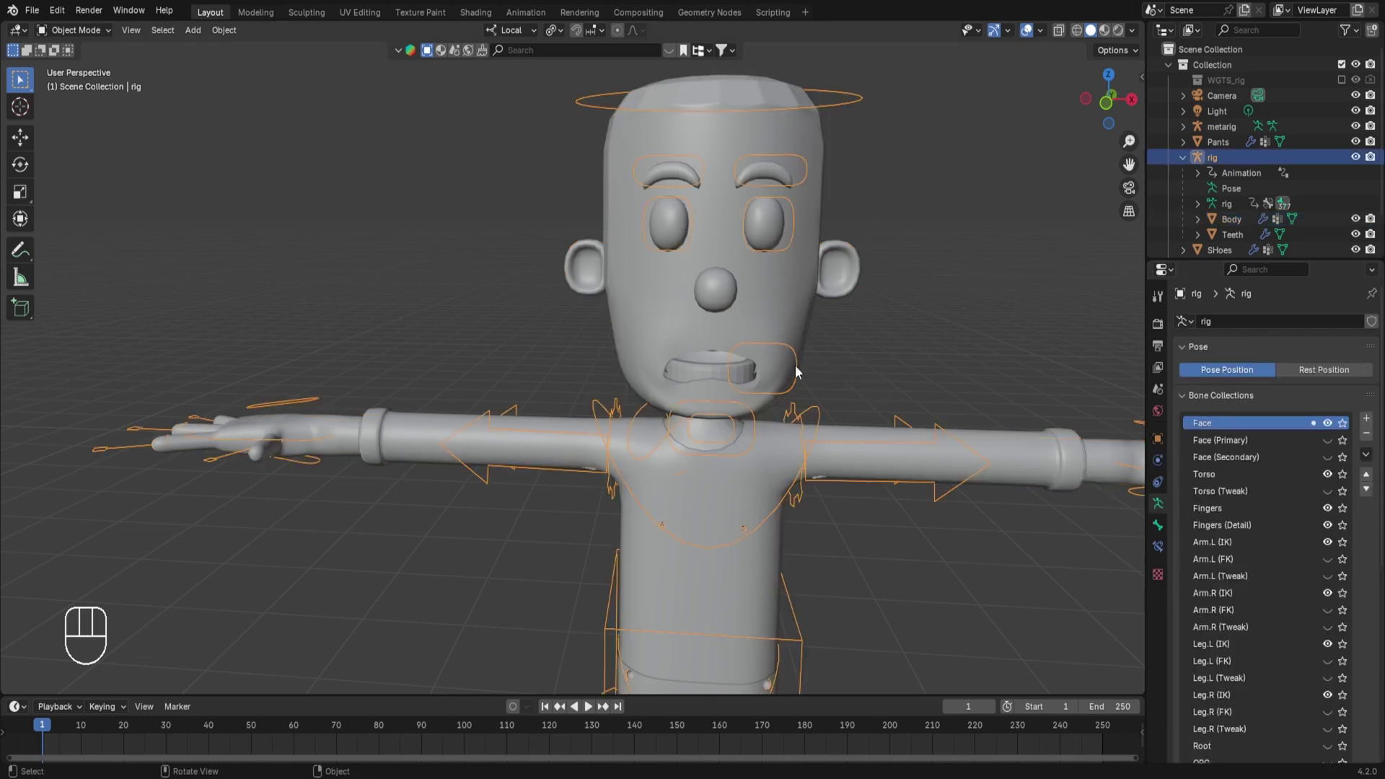
Step: In Pose Mode, try rotating the left eyebrow and eye bones, cancelling each attempt
key("ctrl+Tab")
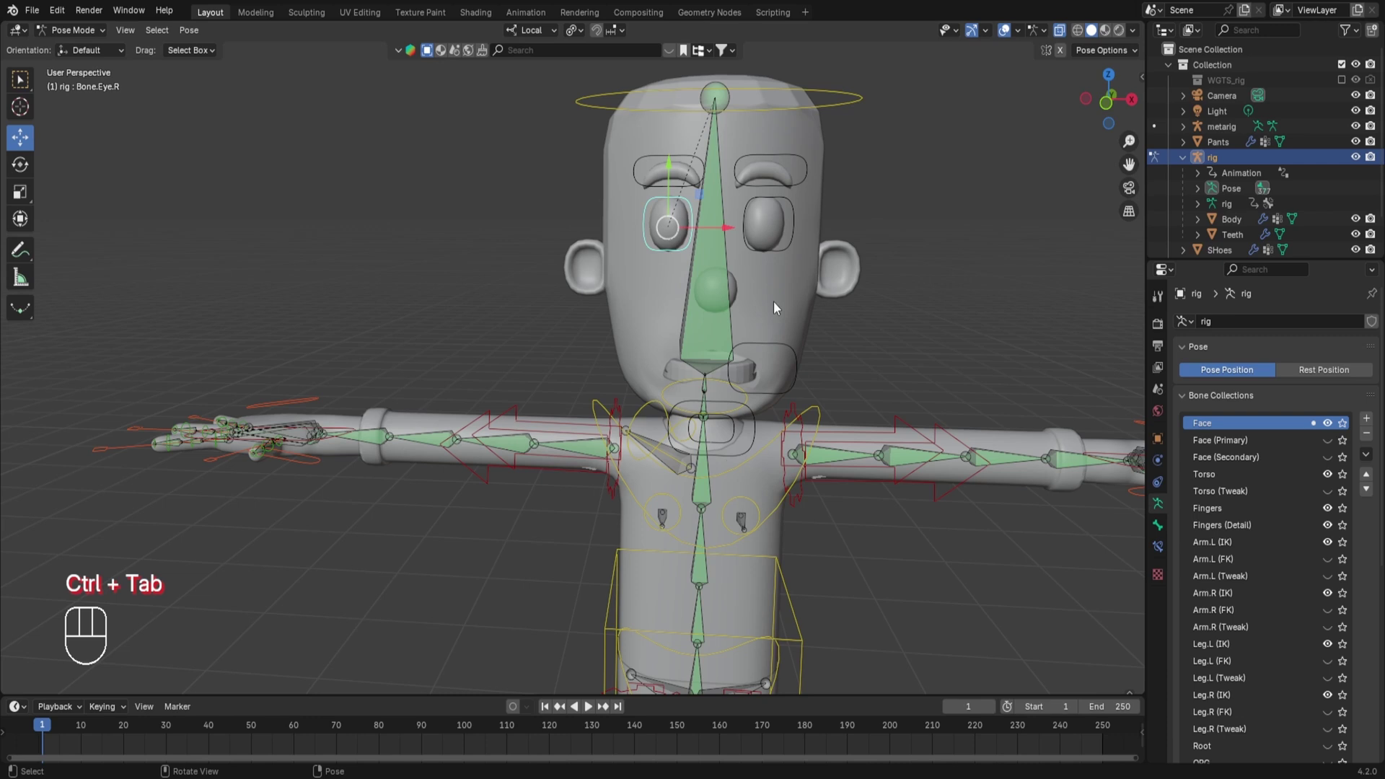
left_click(787, 212)
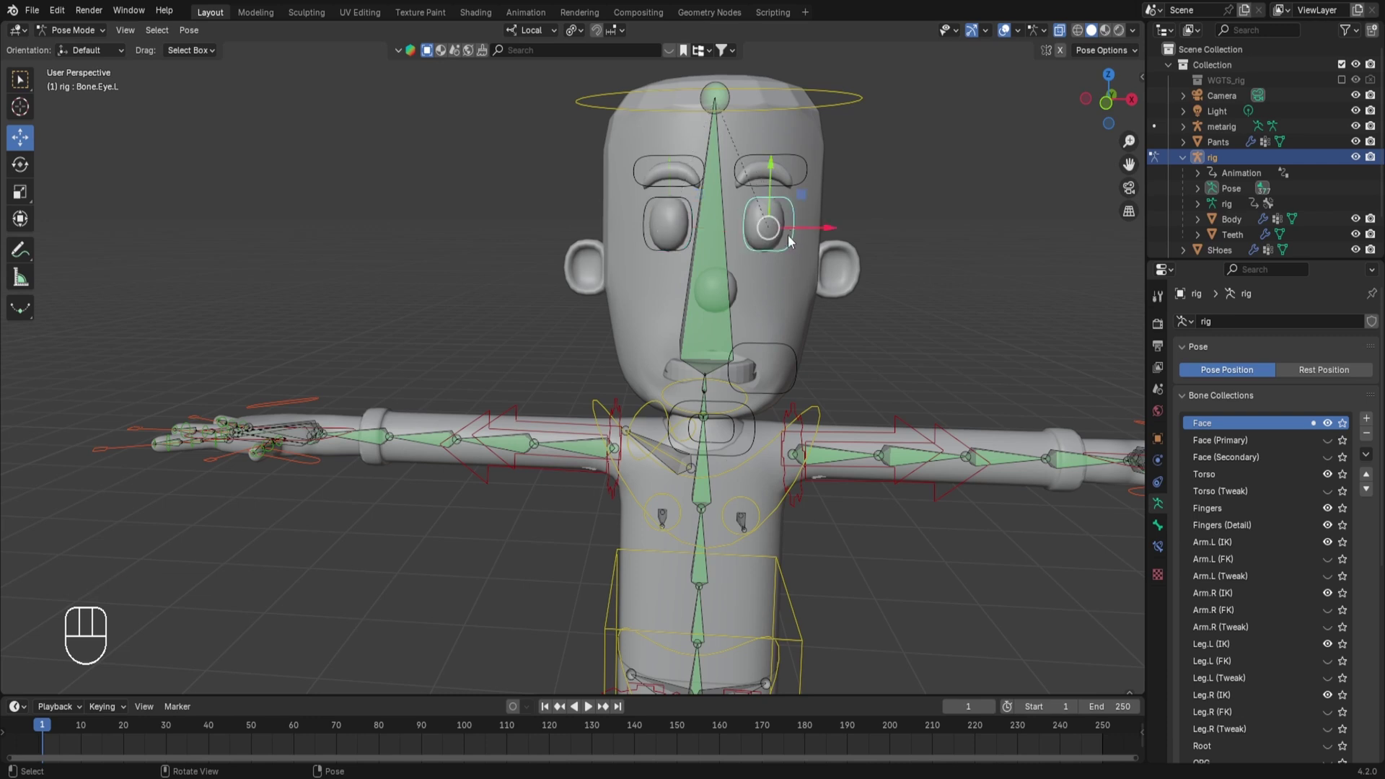
left_click(790, 180)
key("r")
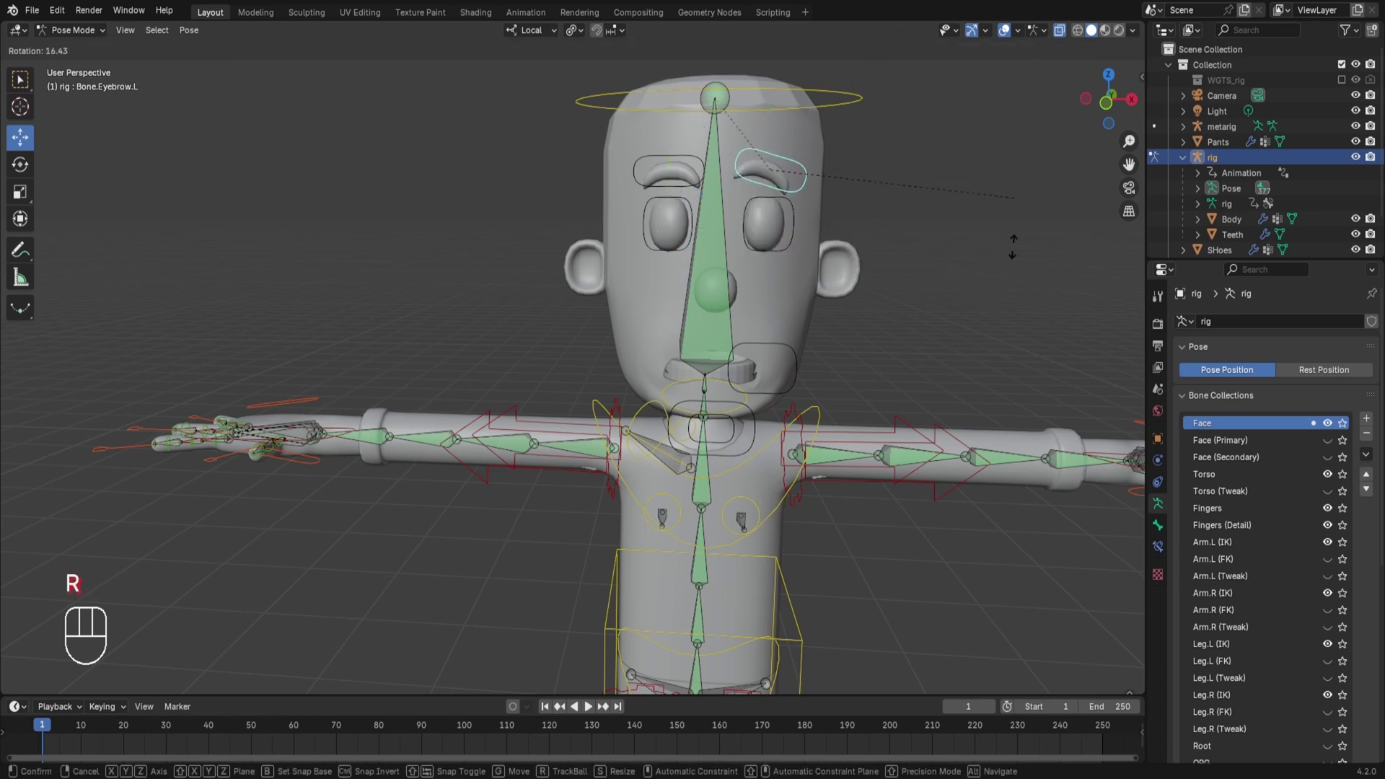
right_click(925, 248)
left_click(769, 223)
key("r")
key("z")
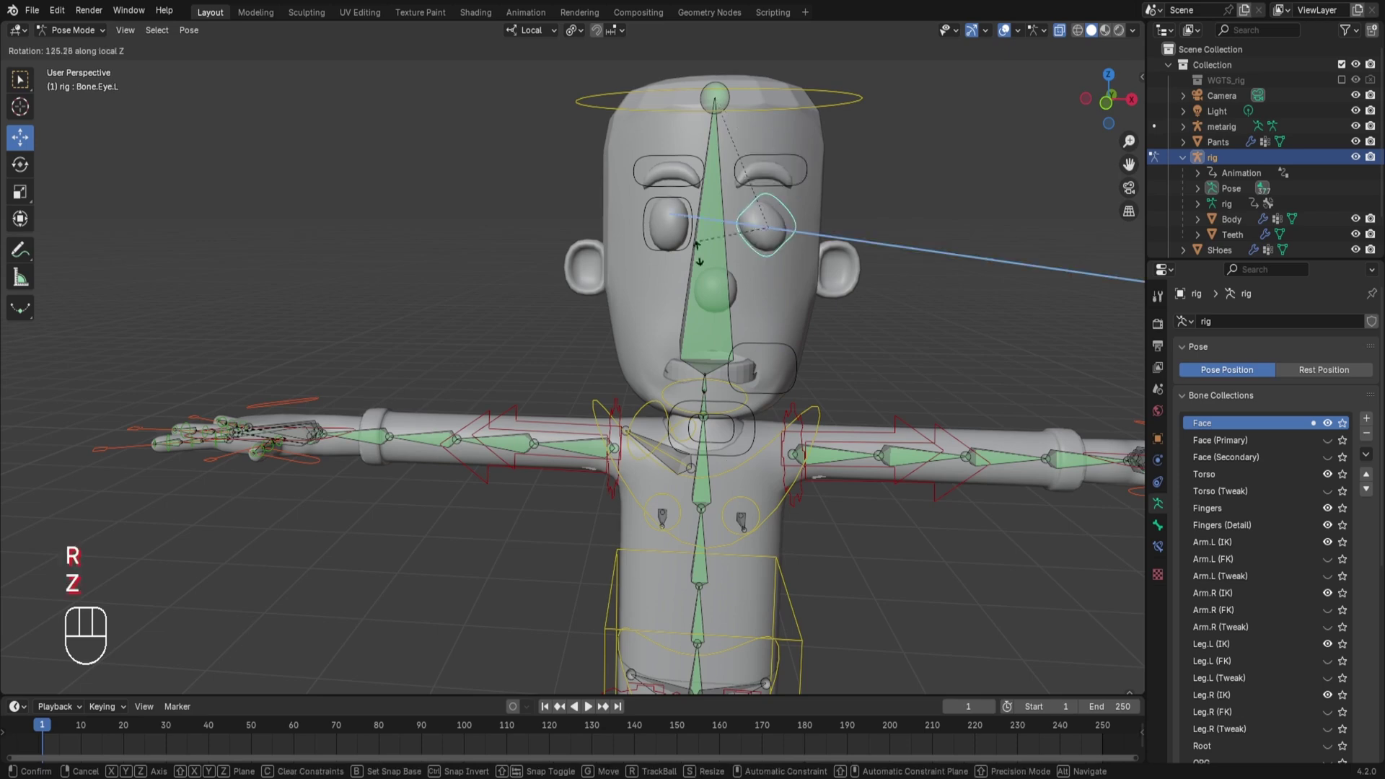
right_click(989, 245)
scroll(989, 245, "up", 4)
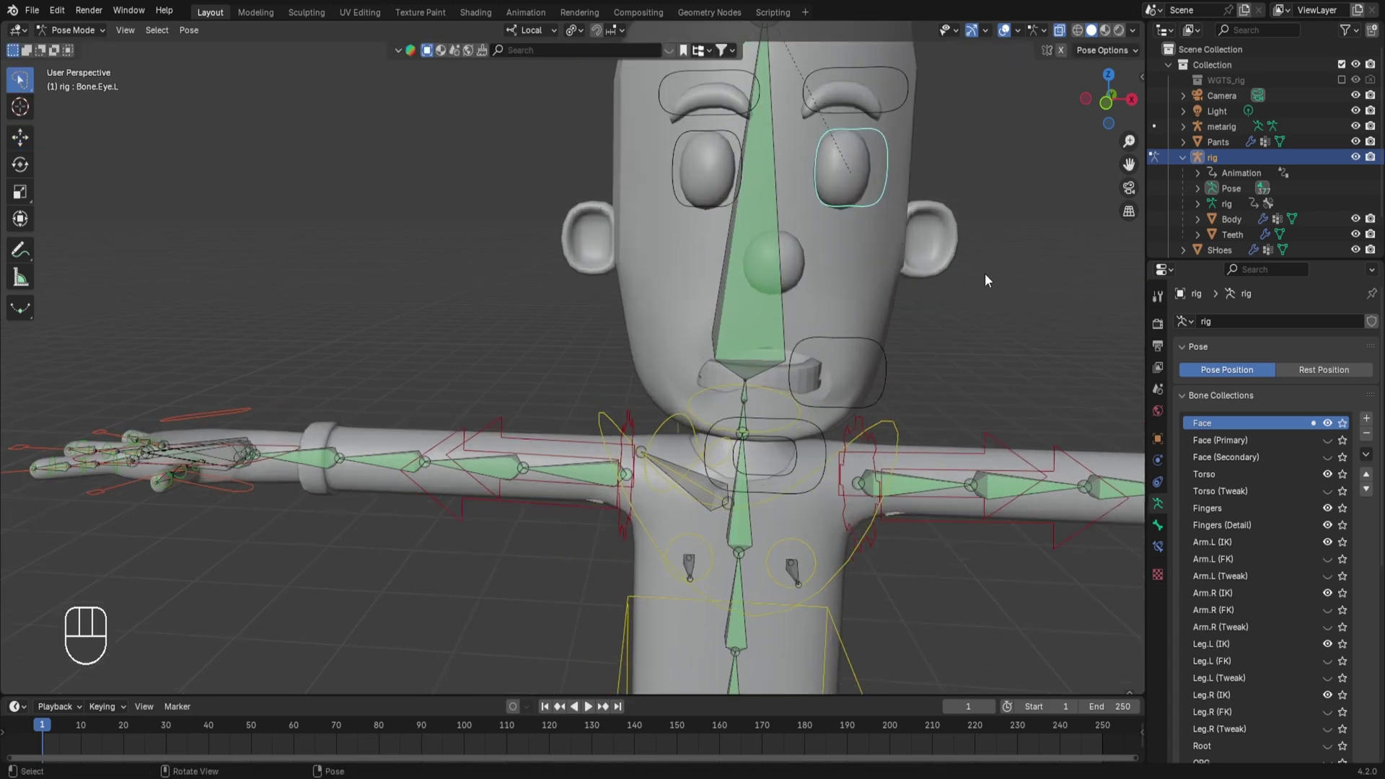
scroll(984, 275, "down", 2)
Step: Tilt the left eyebrow bone into an angry slant, then select the right eyebrow bone
left_click(775, 145)
key("r")
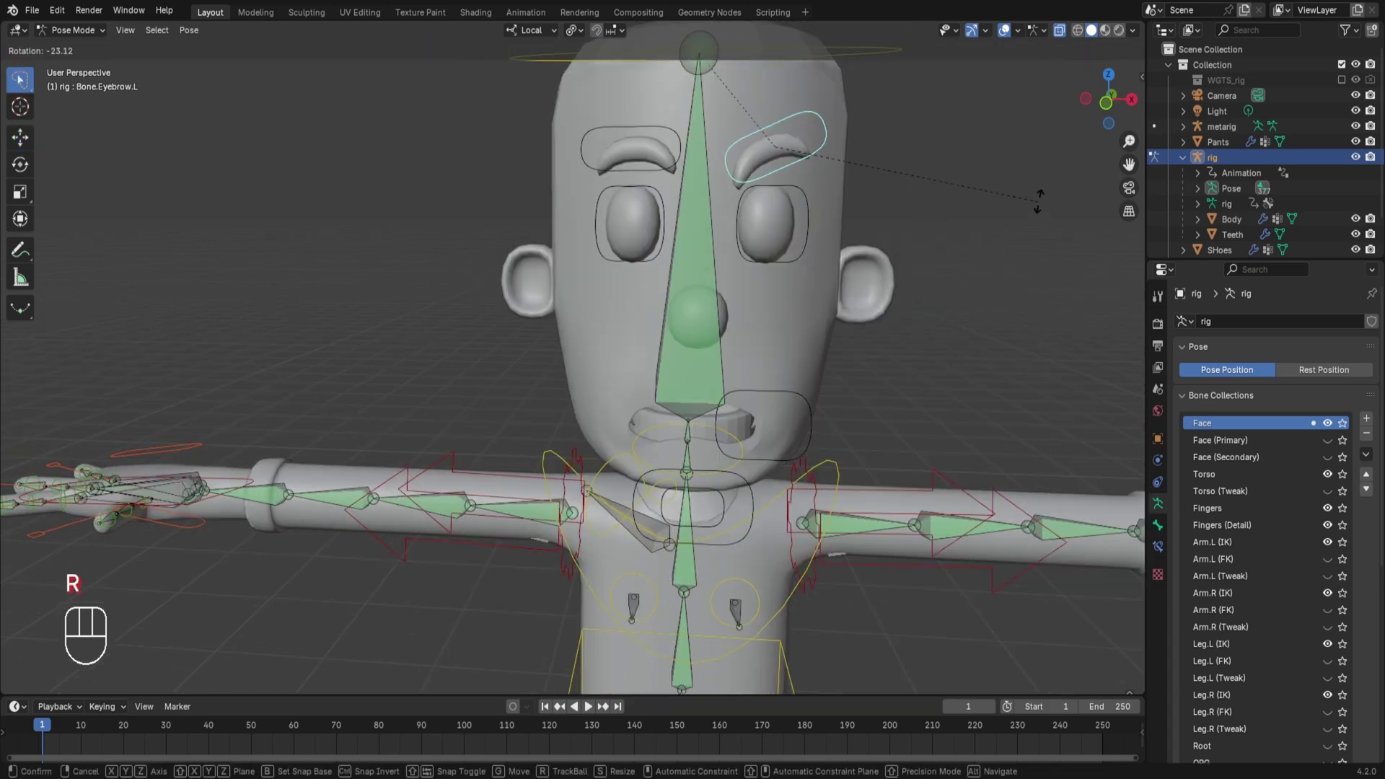
left_click(1037, 200)
left_click(631, 148)
Step: Tilt the right eyebrow bone into an angry angle and return to object mode
key("r")
left_click(815, 189)
key("ctrl+Tab")
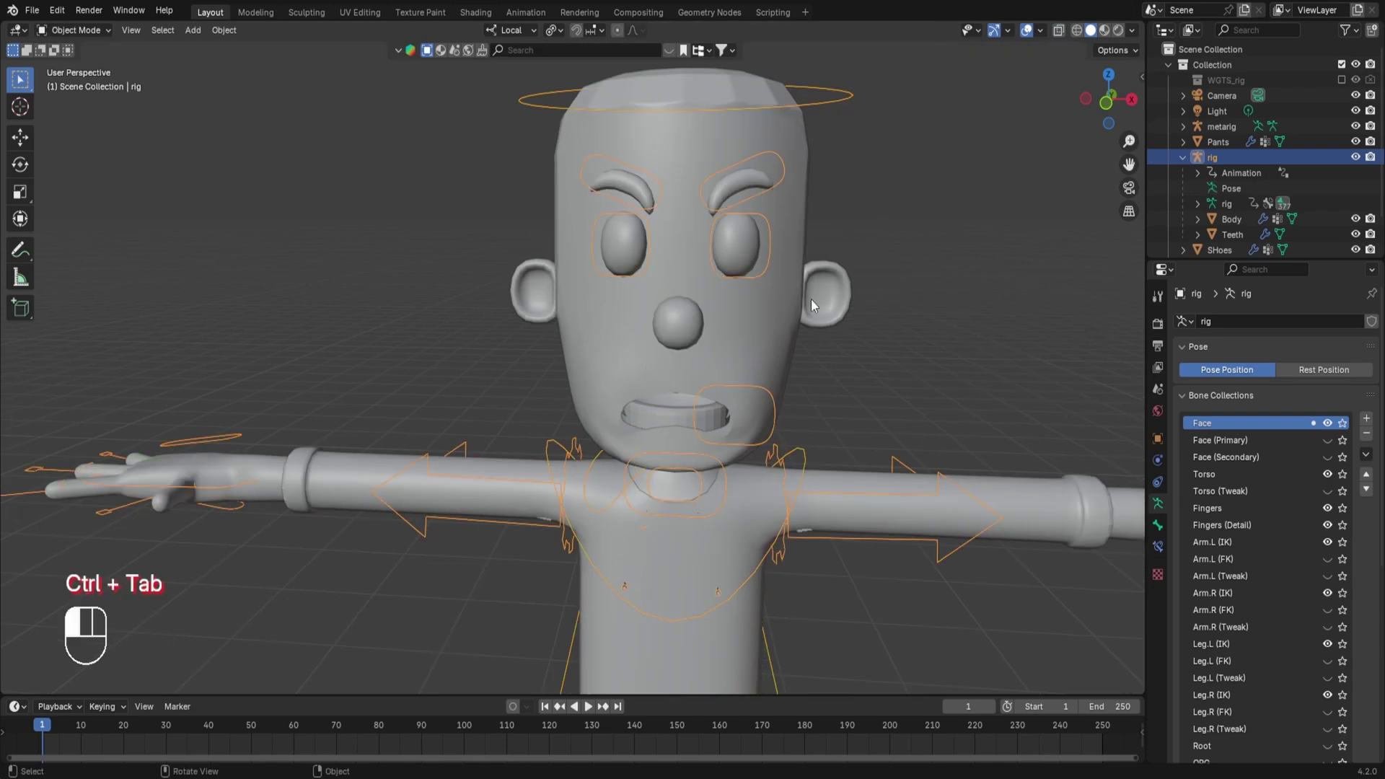
Step: Show the Body's ParticleSystem hair in the viewport and view the character in Rendered shading
left_click(810, 300)
left_click(1158, 481)
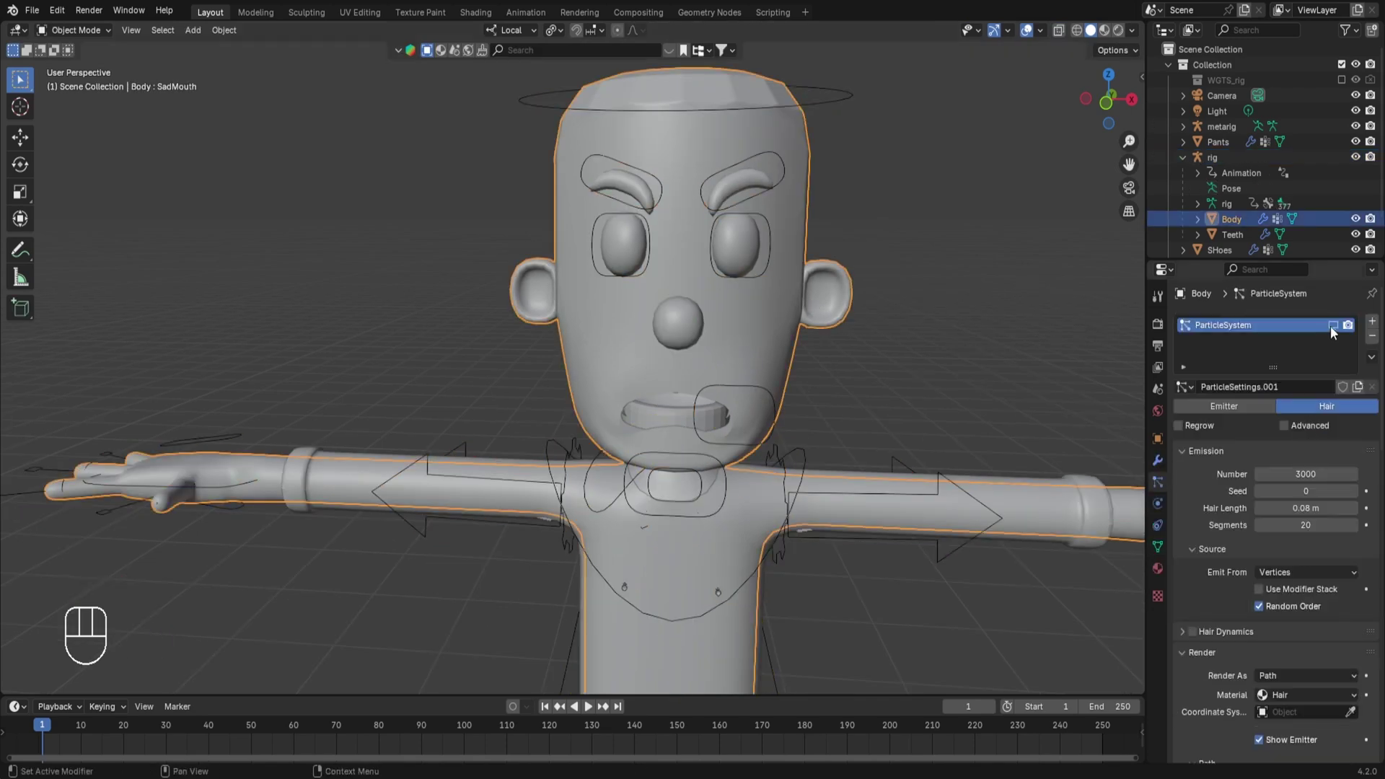
left_click(1333, 325)
left_click(1124, 30)
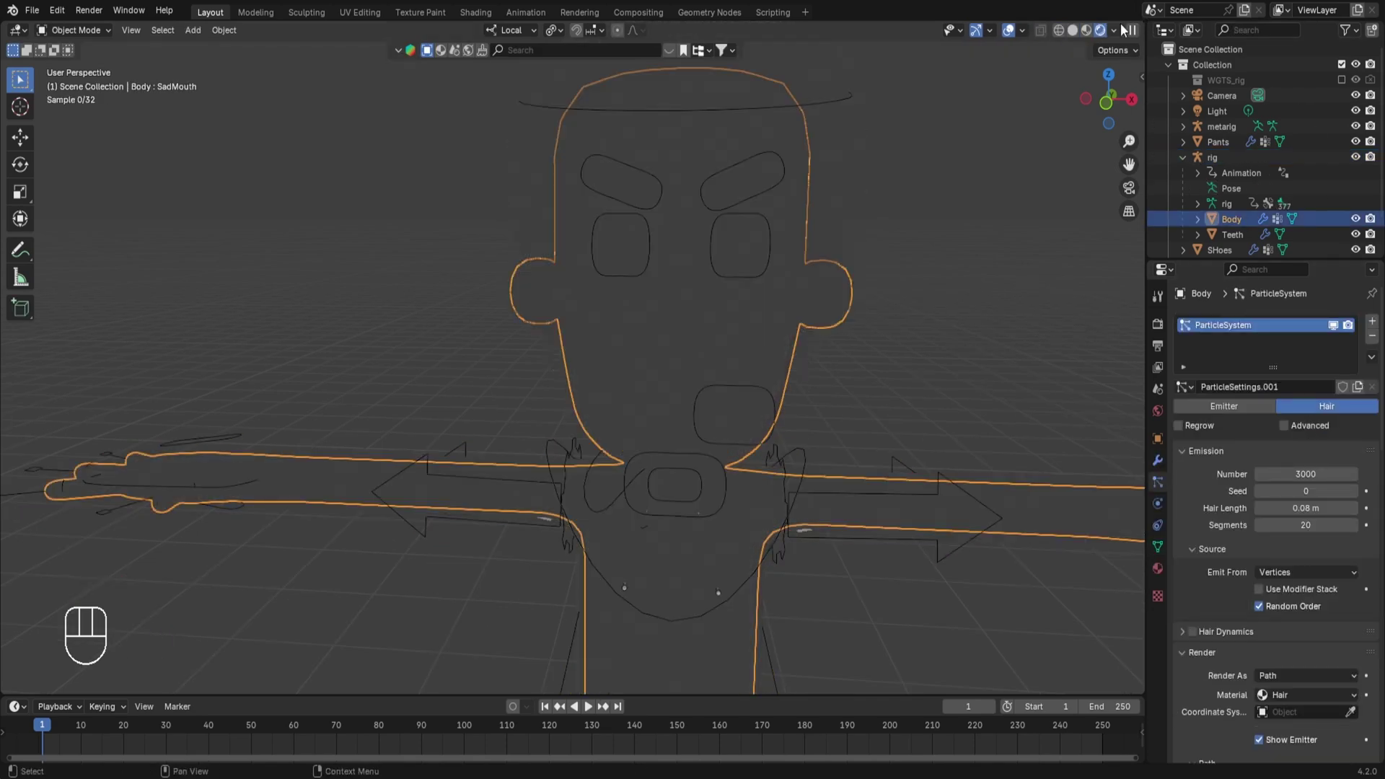
scroll(863, 380, "up", 3)
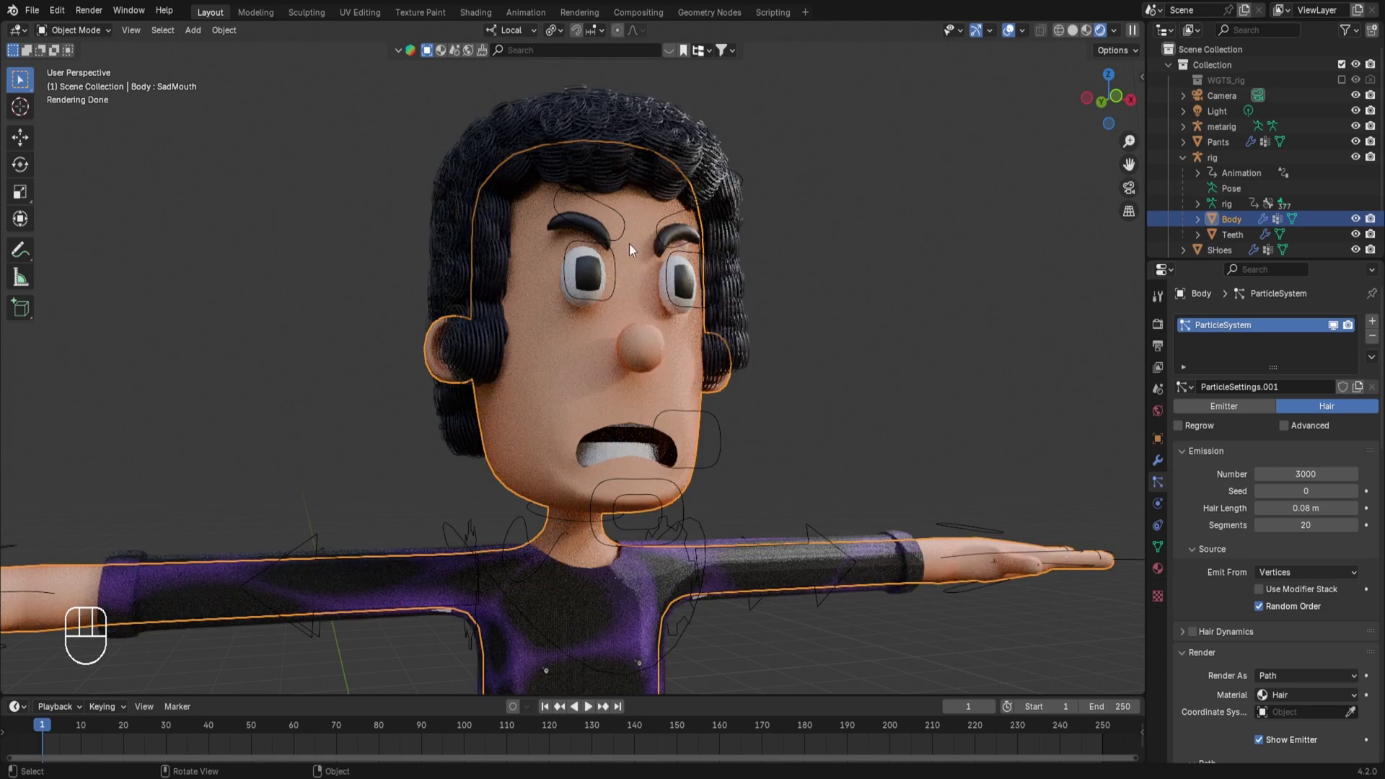